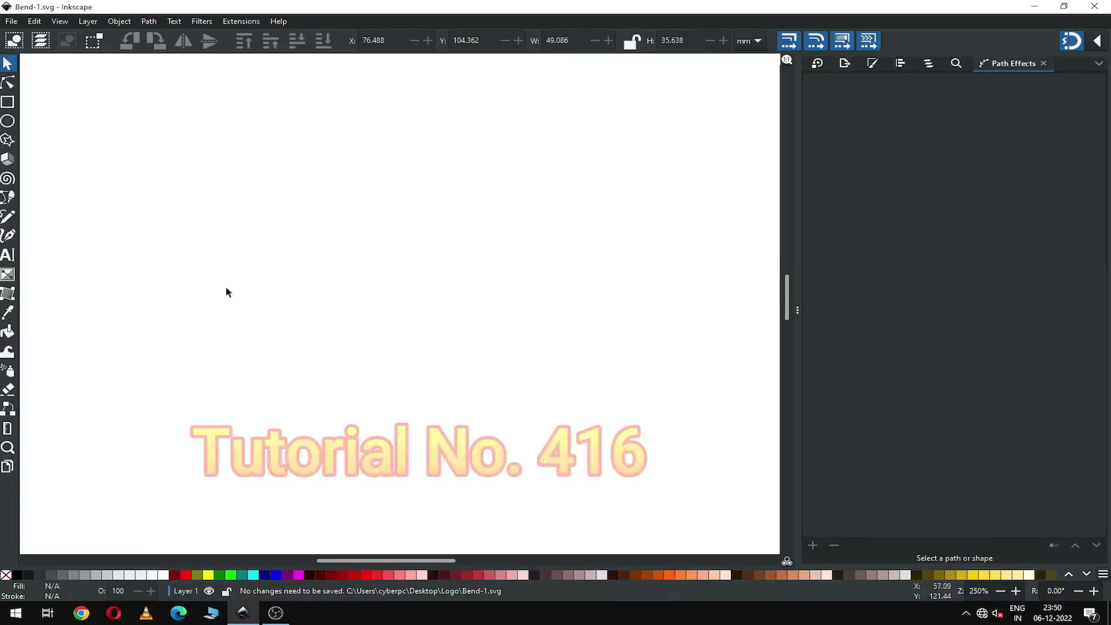
Add a new axonometric grid in the document properties and save the document
left_click(11, 22)
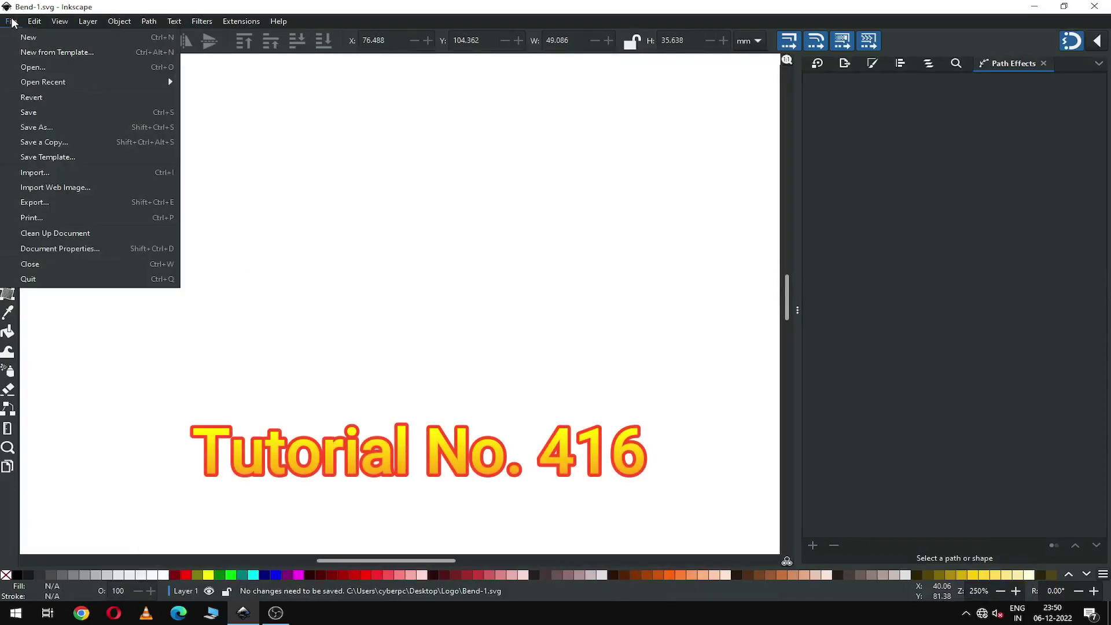
left_click(57, 250)
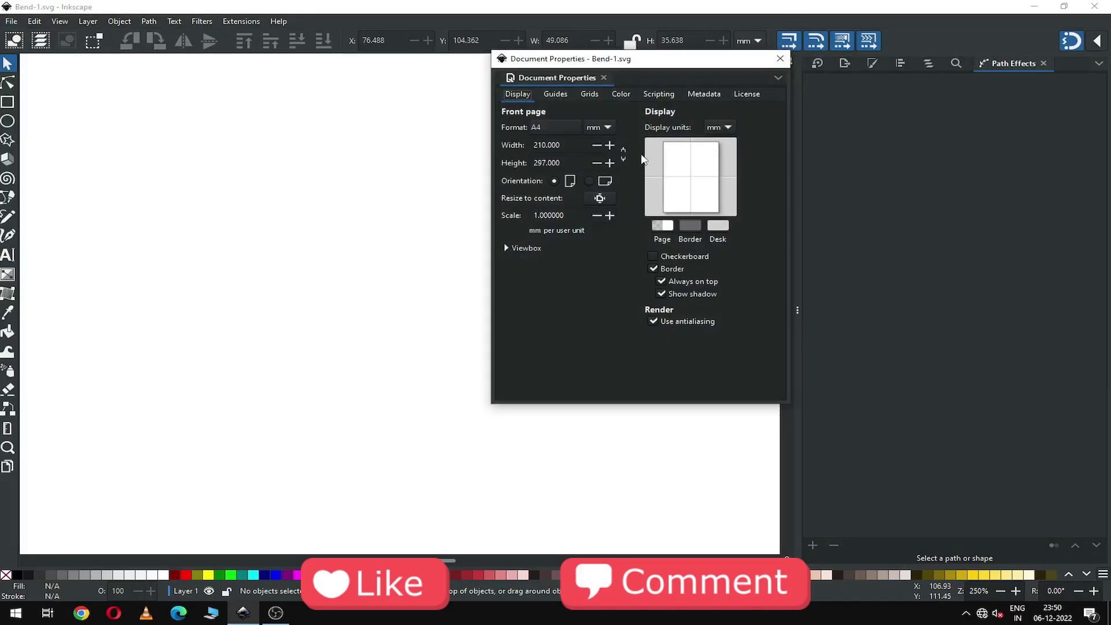
left_click(584, 93)
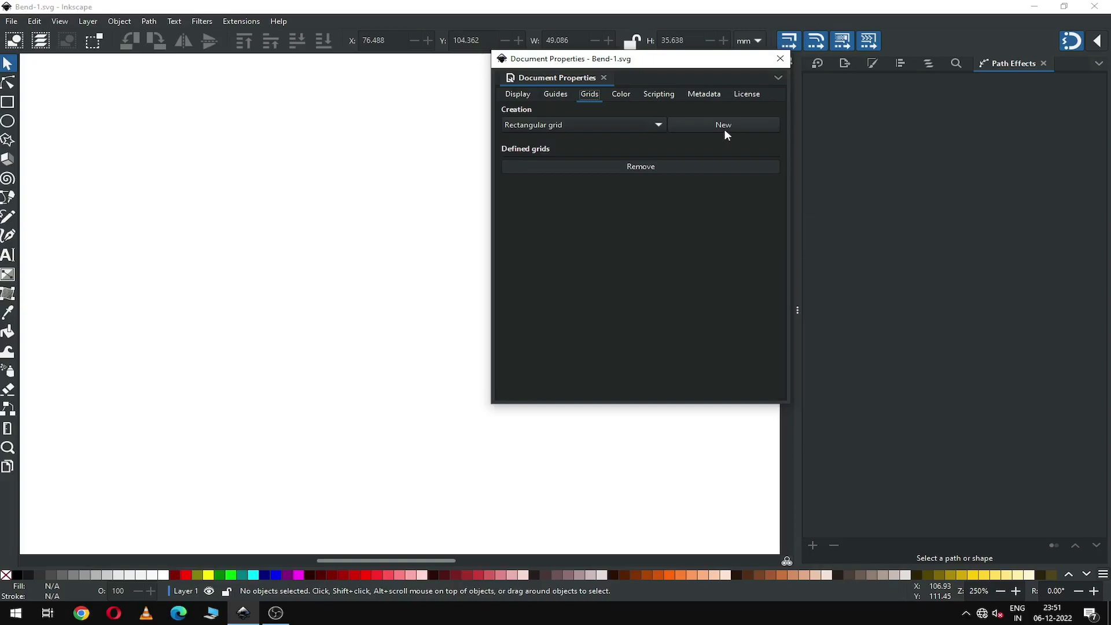
left_click(637, 127)
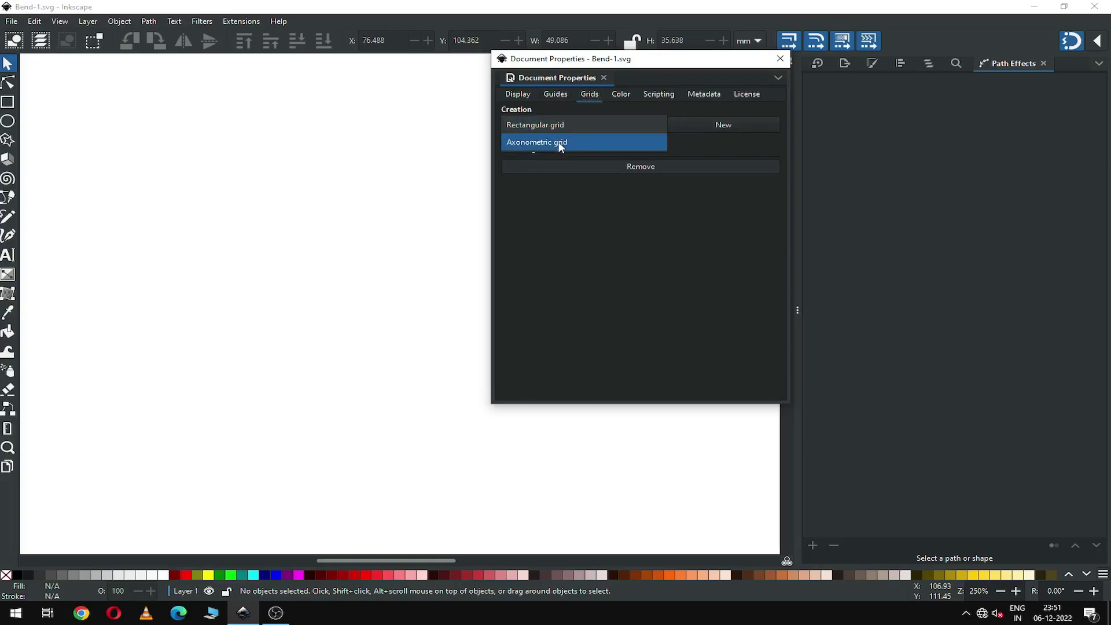
left_click(558, 141)
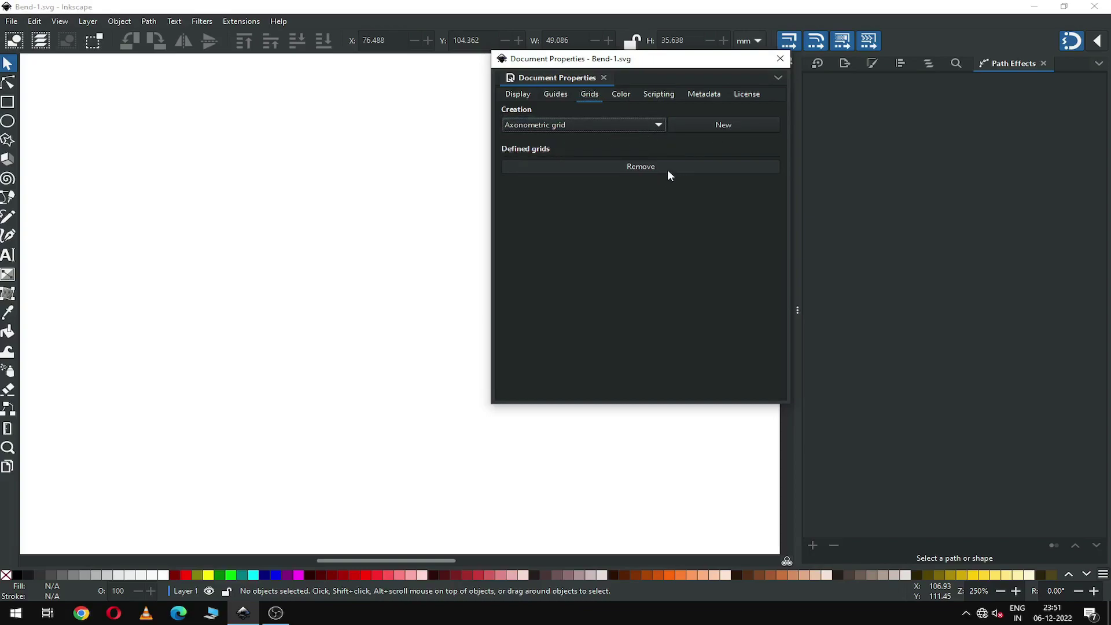
left_click(731, 123)
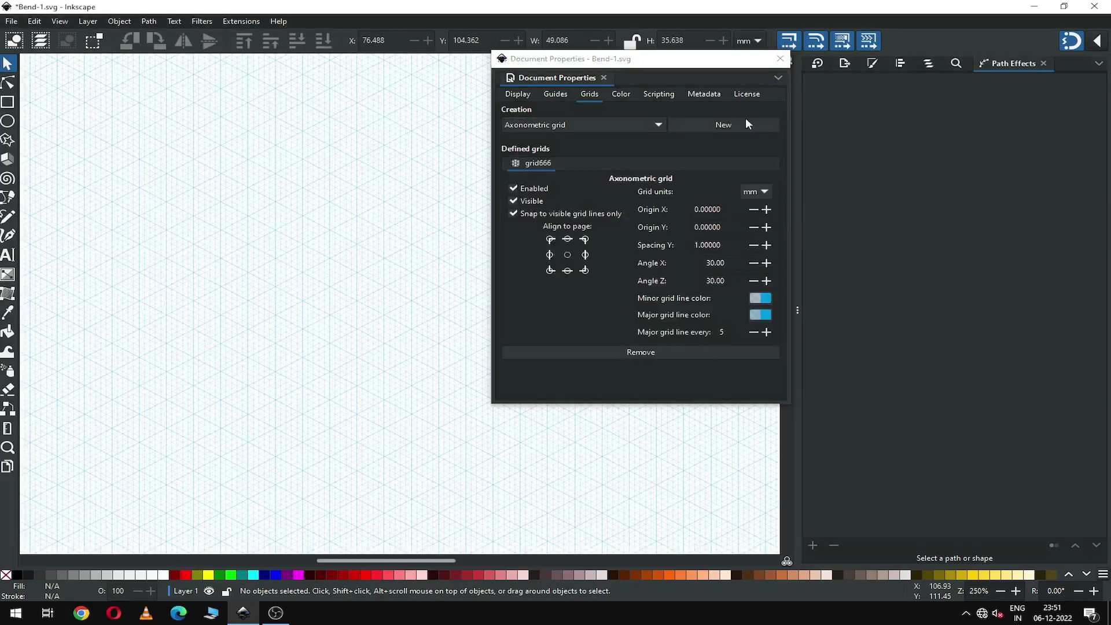
left_click(780, 59)
key("ctrl+s")
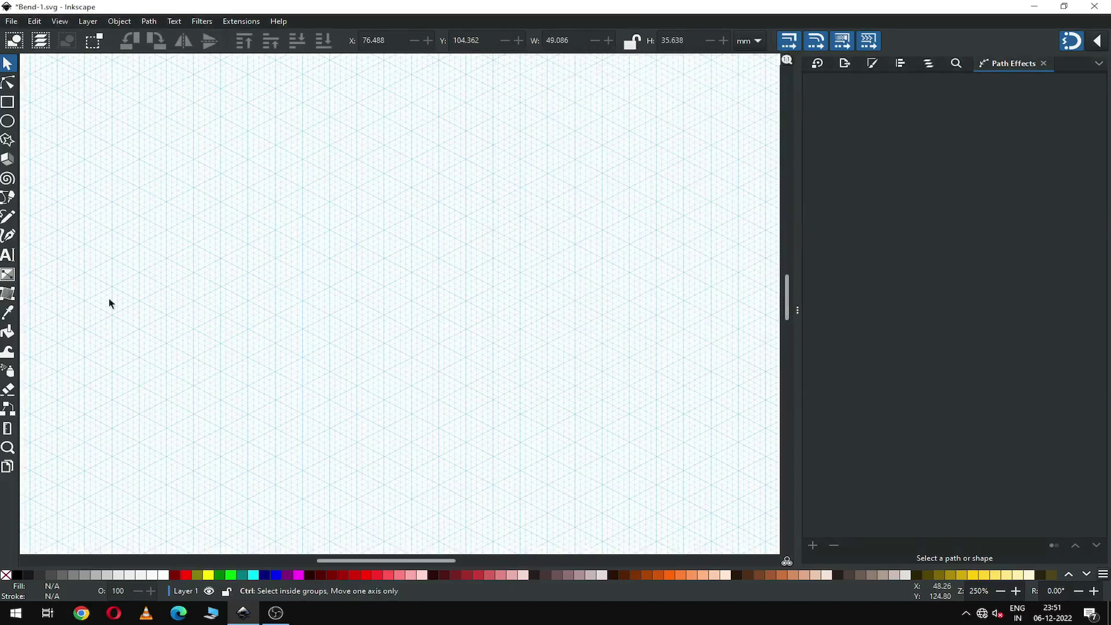
Add the text "END" on the canvas and select all its letters
left_click(8, 254)
left_click(219, 284)
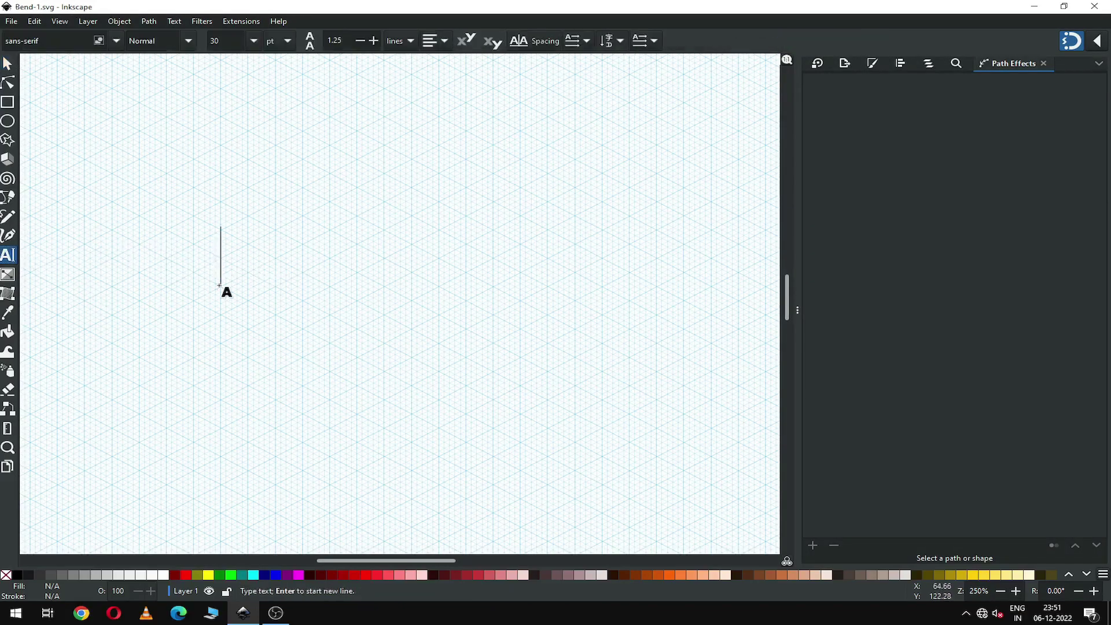
type("END")
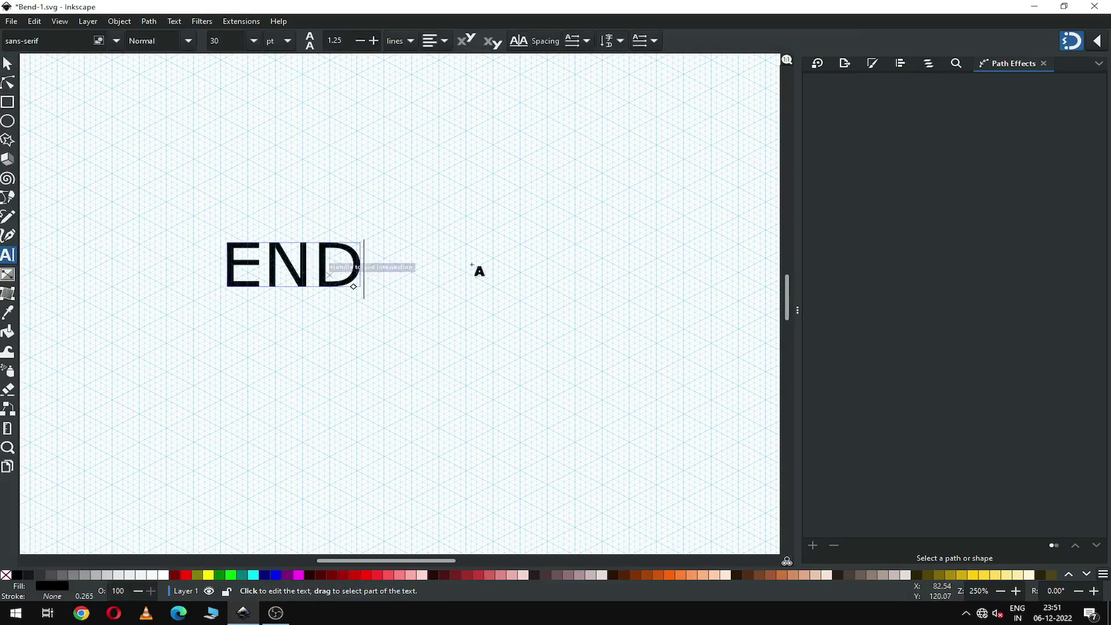
key("ctrl+a")
Try the Franklin Gothic Demi and Franklin Gothic Demi Cond fonts on the END text
left_click(49, 41)
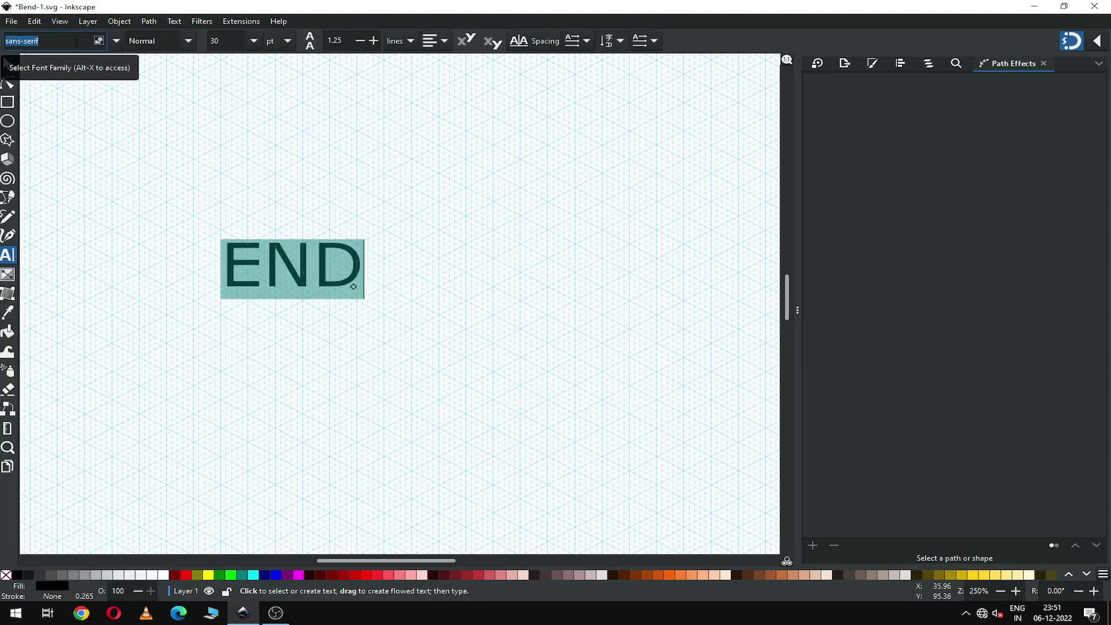
type("fra")
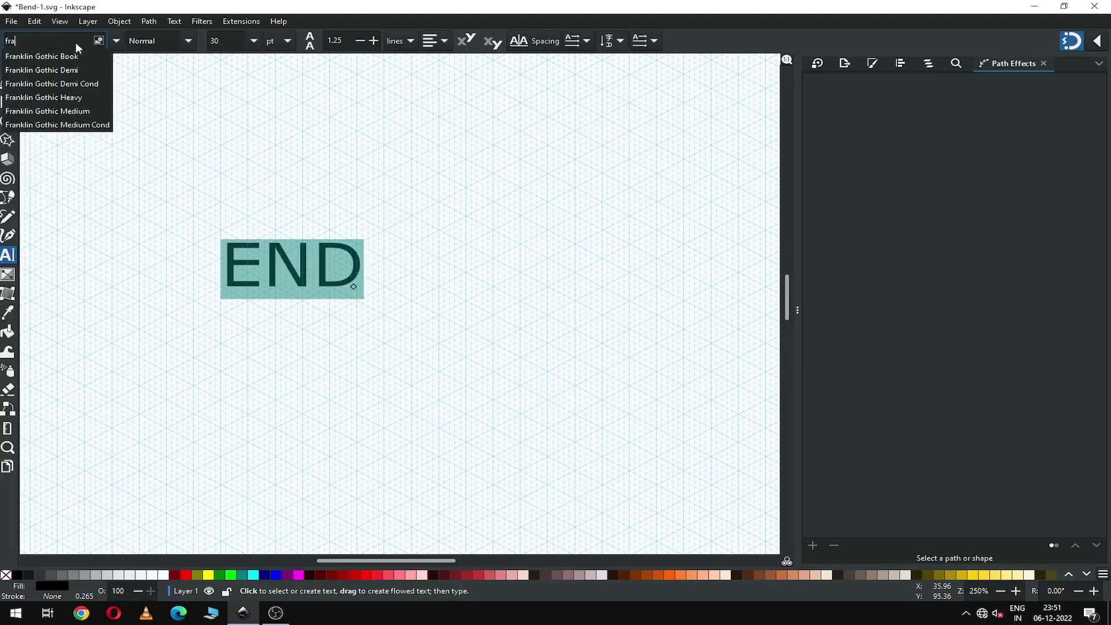
left_click(75, 68)
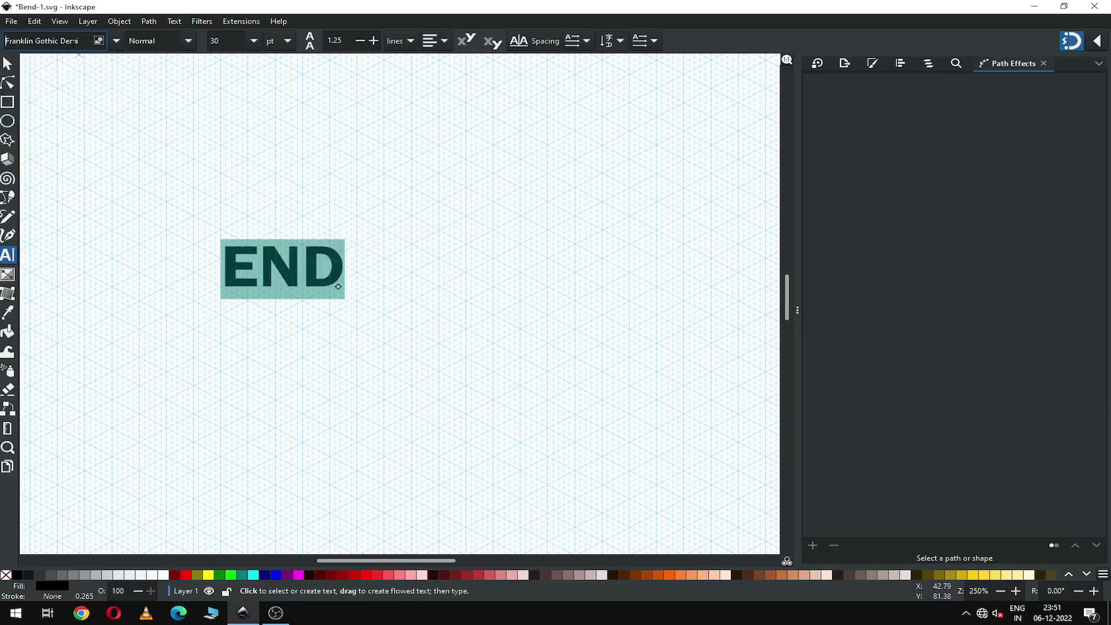
scroll(77, 40, "down", 1)
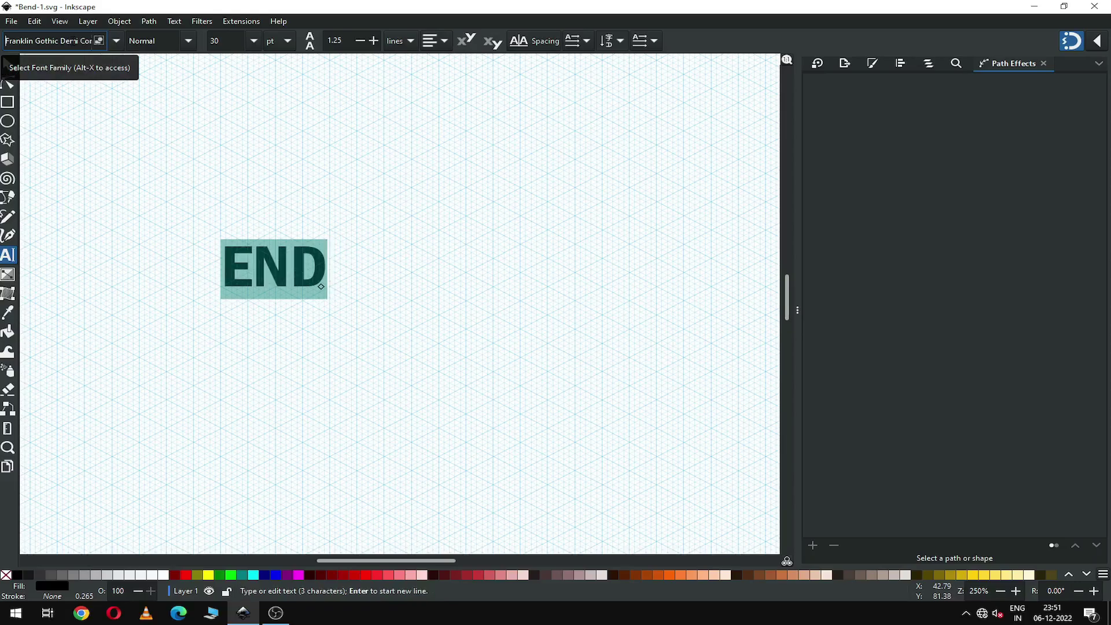
Set the font of the END text to Impact
triple_click(68, 41)
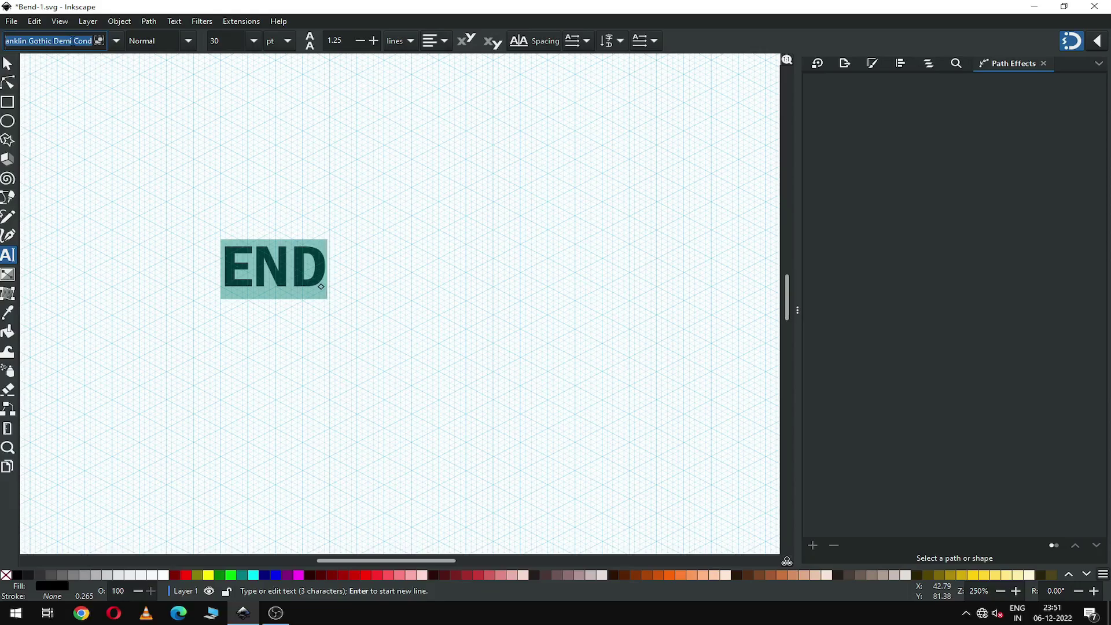
type("im")
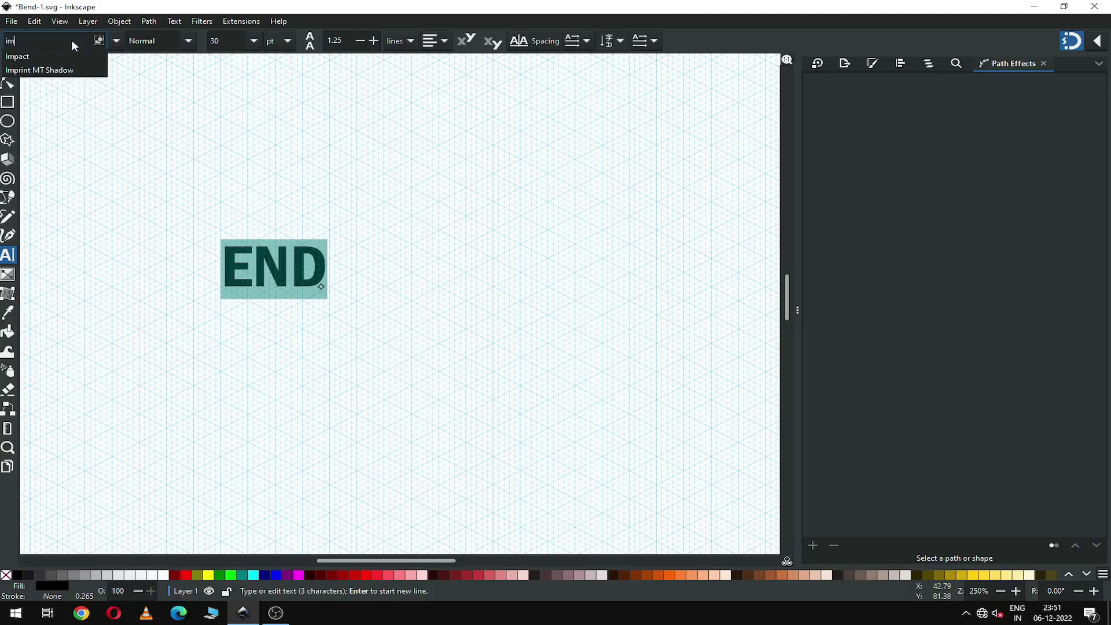
left_click(48, 55)
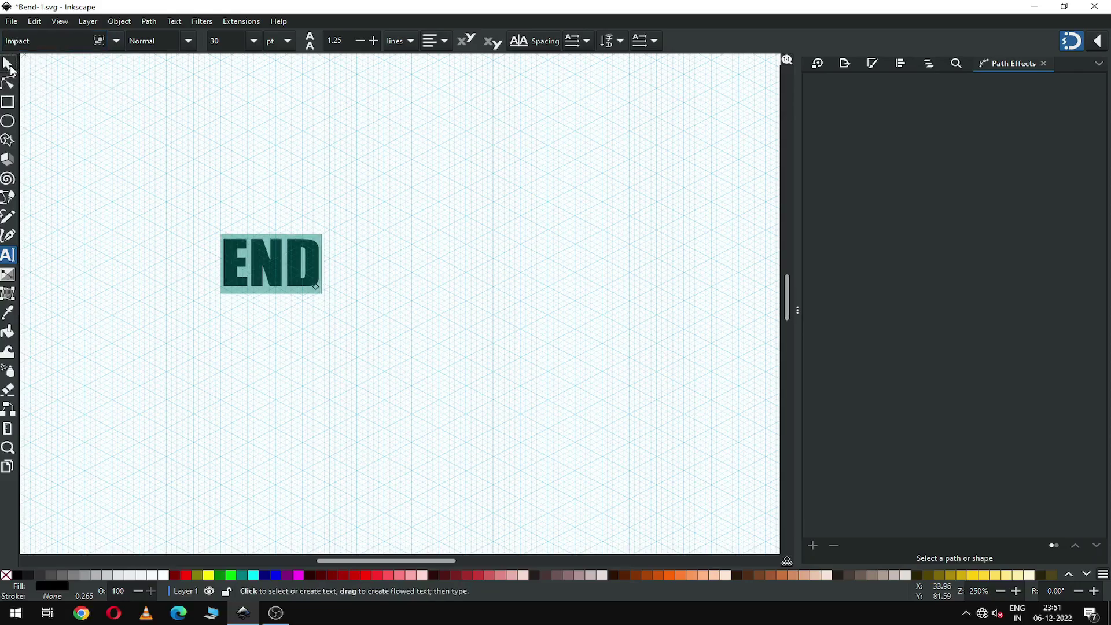
Enlarge the END text to about 60 by 33 mm, reposition it on the page and deselect it
left_click(10, 67)
left_click_drag(325, 302, 492, 362)
left_click_drag(346, 291, 408, 294)
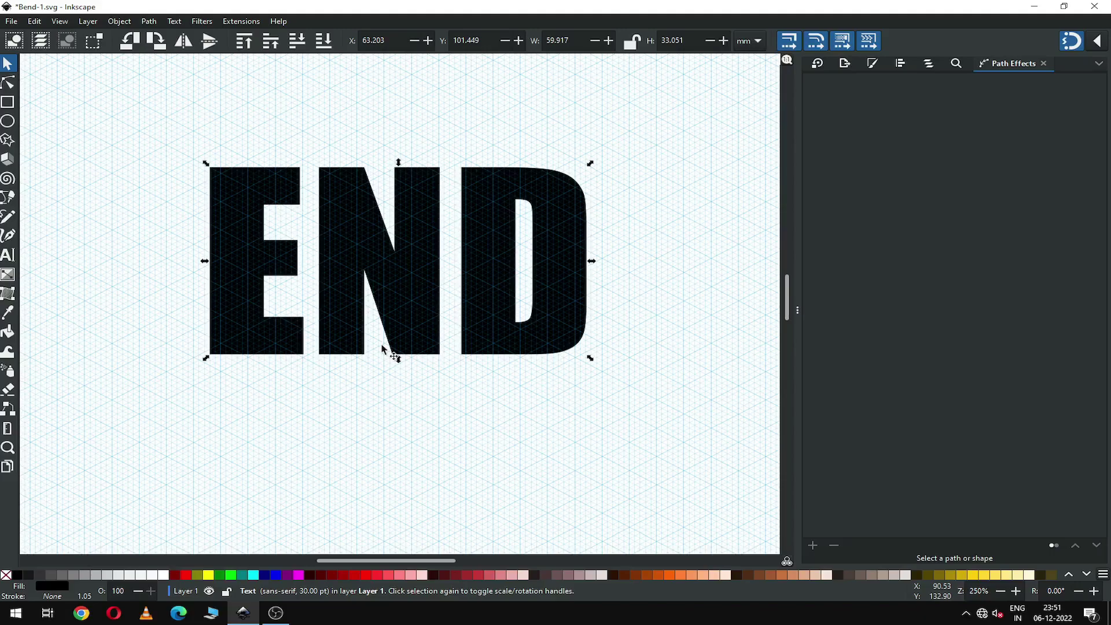
left_click(291, 129)
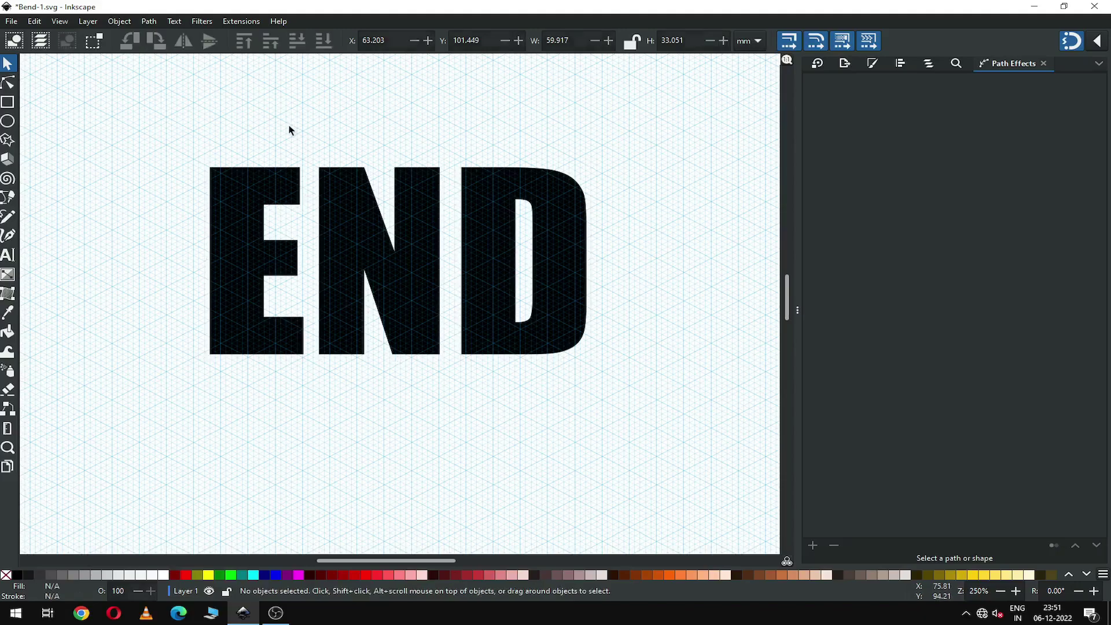
Draw a rectangle about 82 by 23.5 mm over the upper half of the END text
left_click(7, 102)
left_click_drag(135, 116, 651, 250)
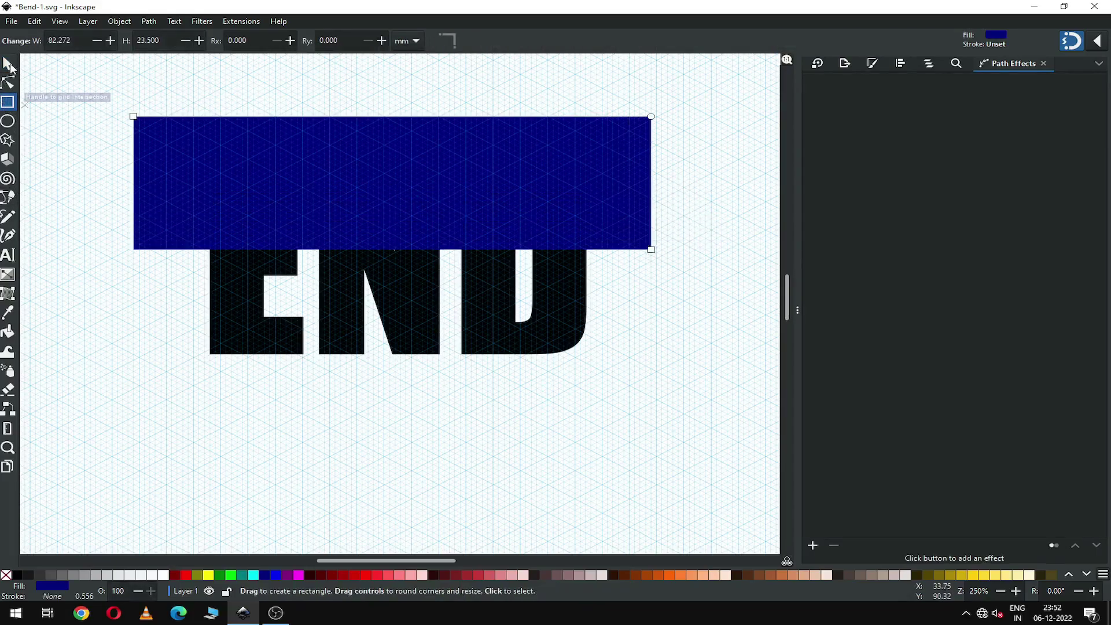
left_click(9, 65)
Duplicate the blue rectangle, place the copy over the lower part of the text and fill it with teal
right_click(242, 164)
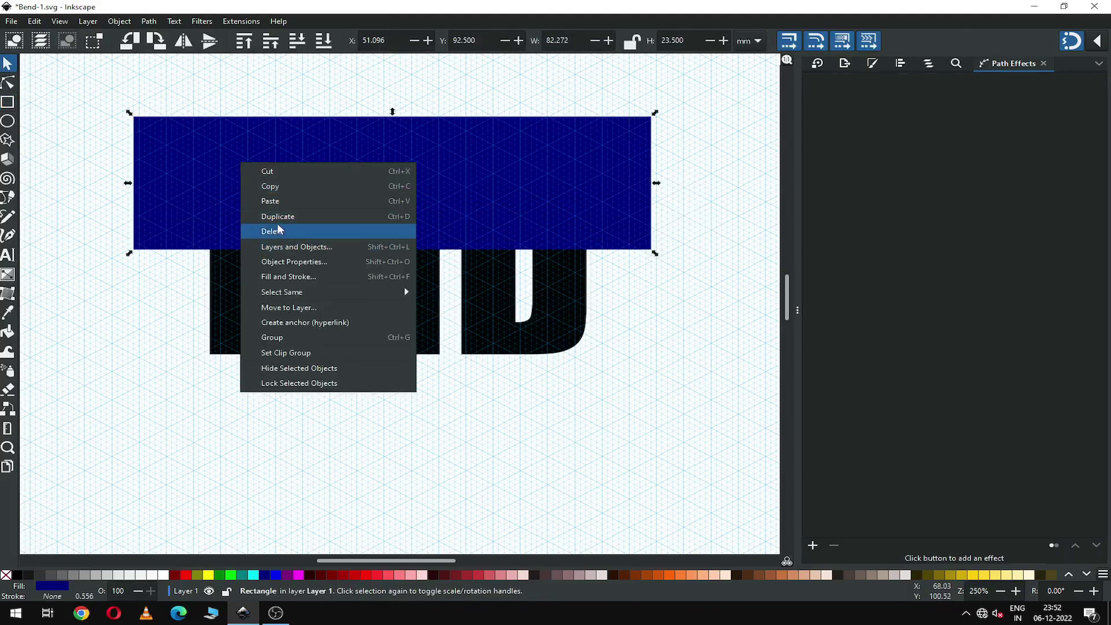
left_click(278, 216)
left_click_drag(196, 191, 179, 342)
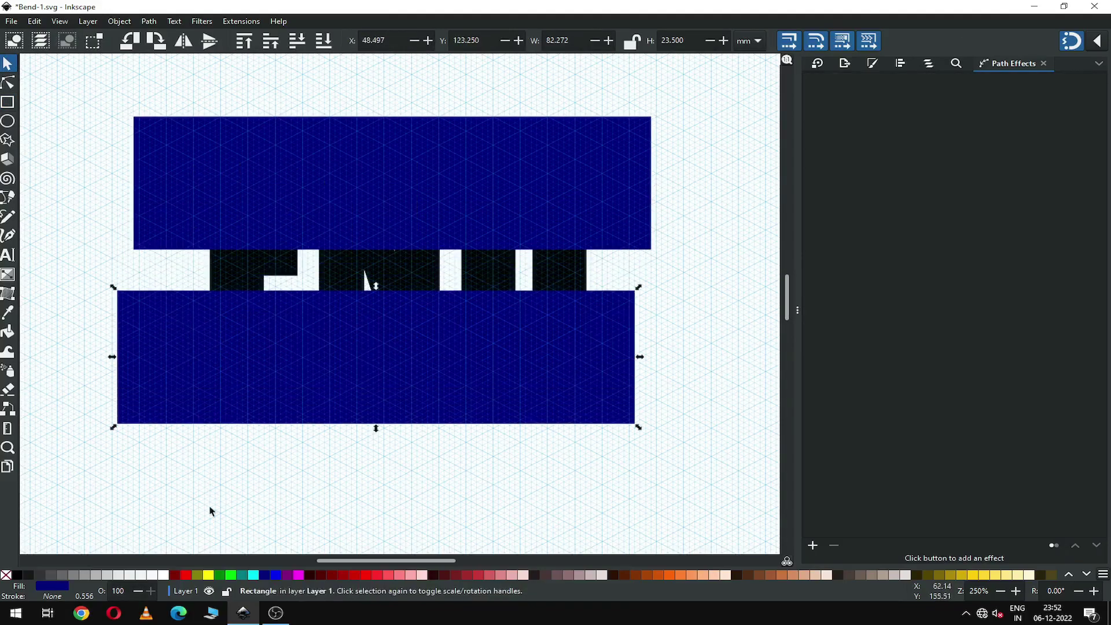
left_click(242, 576)
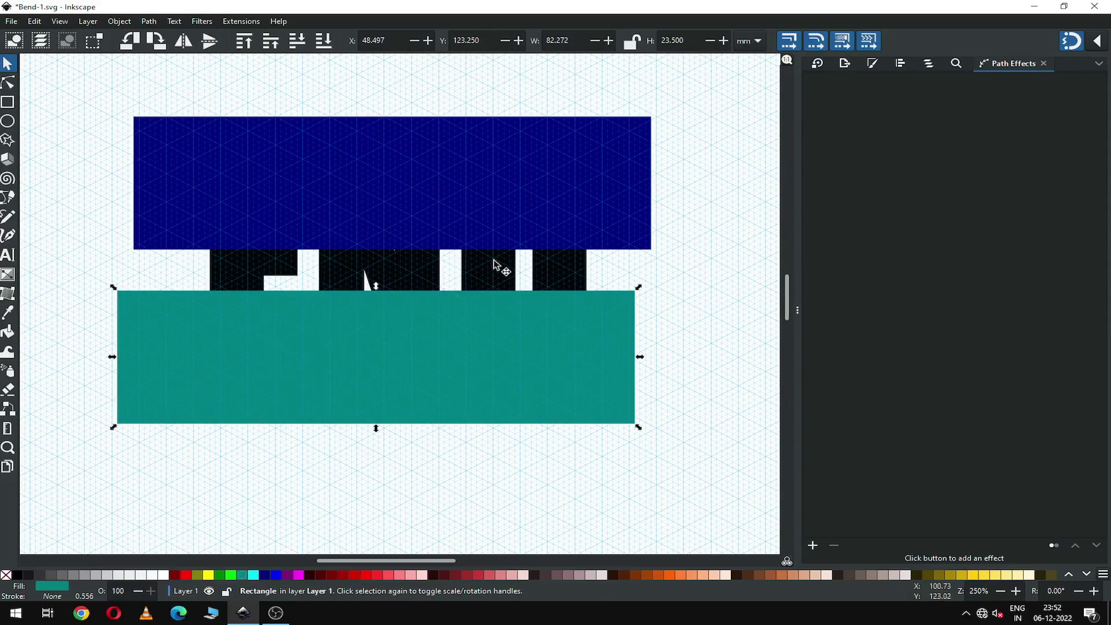
Check the snapping options and move the teal rectangle up beneath the blue one, lining up their left edges
left_click(1099, 44)
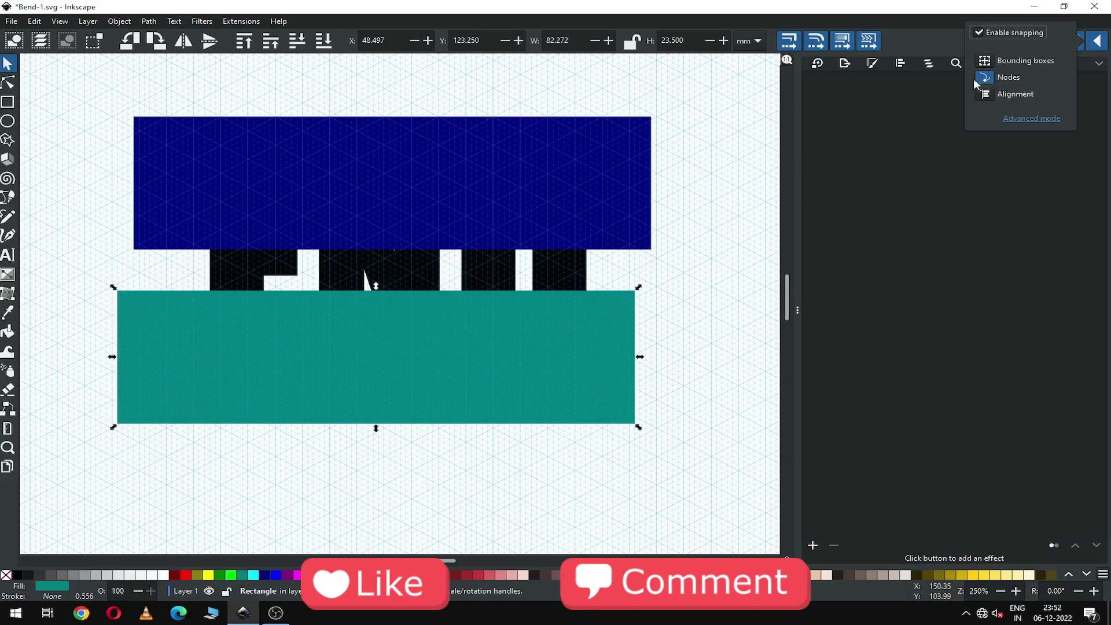
key("z")
left_click_drag(94, 228, 309, 336)
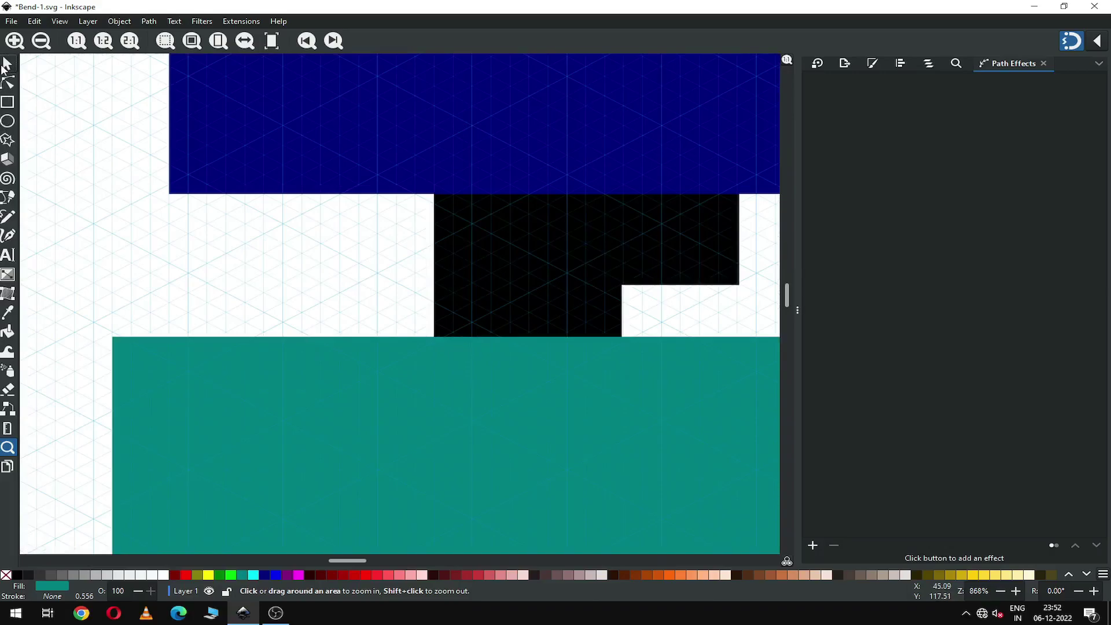
left_click(4, 64)
left_click_drag(129, 362, 190, 214)
Close the gap between the rectangles by snapping the blue one's lower-left corner to the teal one's upper-left corner
key("z")
left_click_drag(149, 180, 287, 231)
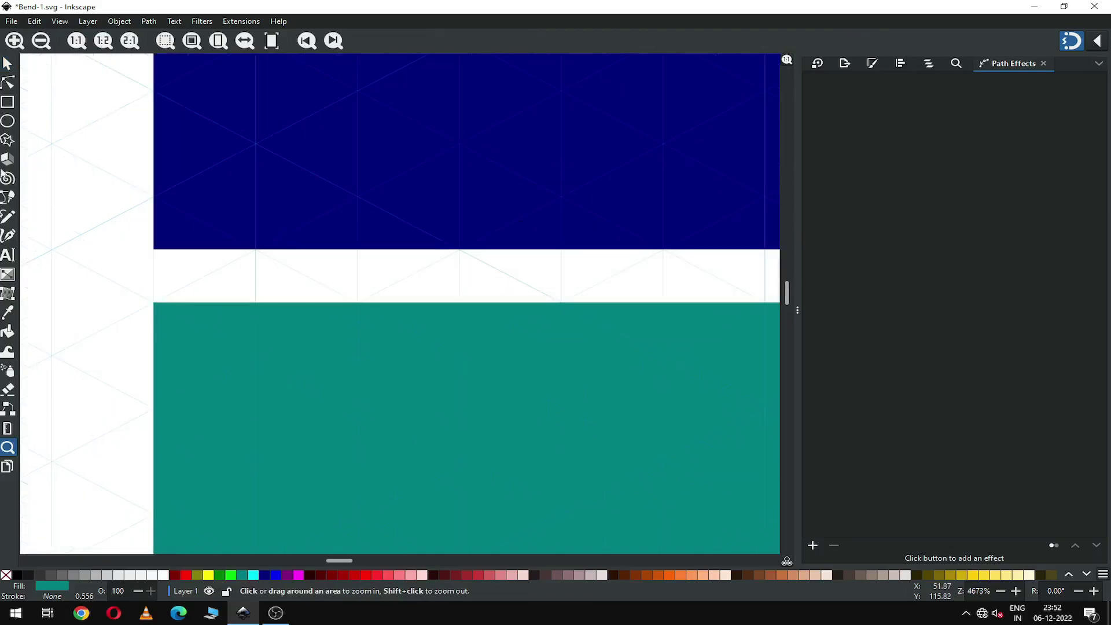
left_click(8, 64)
mouse_move(168, 318)
left_mouse_down()
mouse_move(165, 264)
mouse_move(160, 306)
left_mouse_up()
left_click(179, 238)
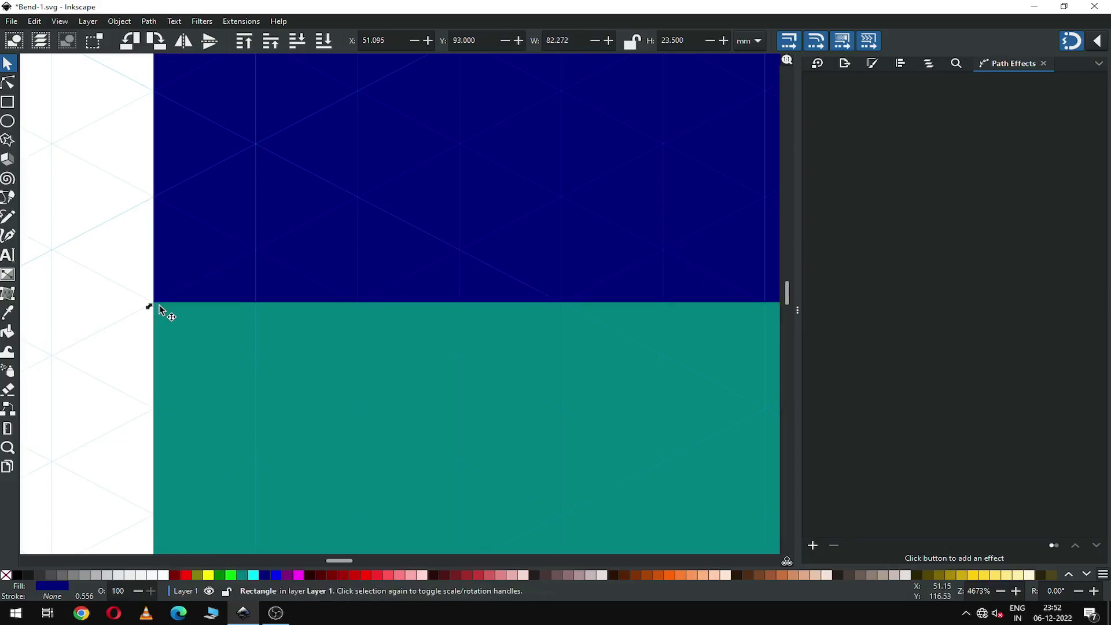
Select both rectangles and lower them to the bottom of the stack, behind the END text
key("minus")
key("minus")
key("minus")
key("minus")
key("minus")
key("minus")
key("minus")
key("minus")
key("minus")
key("minus")
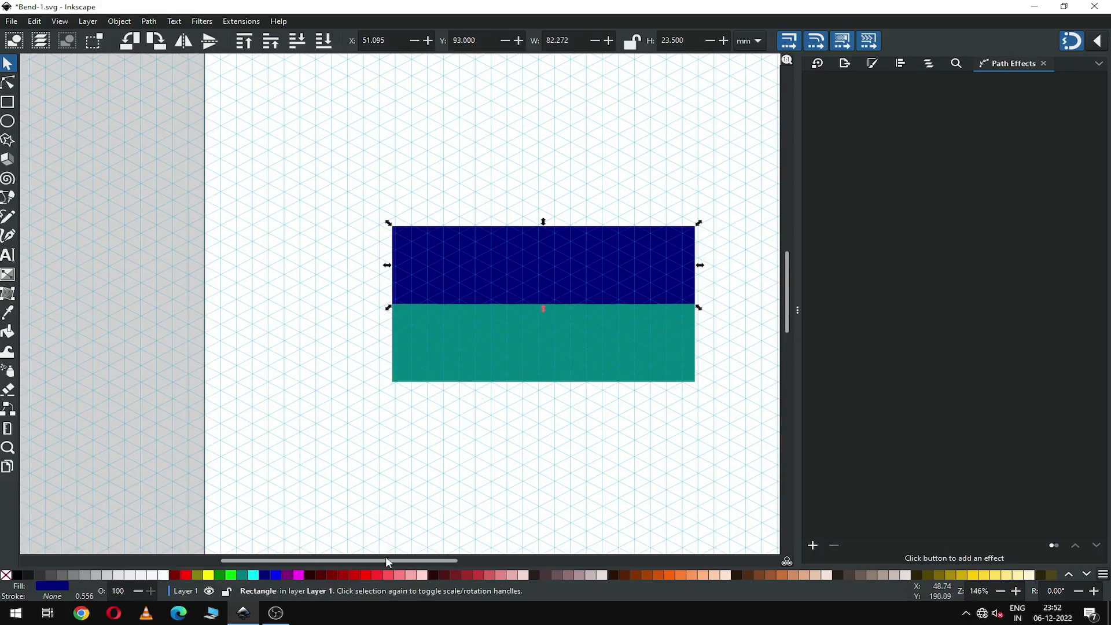
left_click_drag(389, 560, 446, 558)
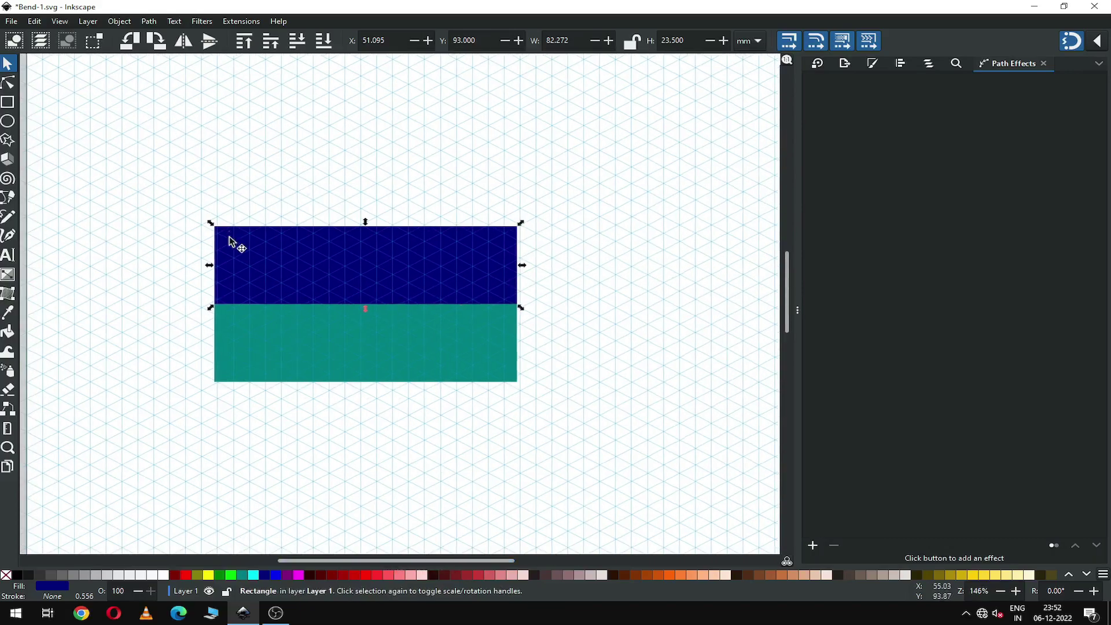
left_click(241, 348, "shift")
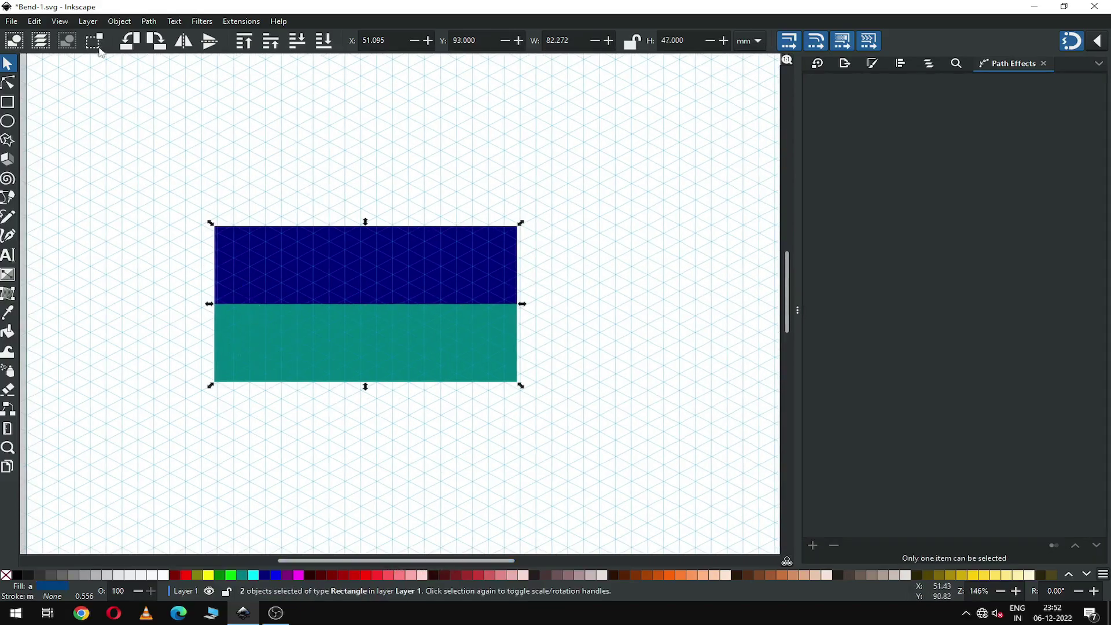
left_click(122, 21)
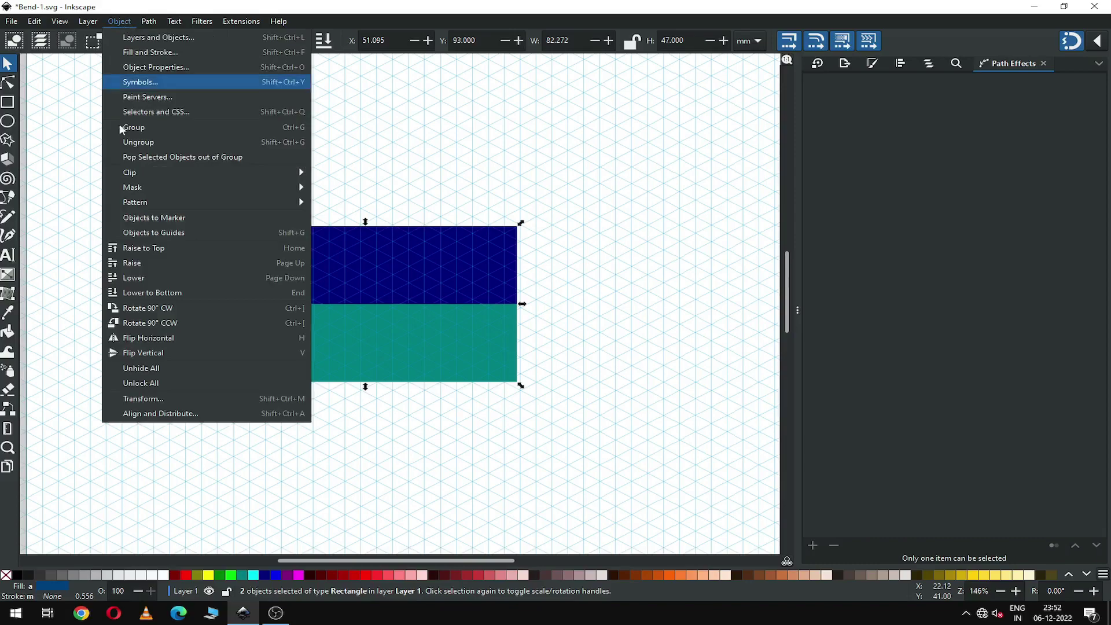
left_click(166, 293)
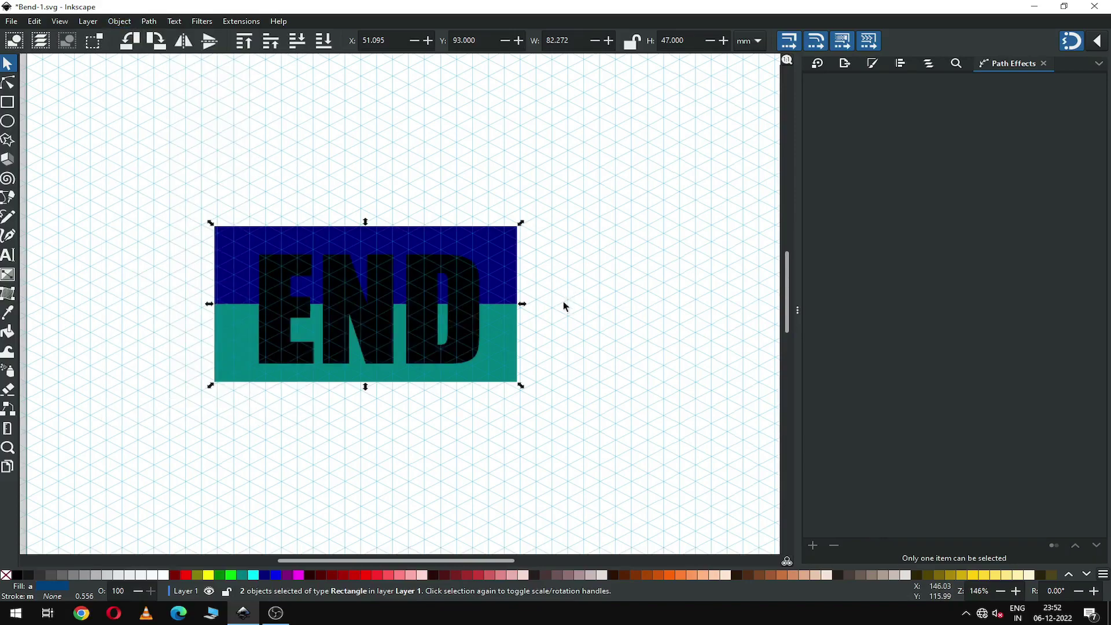
Select the teal and blue rectangles together and group them
left_click(524, 324)
left_click(514, 339)
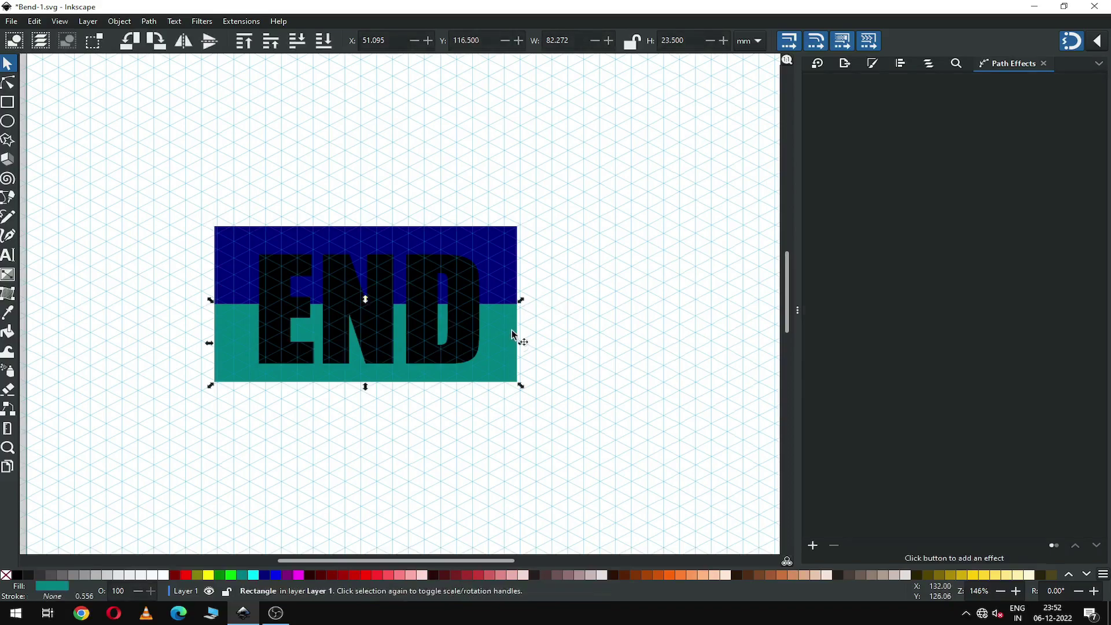
left_click(508, 273, "shift")
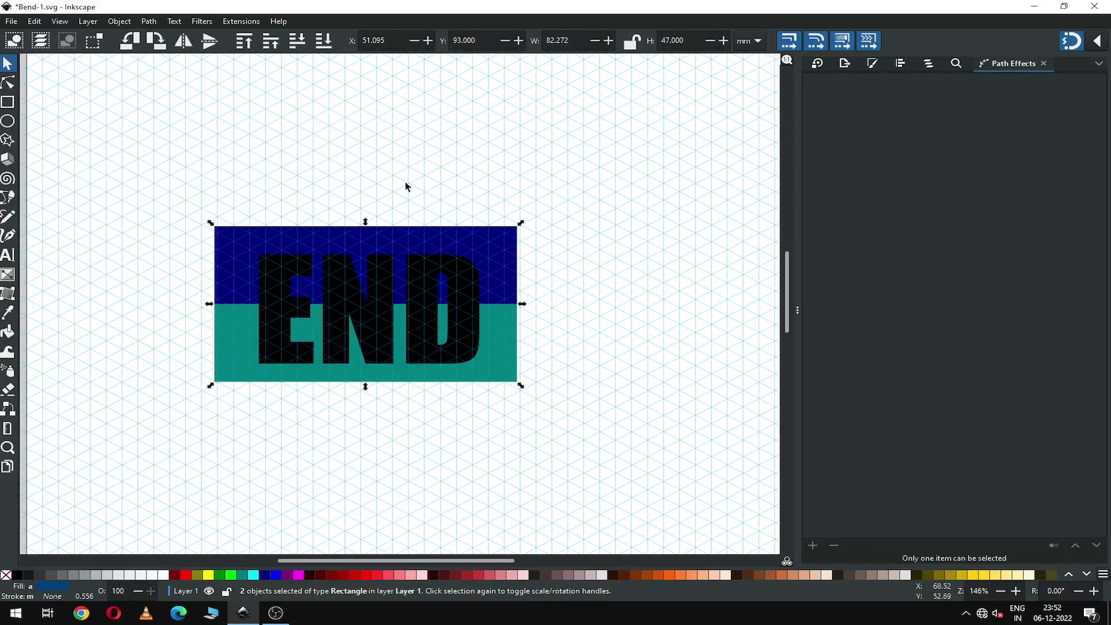
left_click(122, 22)
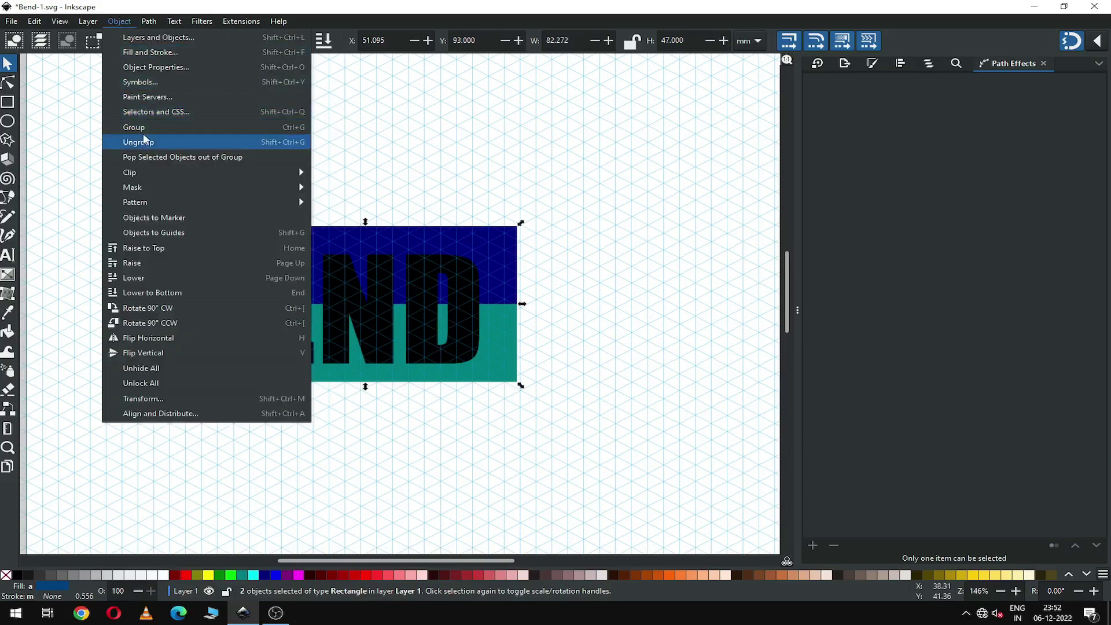
left_click(186, 127)
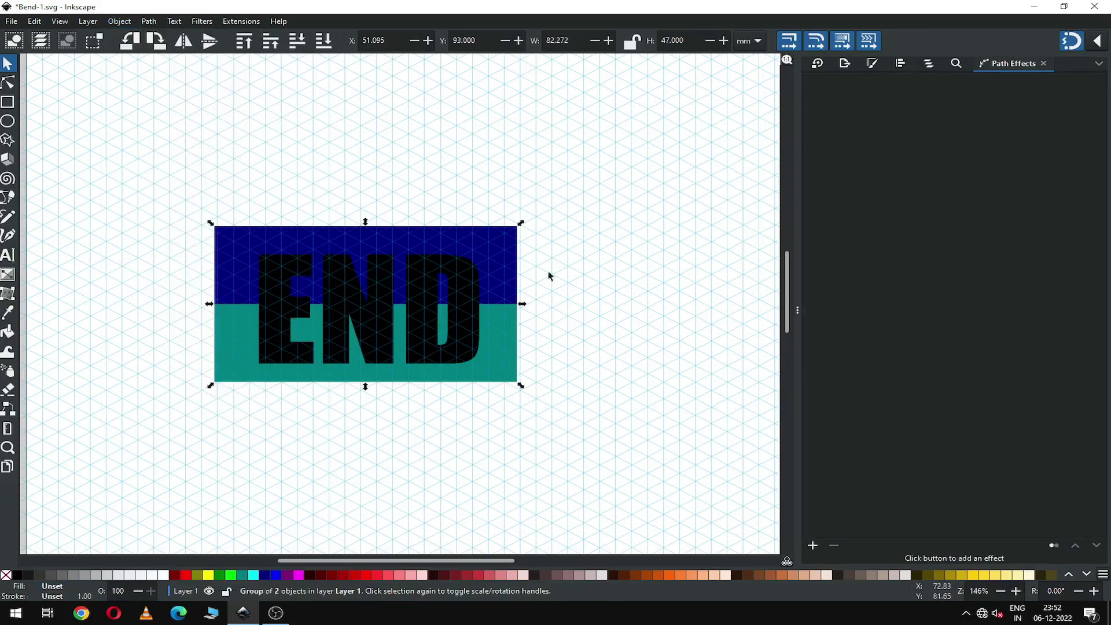
Centre the END text horizontally and vertically on the two-colour rectangle group, aligning relative to the last selected object
left_click(553, 310)
left_click(466, 324)
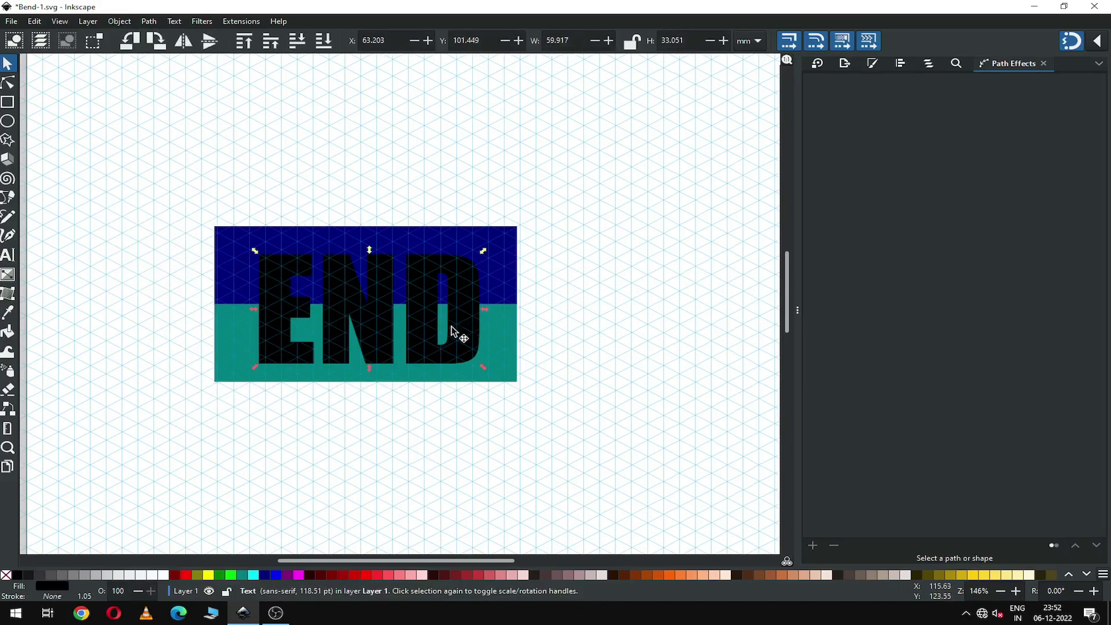
left_click(506, 281, "shift")
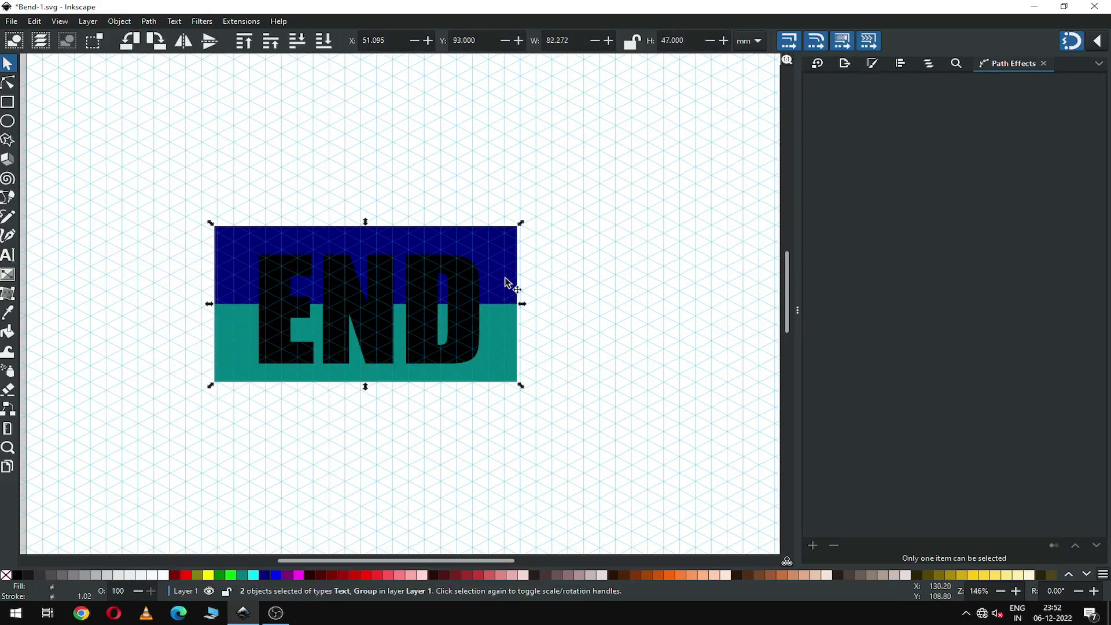
left_click(902, 62)
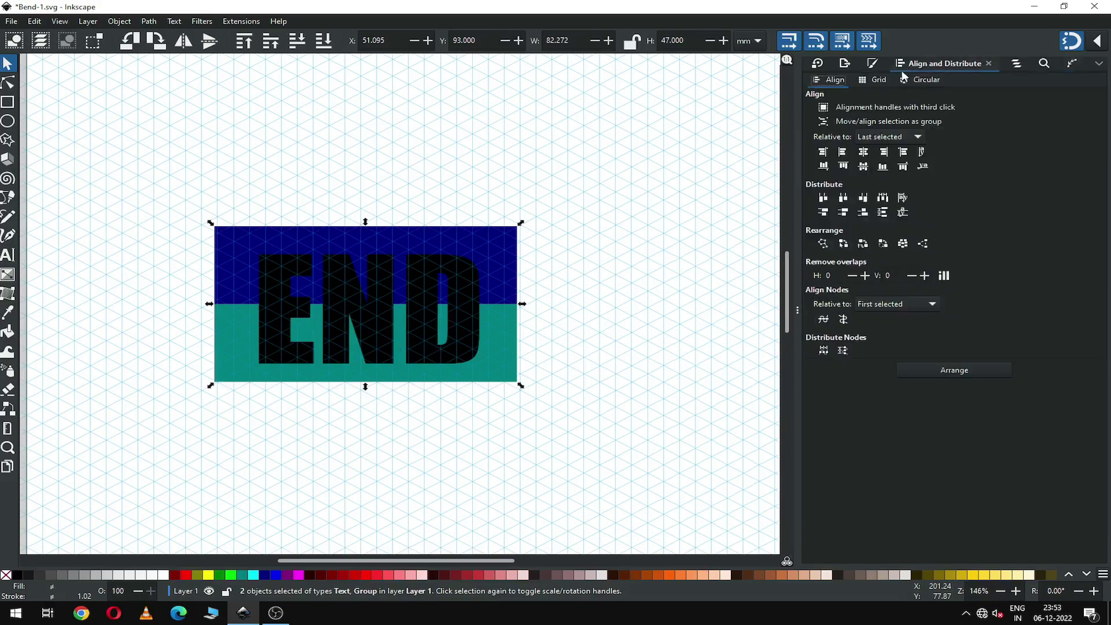
left_click(120, 22)
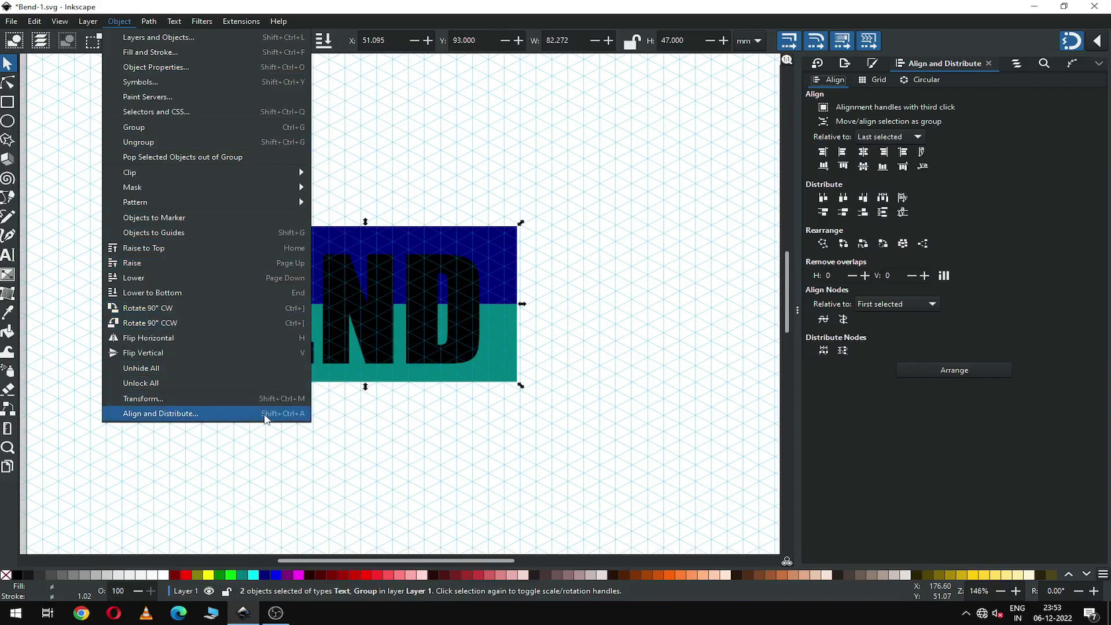
left_click(921, 379)
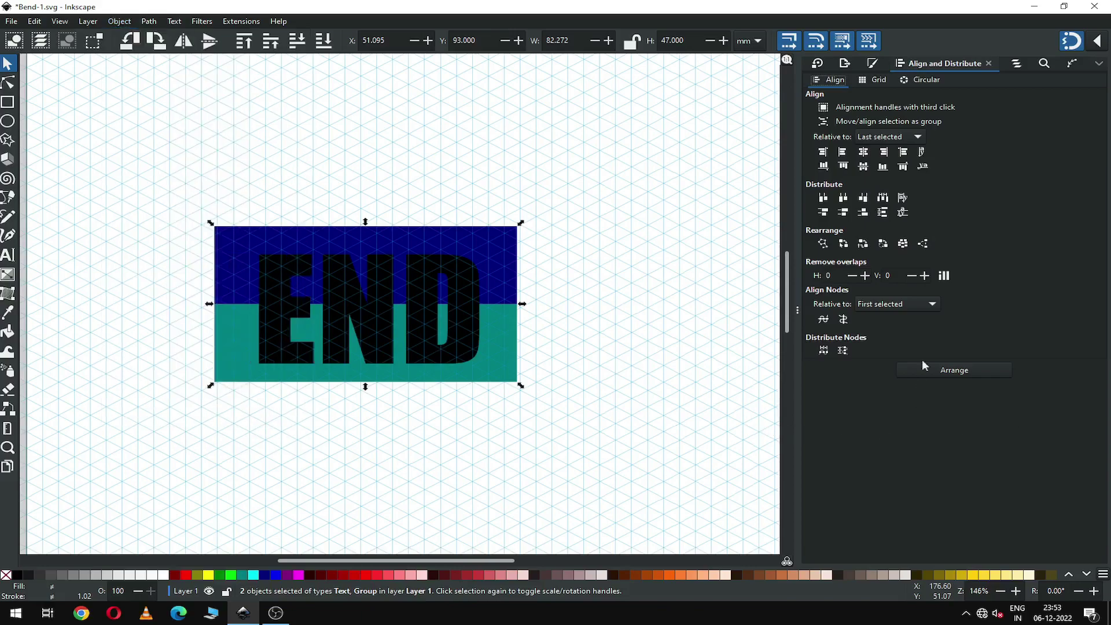
left_click(864, 153)
left_click(863, 167)
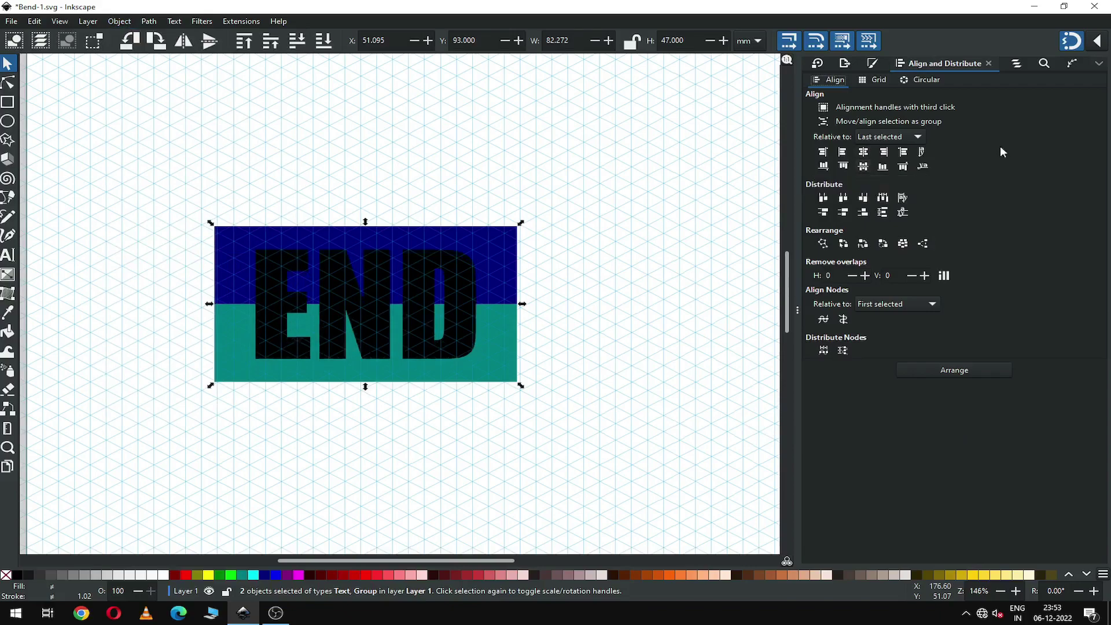
left_click(800, 312)
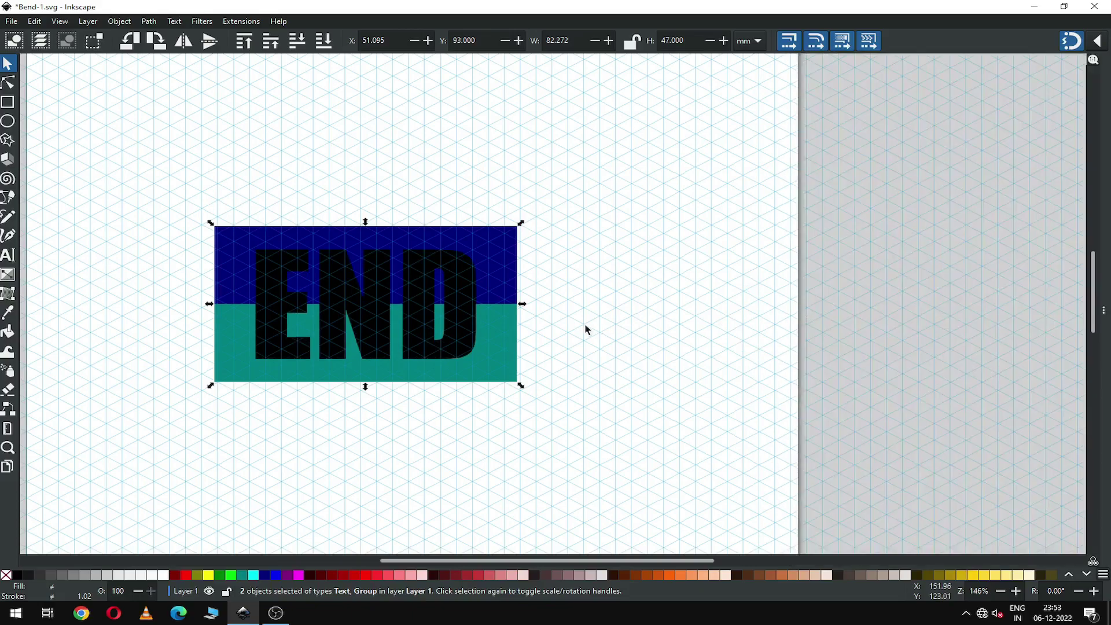
Ungroup the blue and teal rectangles behind the text so that each can be selected separately
left_click(121, 21)
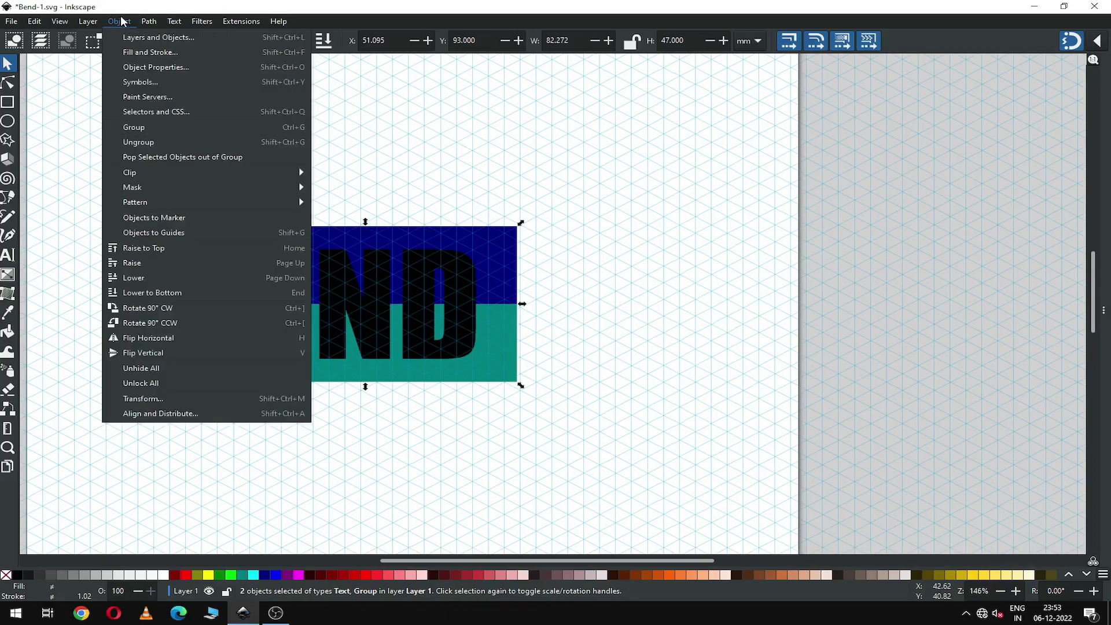
left_click(142, 143)
left_click(195, 171)
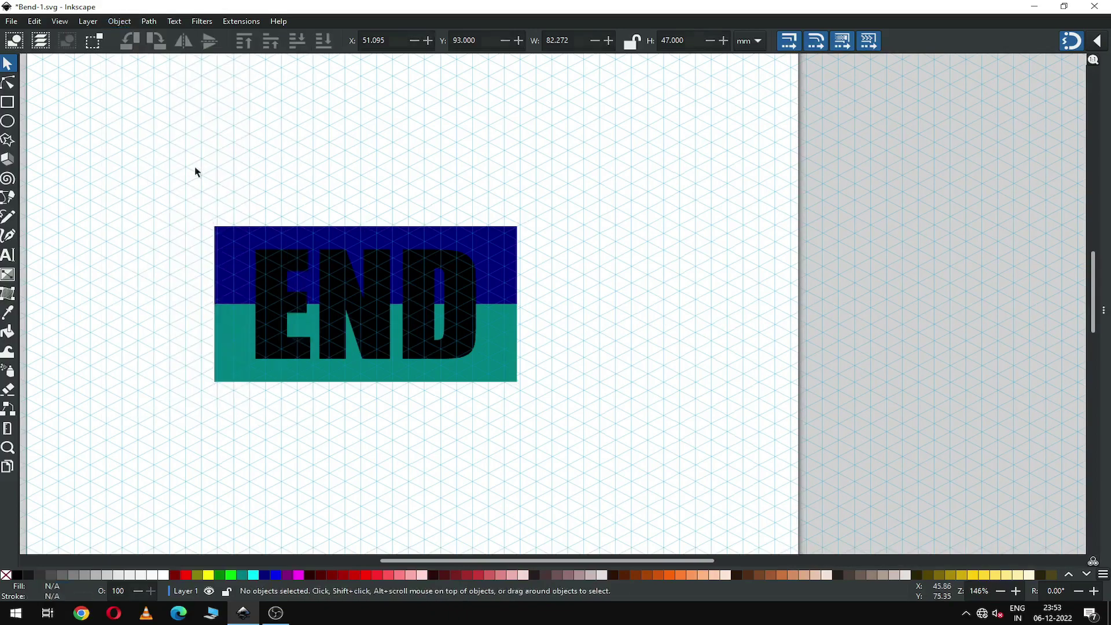
key("z")
left_click_drag(166, 194, 588, 428)
key("s")
left_click(264, 191)
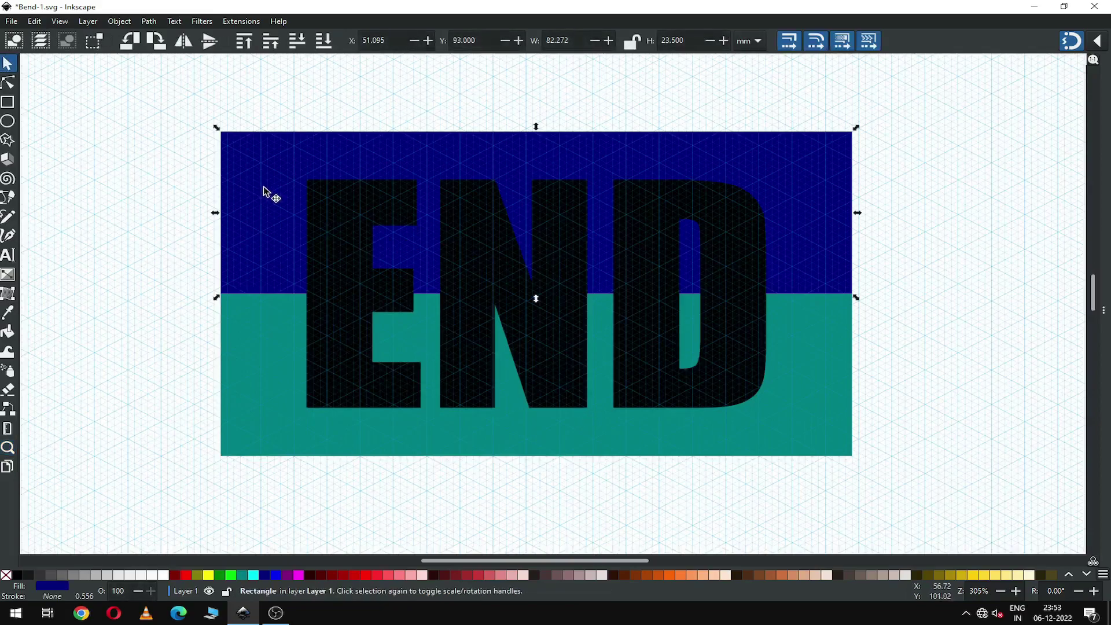
Convert the END text to paths and ungroup the resulting letters
double_click(331, 302)
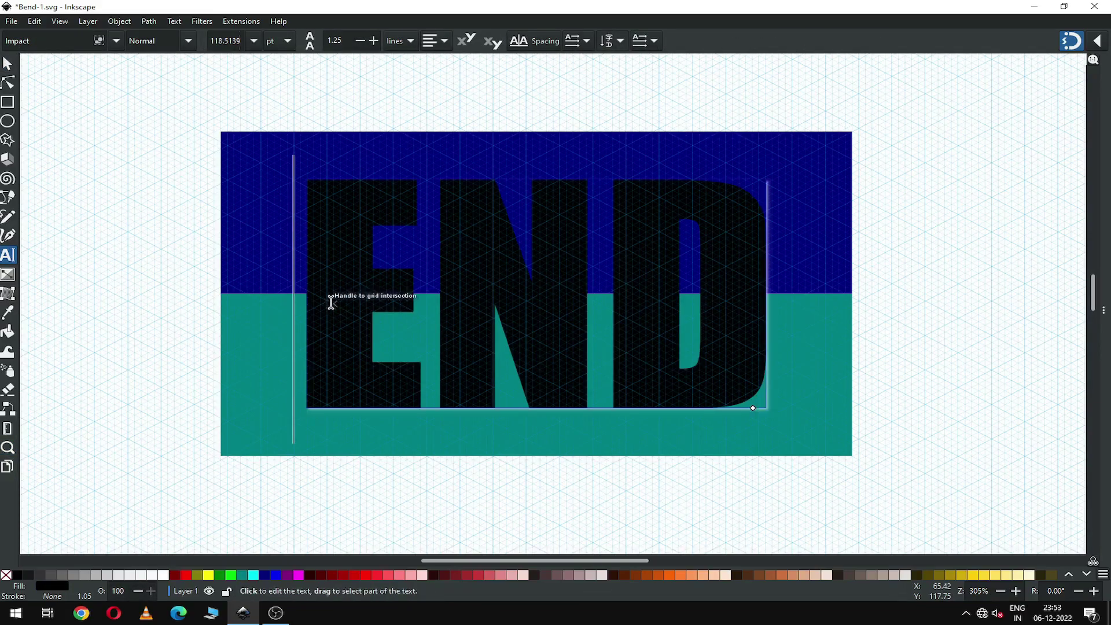
left_click(7, 63)
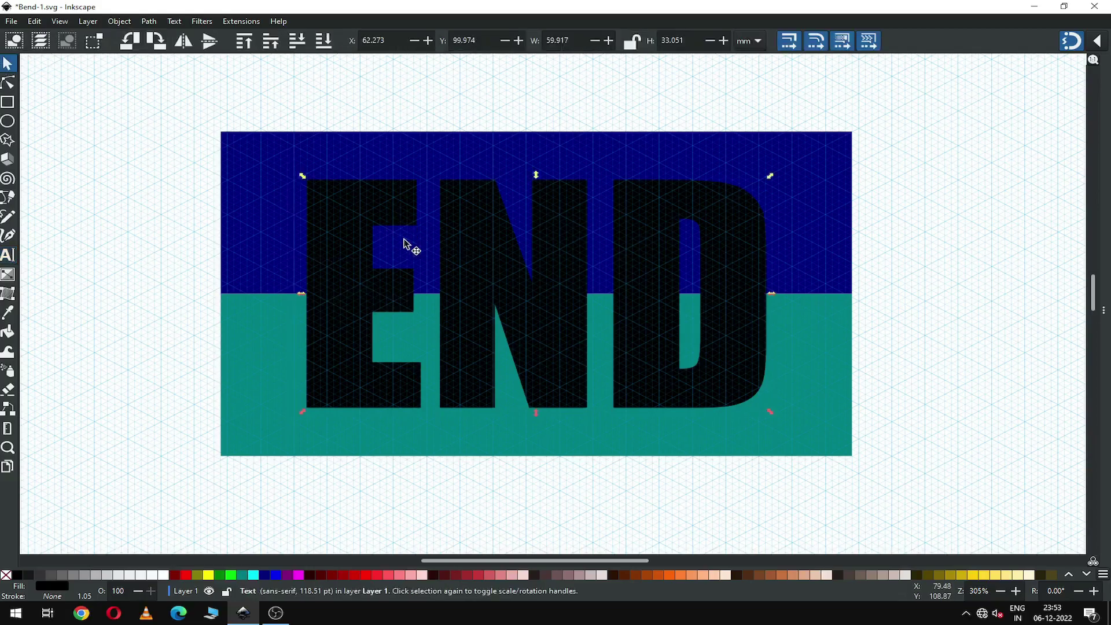
left_click(150, 21)
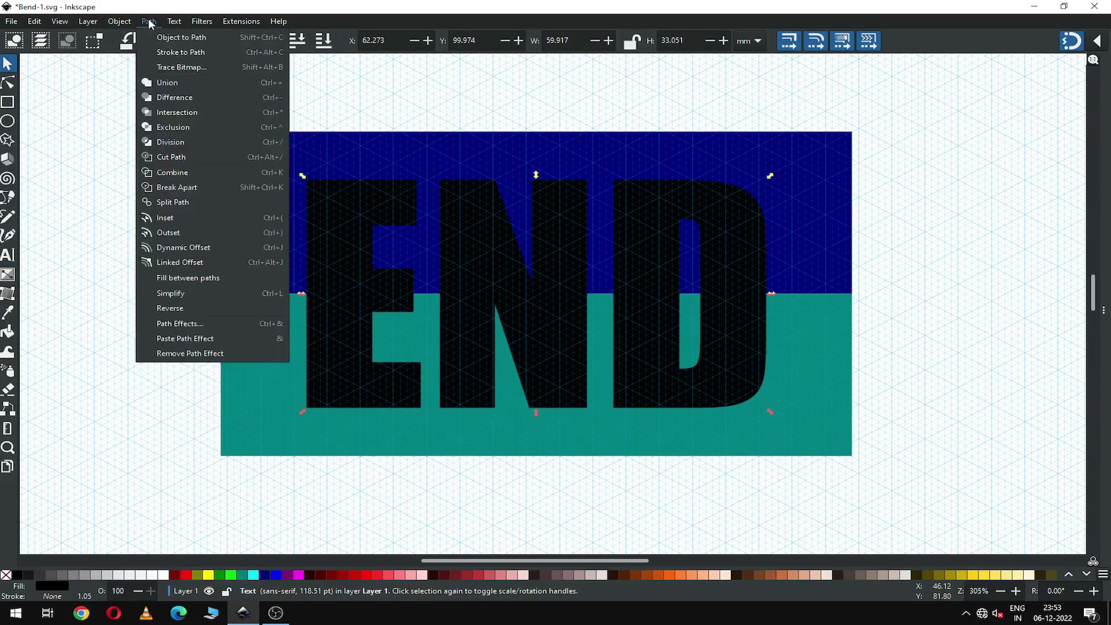
left_click(184, 37)
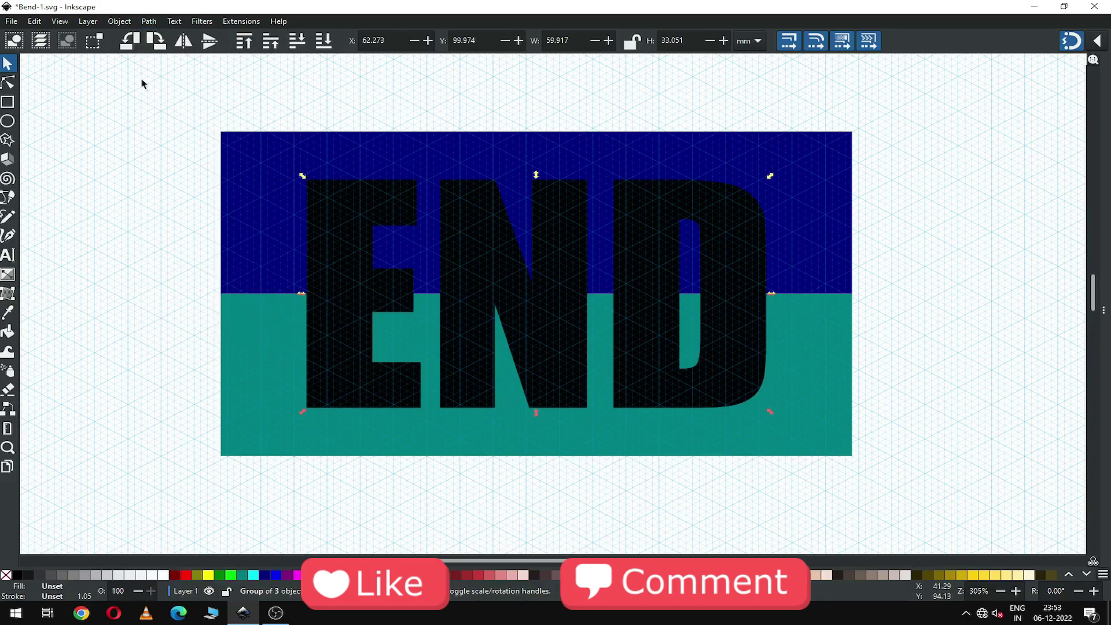
left_click(119, 22)
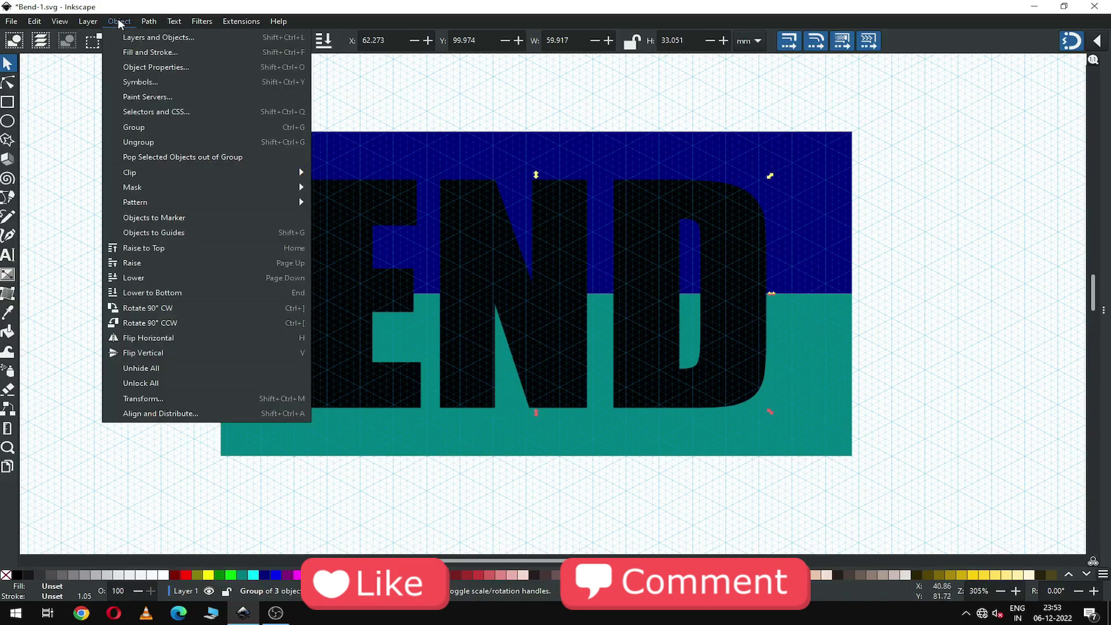
left_click(137, 146)
left_click(137, 146)
Unite the separate E, N and D letter paths into a single path with Union
left_click(381, 224)
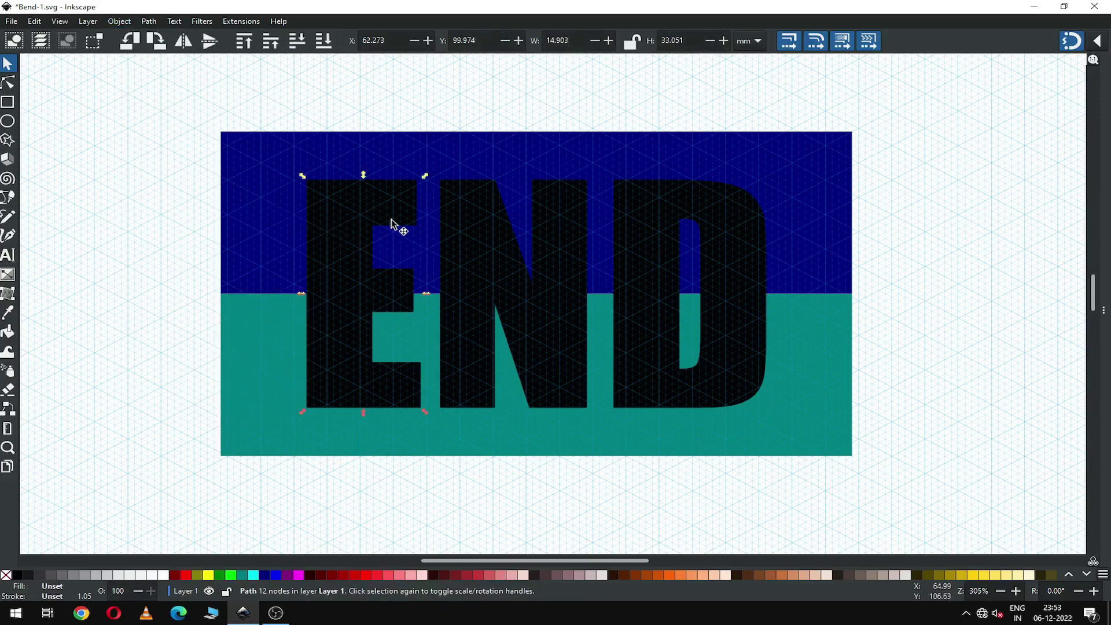
left_click(486, 258, "shift")
left_click(634, 243, "shift")
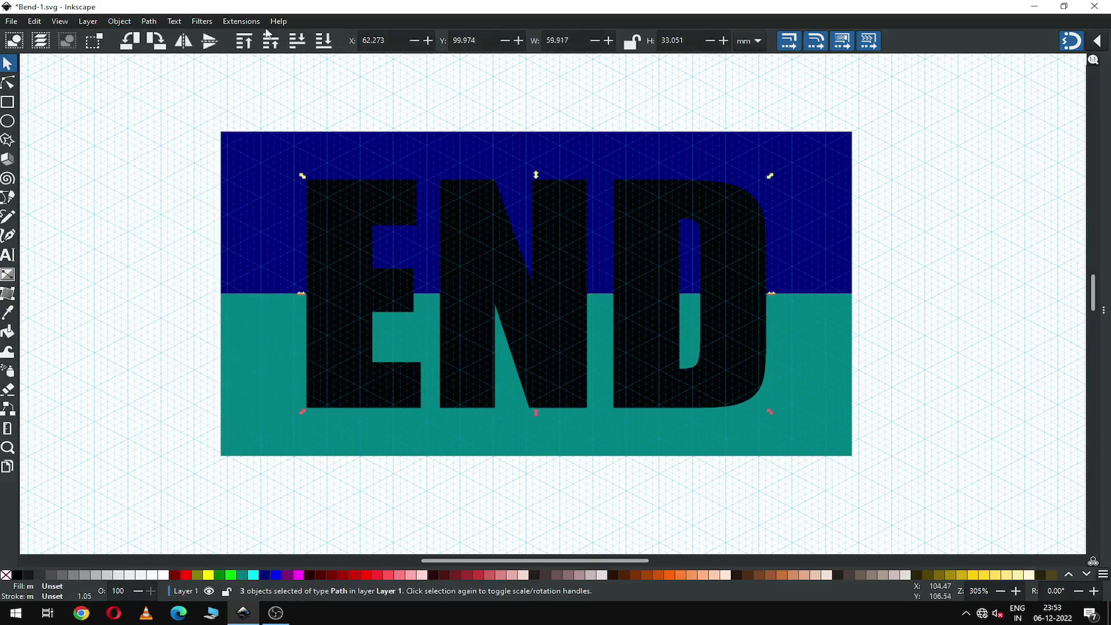
left_click(148, 22)
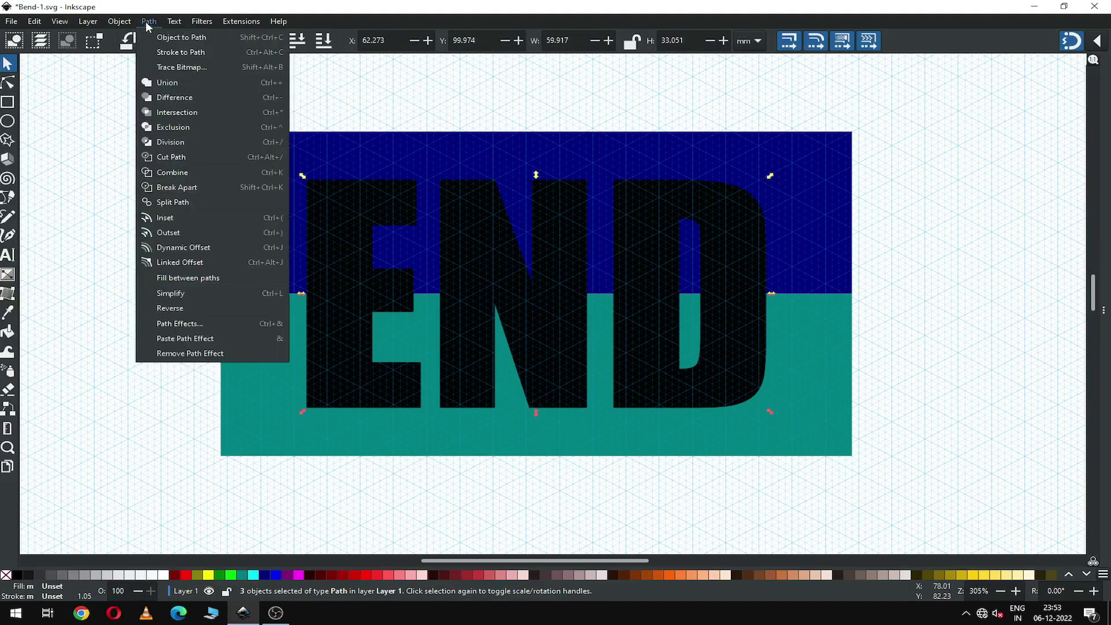
left_click(162, 84)
left_click(127, 183)
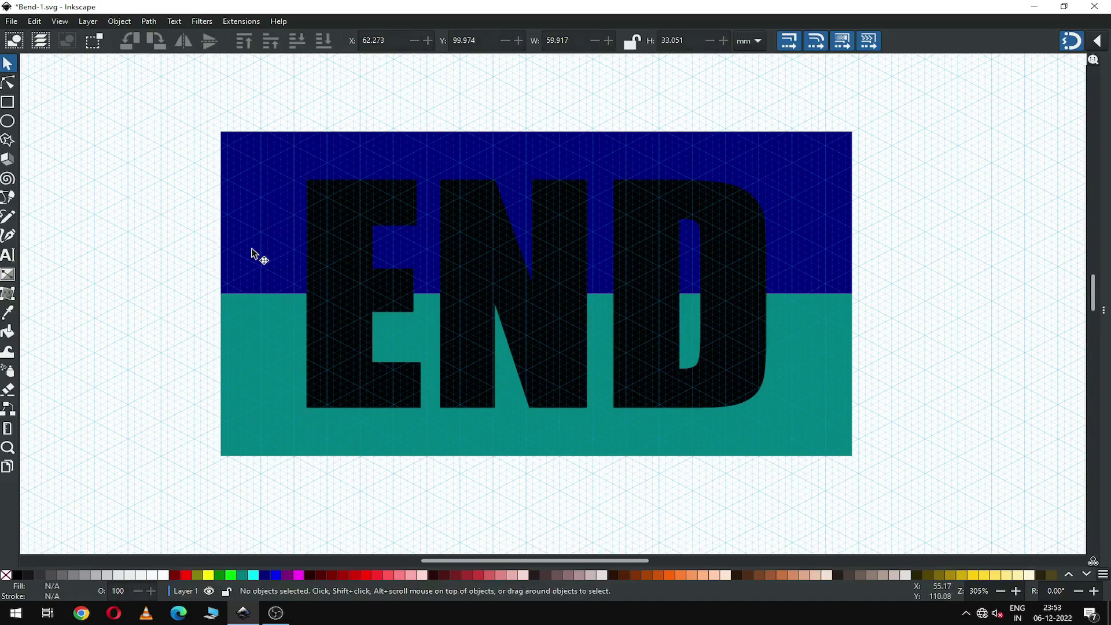
Duplicate the united END path and fill the copy with orange-brown
left_click(358, 291)
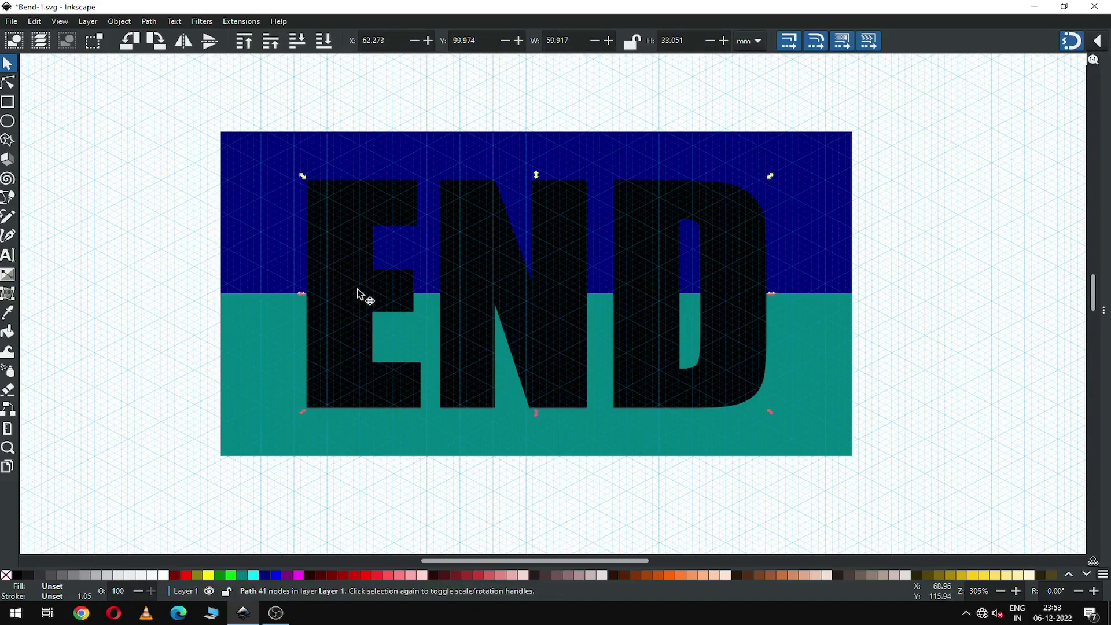
right_click(357, 289)
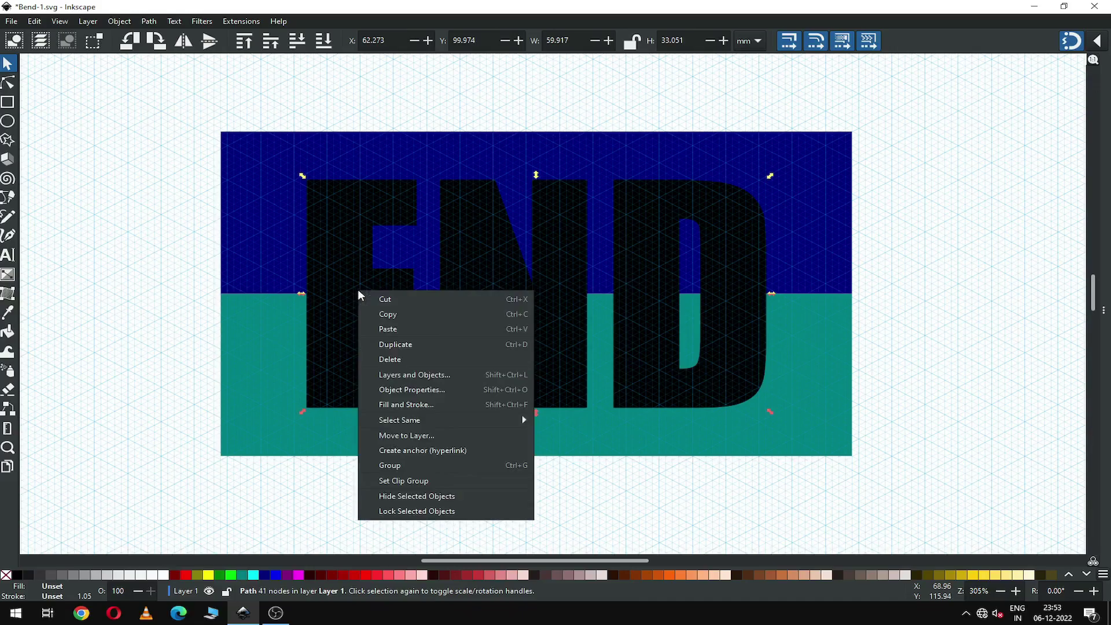
left_click(407, 344)
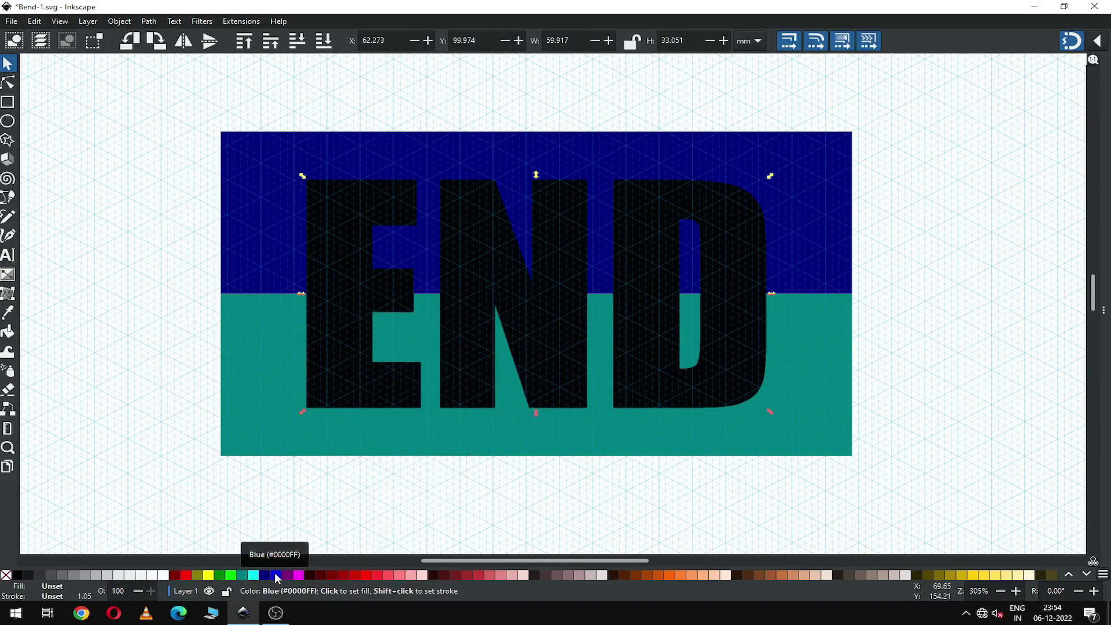
left_click(649, 573)
left_click(905, 302)
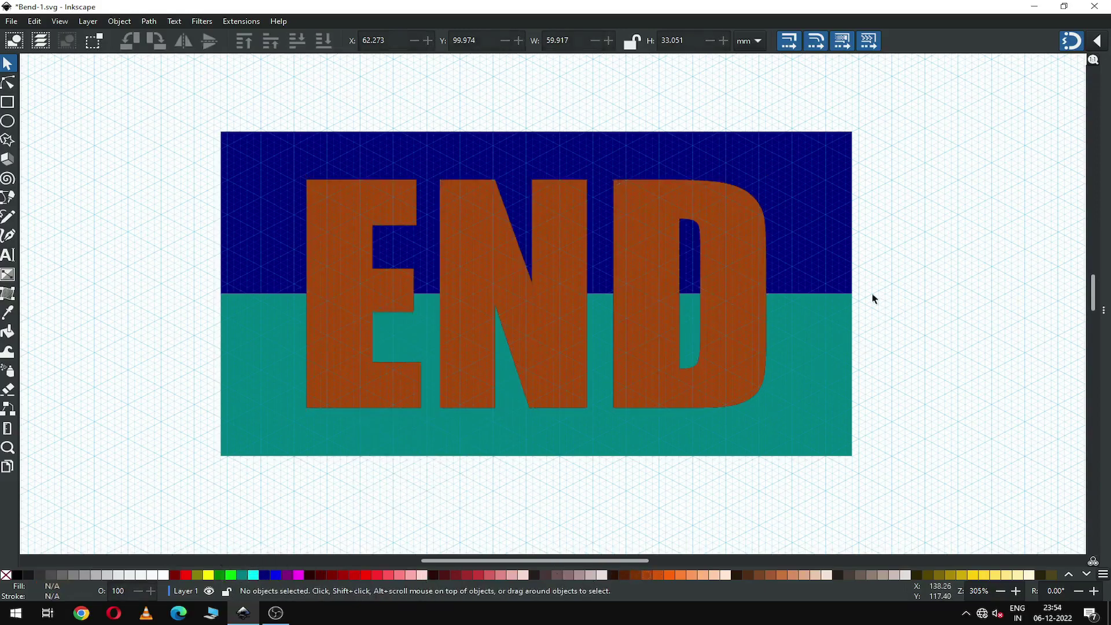
Intersect the blue rectangle with the orange-brown END copy to cut the upper half of the lettering
left_click(803, 189)
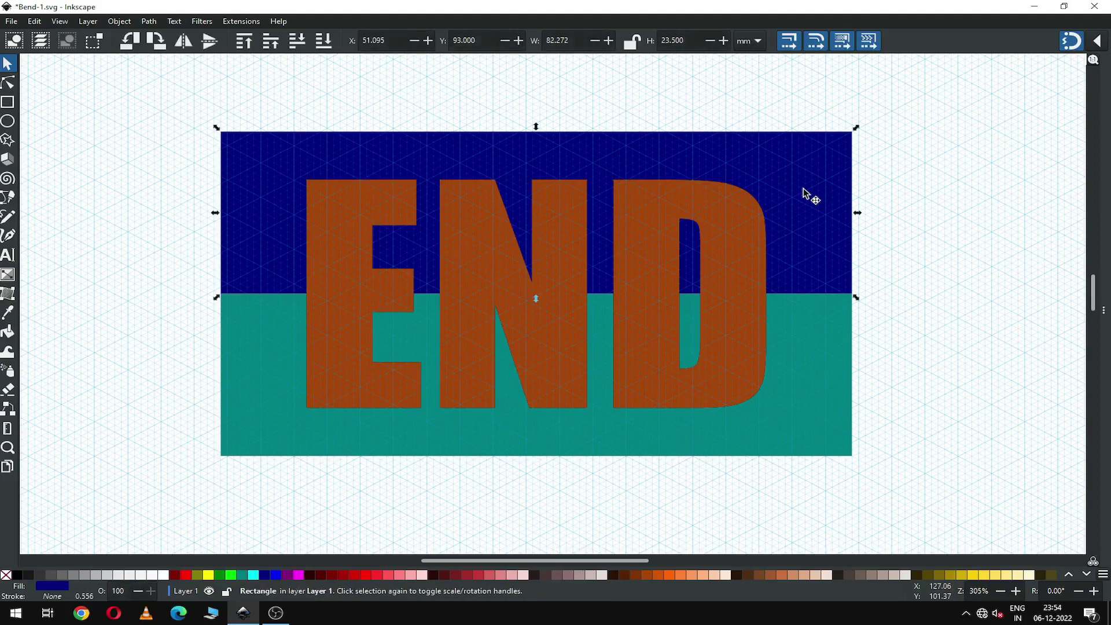
left_click(736, 327, "shift")
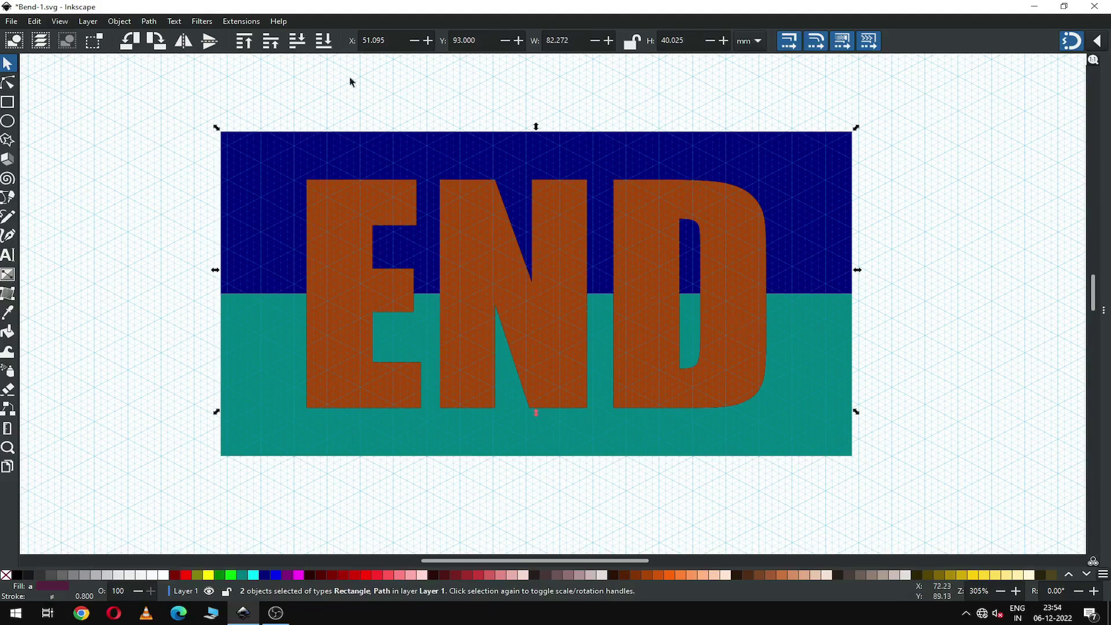
left_click(148, 22)
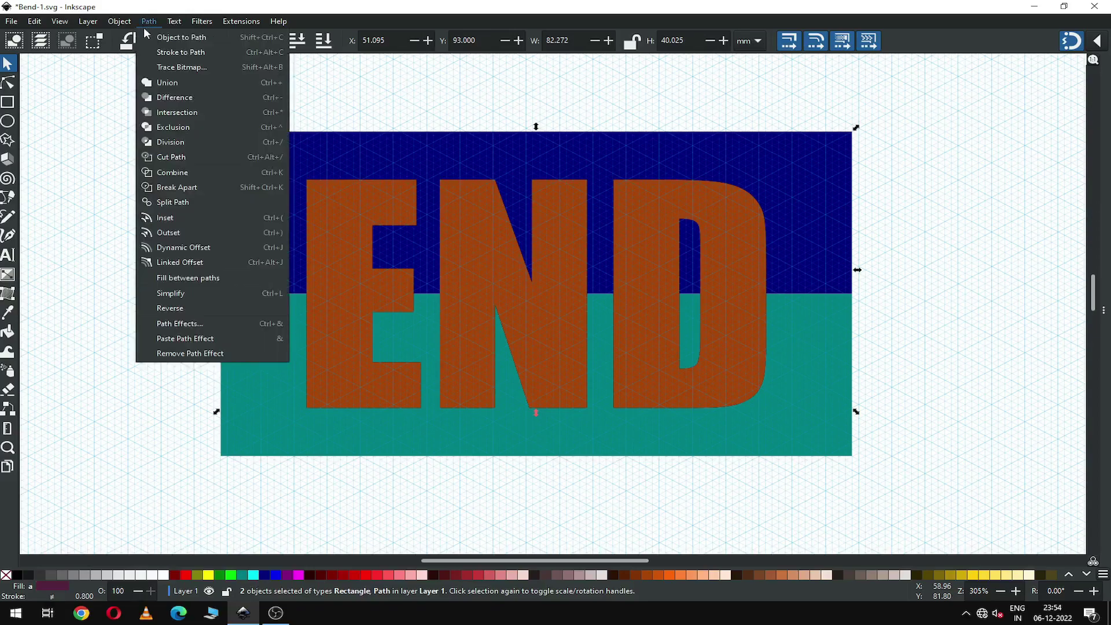
left_click(184, 113)
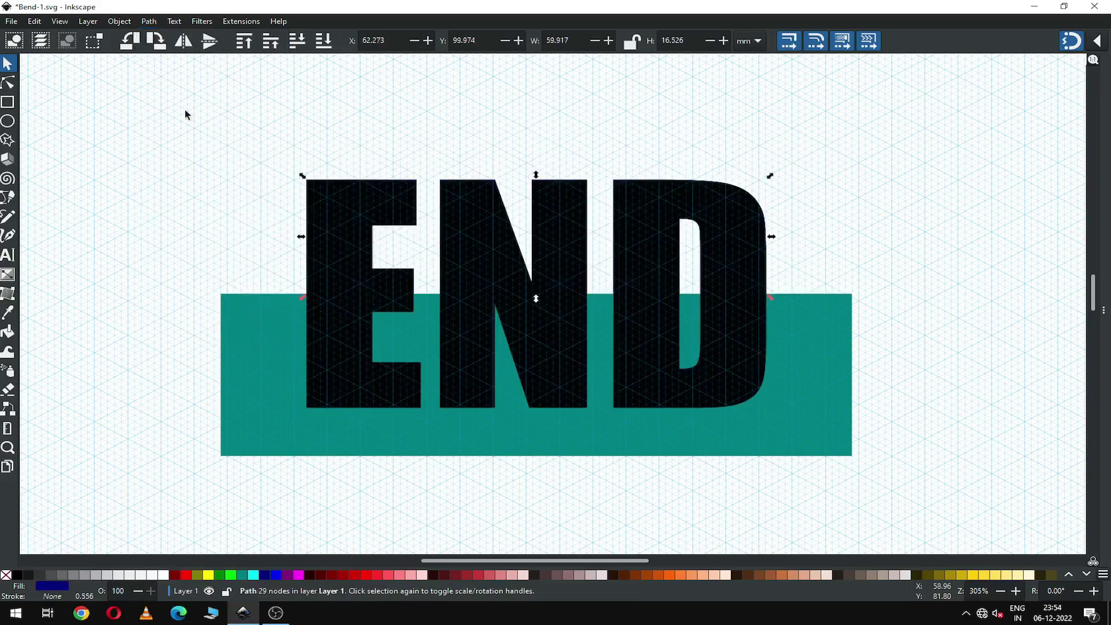
left_click(208, 212)
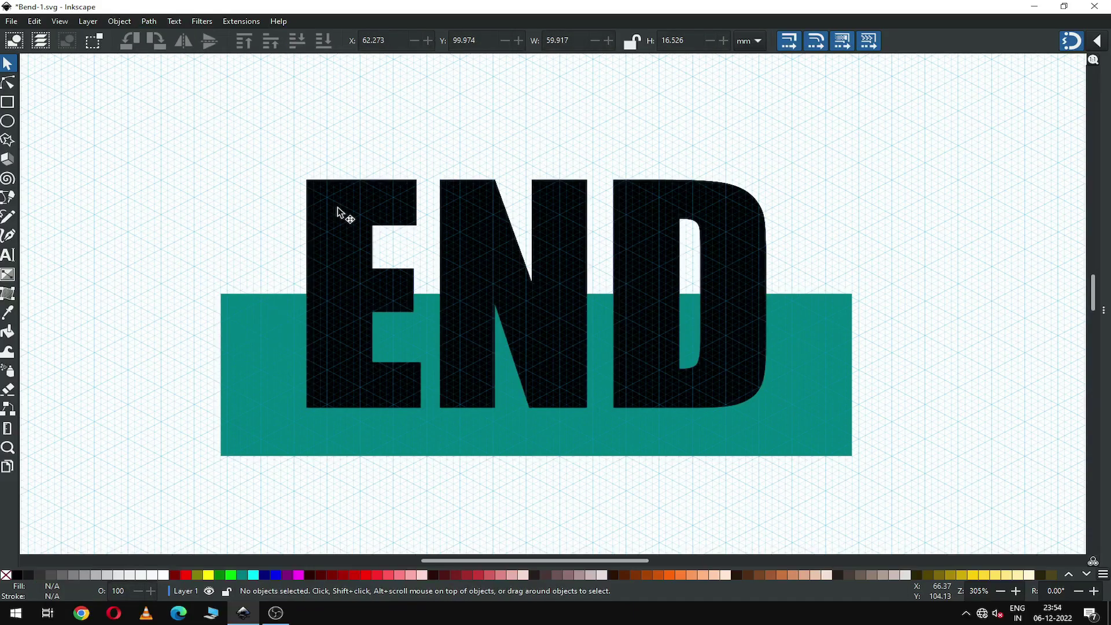
Intersect the teal rectangle with the remaining black END path to form the lower half, and save the document
left_click(338, 212)
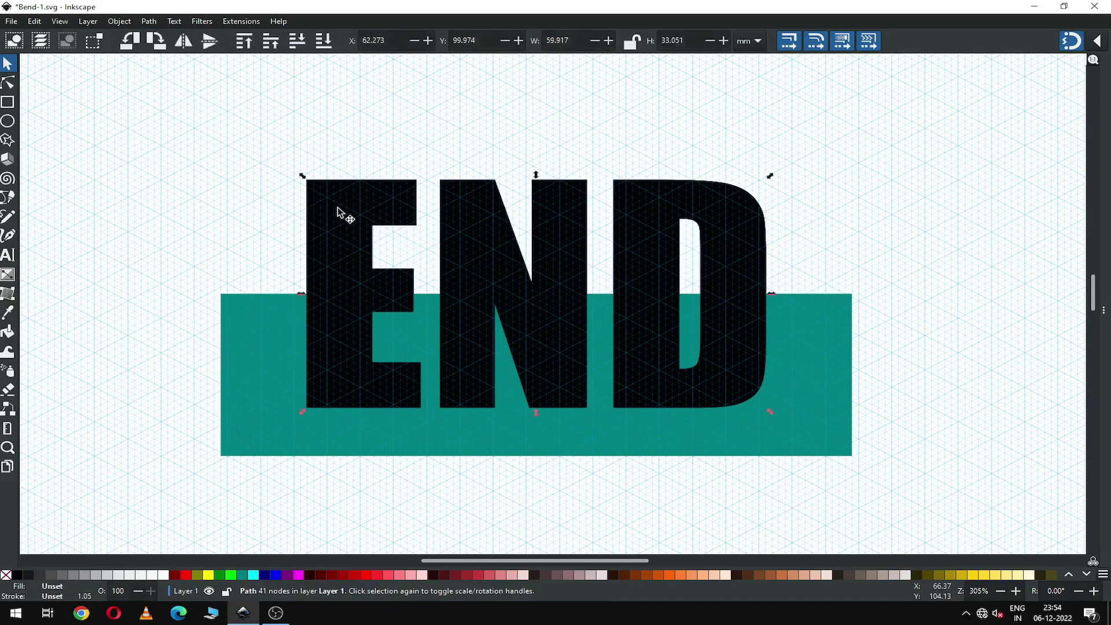
left_click(262, 385)
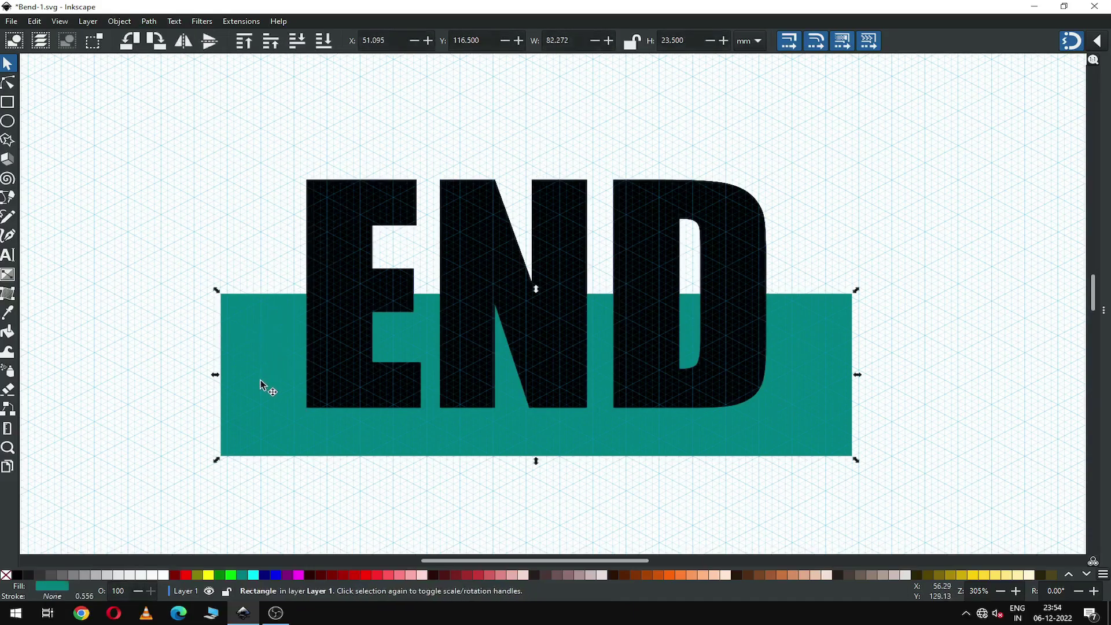
left_click(345, 233, "shift")
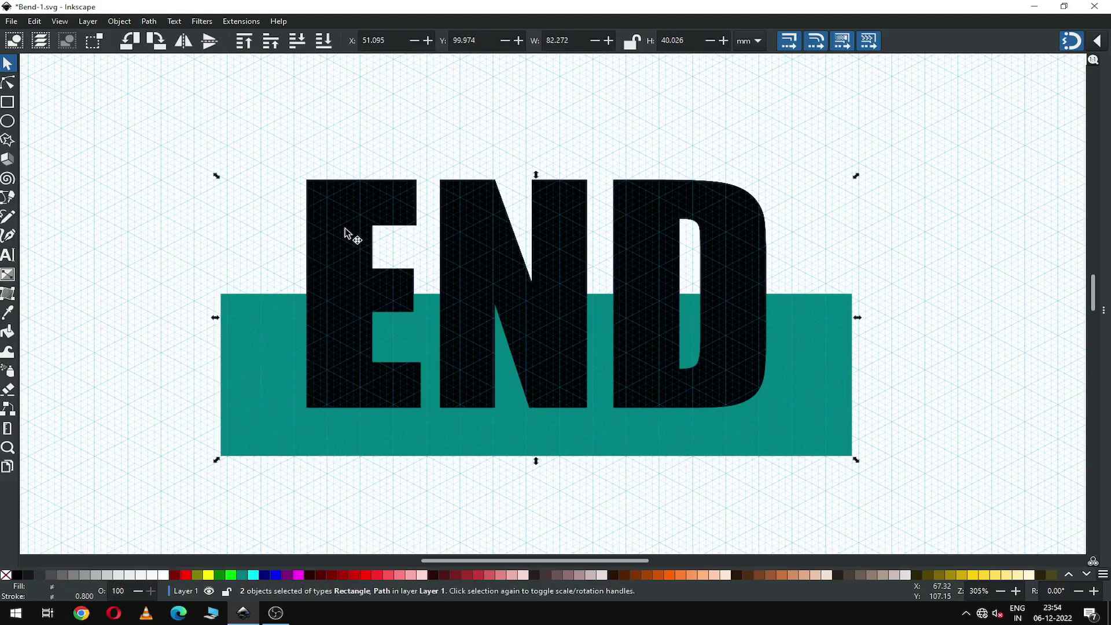
left_click(145, 22)
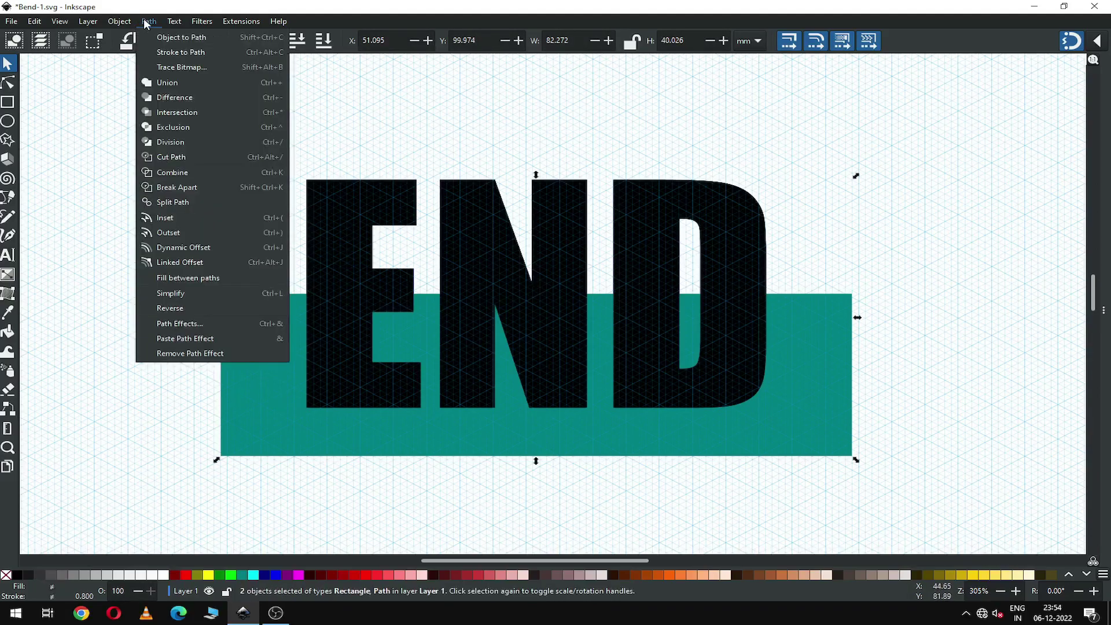
left_click(175, 114)
key("Escape")
key("ctrl+s")
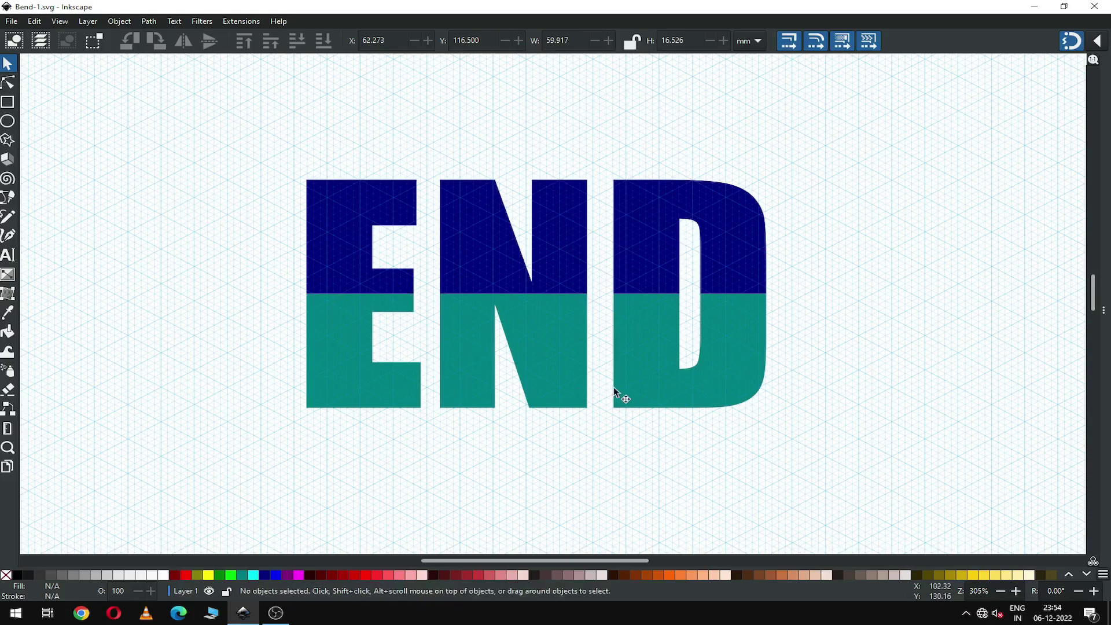
Duplicate both halves of the END lettering and move the copy down and right to X 139.986, Y 114.461 mm
key("minus")
key("minus")
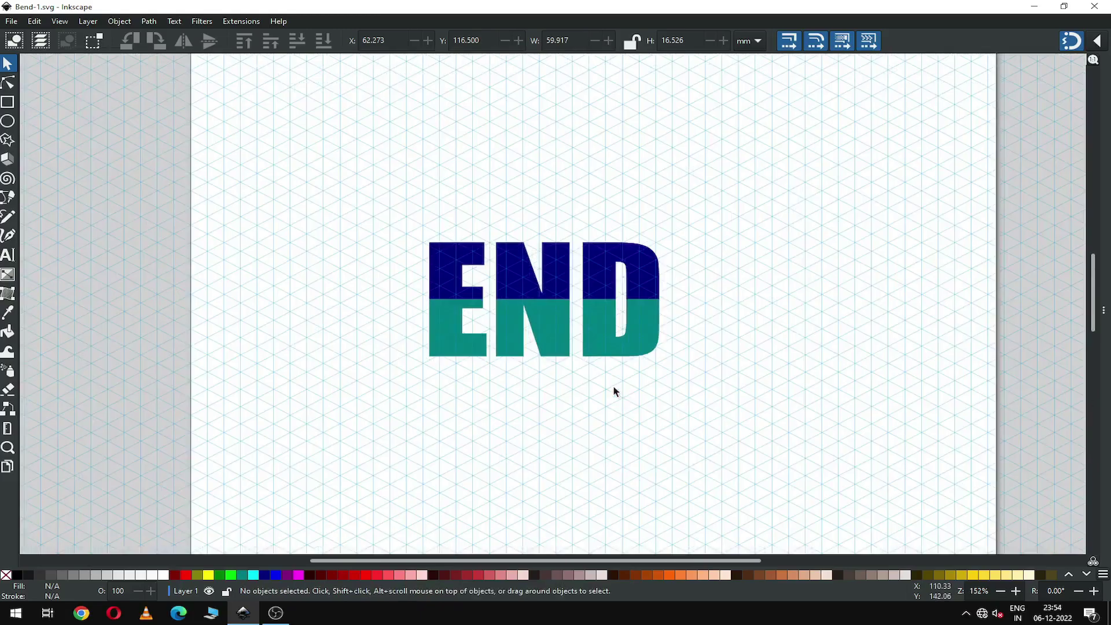
left_click_drag(365, 205, 743, 404)
right_click(600, 325)
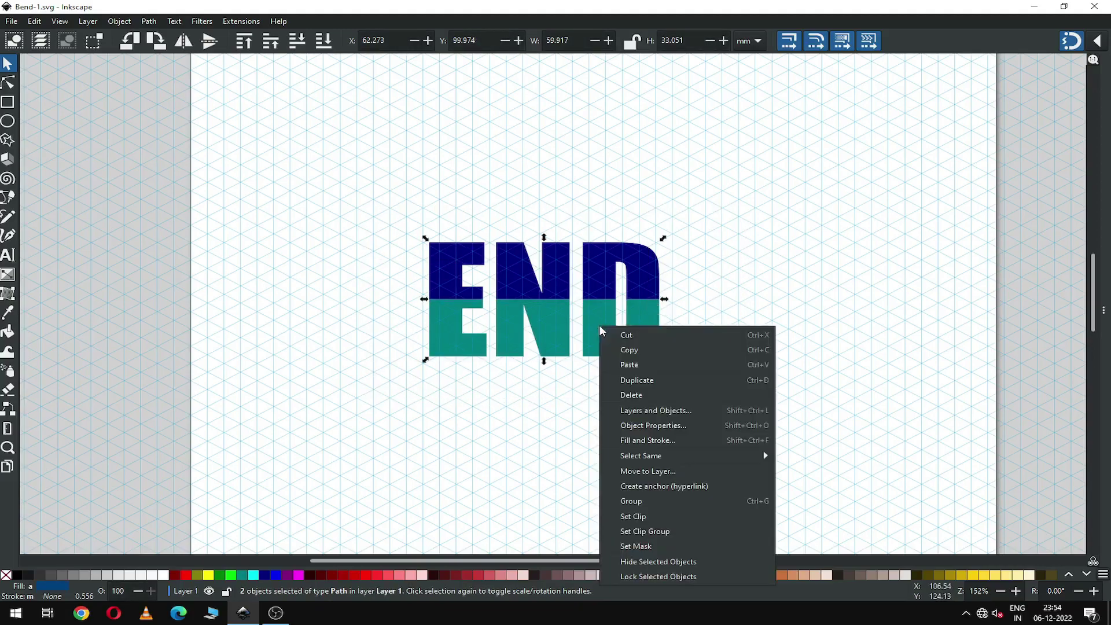
left_click(633, 380)
left_click_drag(546, 330, 811, 371)
left_click(677, 240)
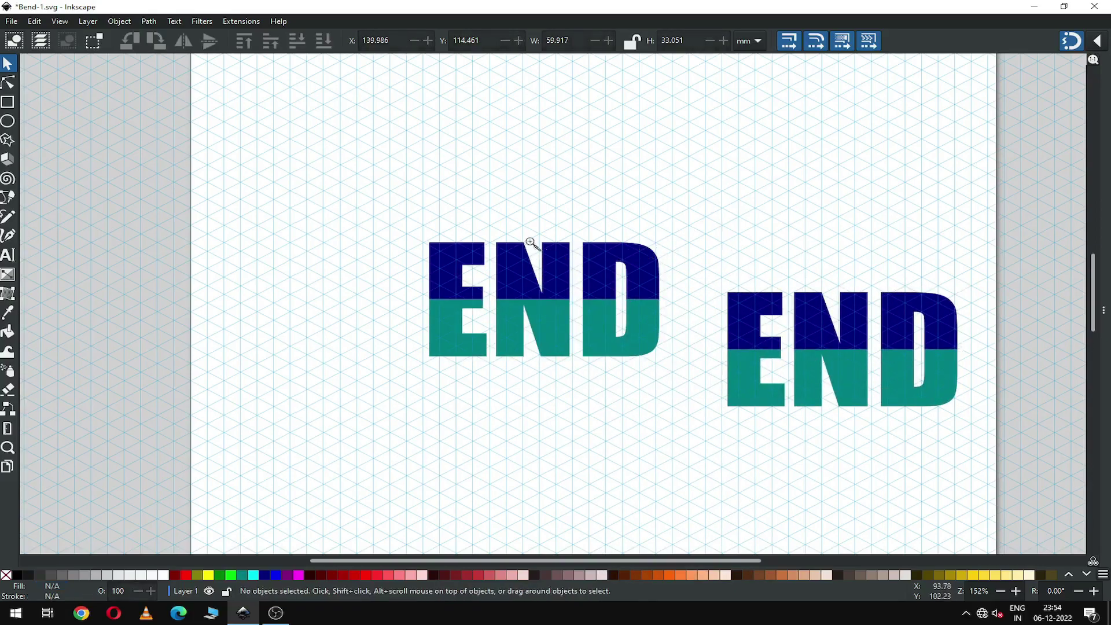
Add a Perspective/Envelope path effect to the blue upper half of the original END lettering
key("z")
left_click_drag(392, 179, 814, 427)
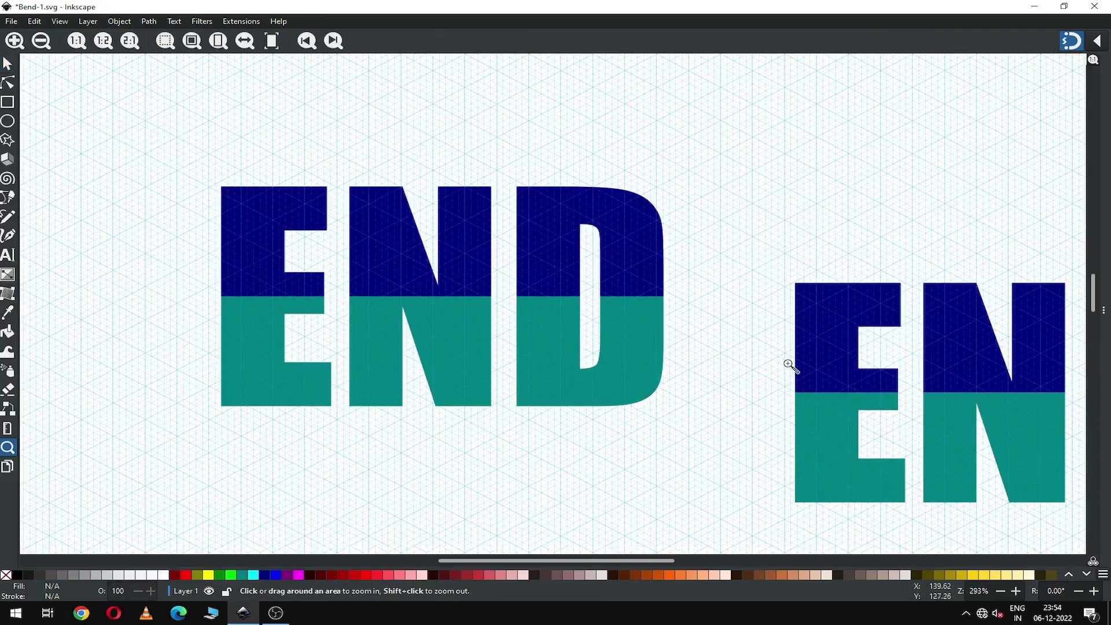
left_click(8, 64)
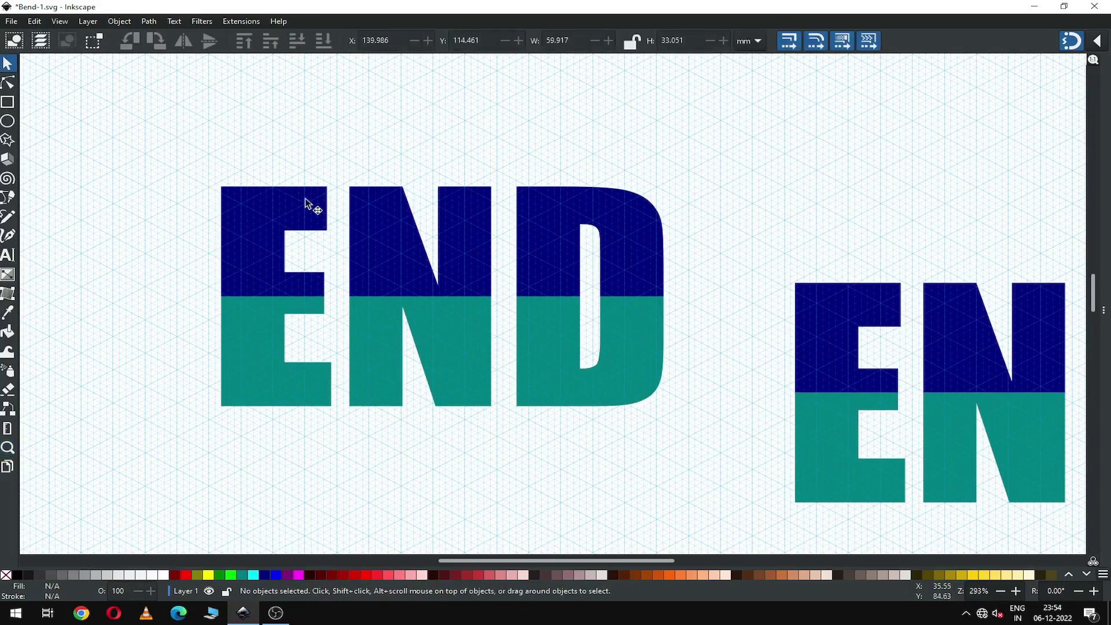
left_click(409, 264)
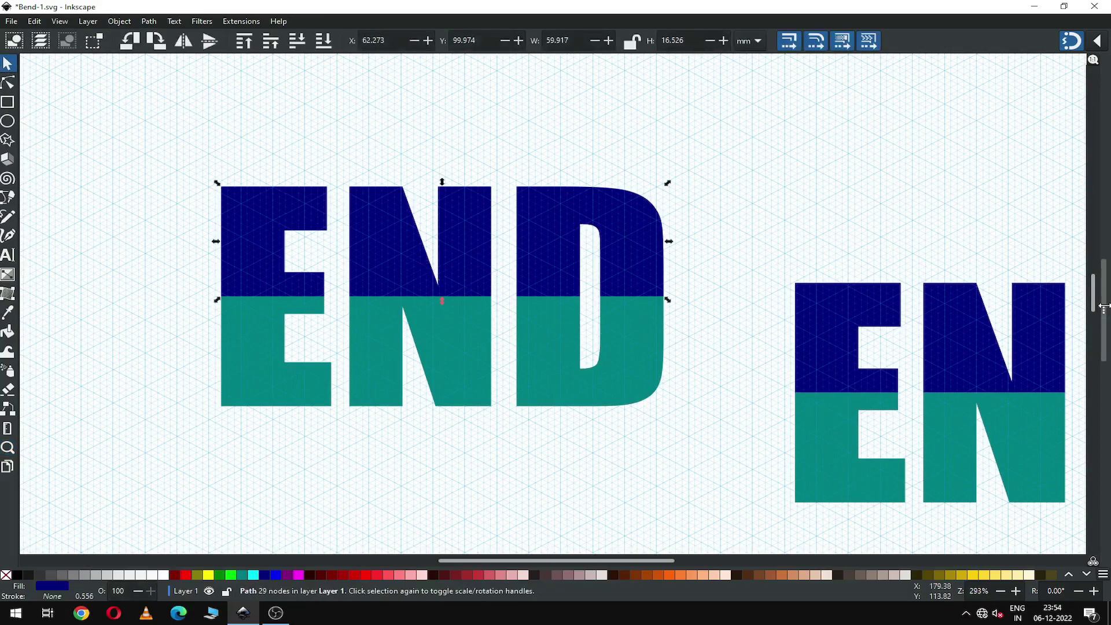
key("ctrl+shift+a")
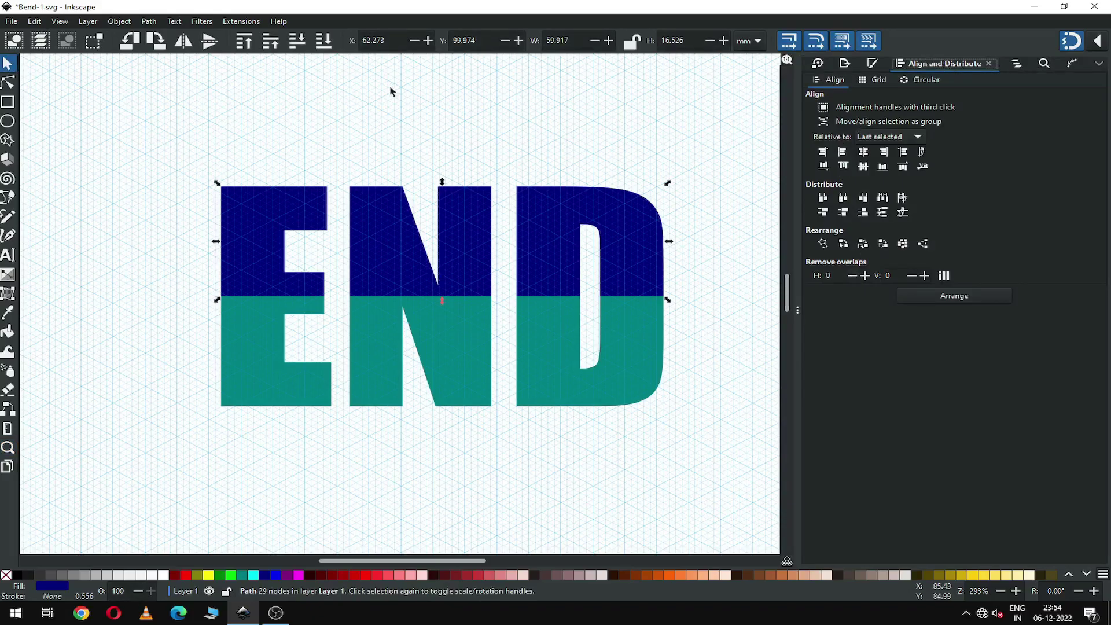
left_click(148, 22)
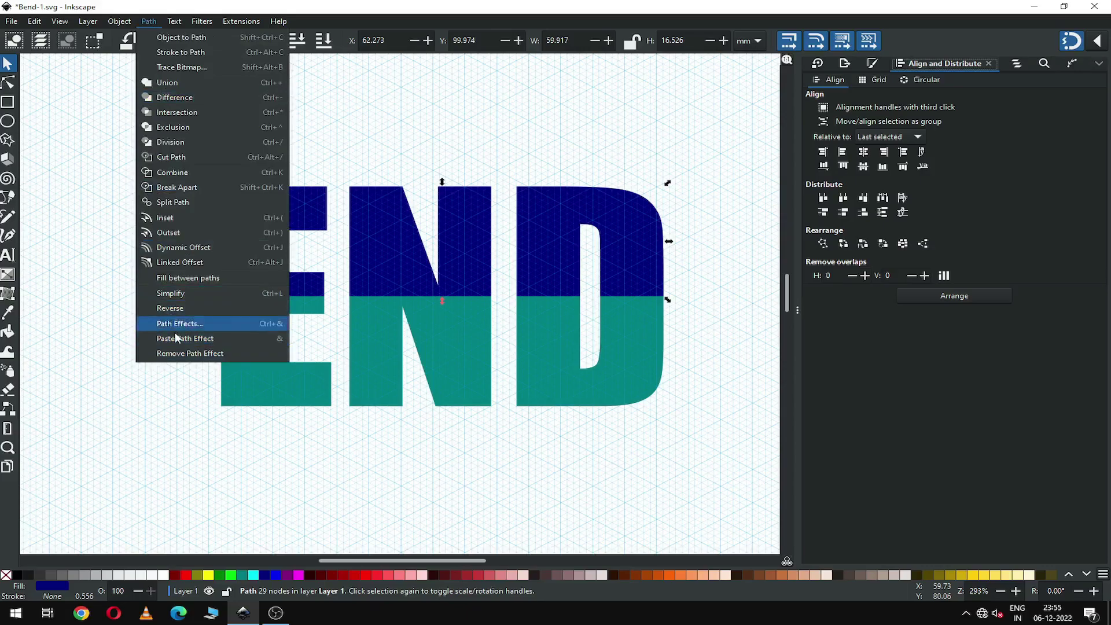
left_click(197, 329)
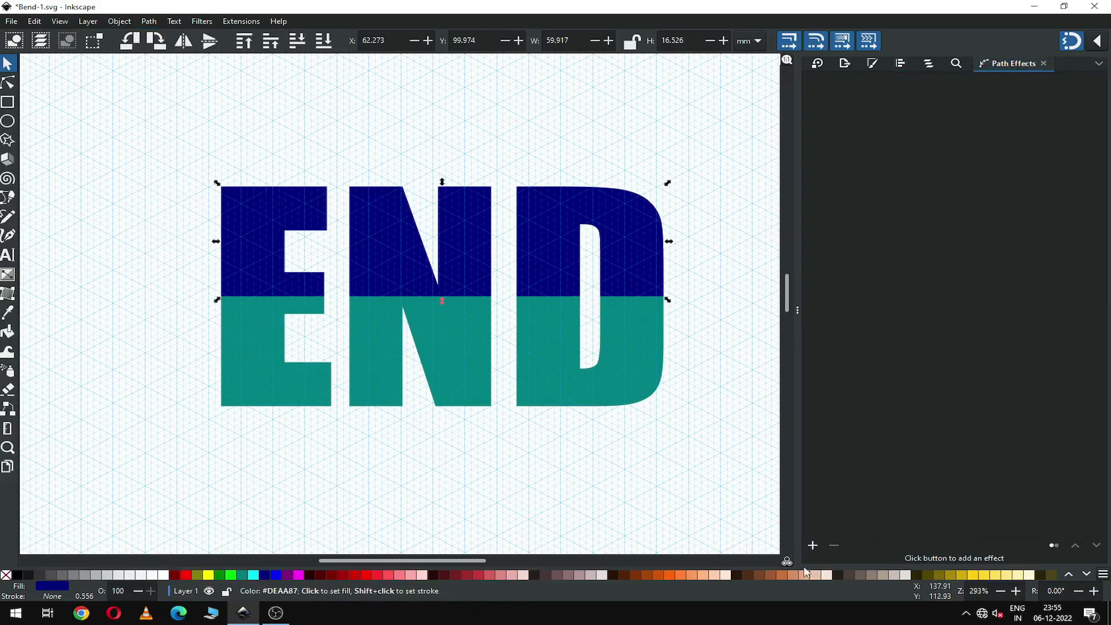
left_click(813, 546)
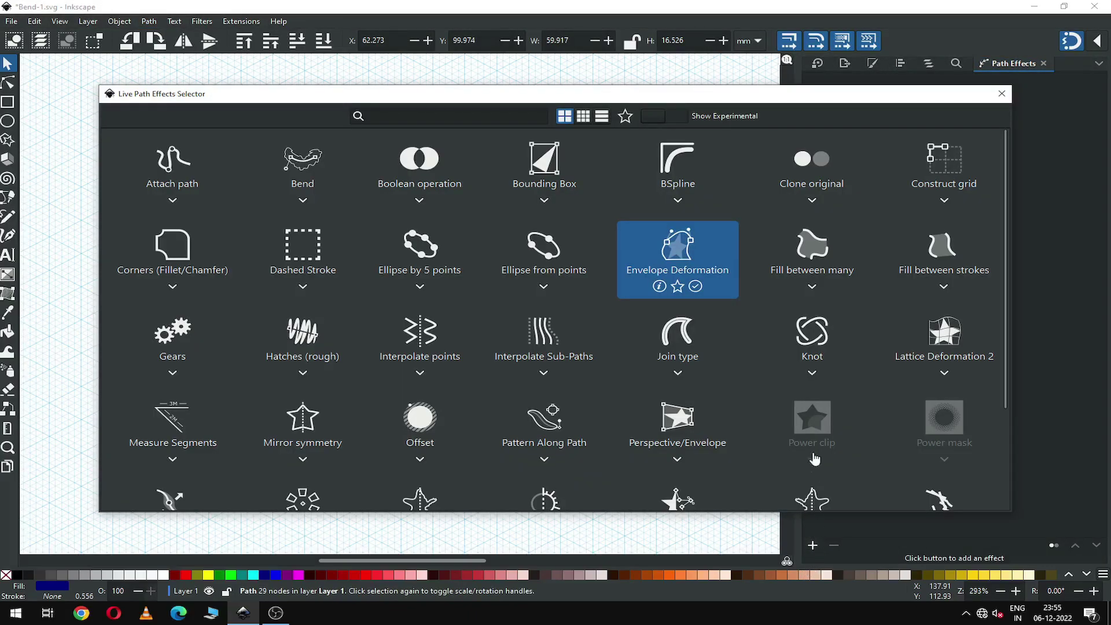
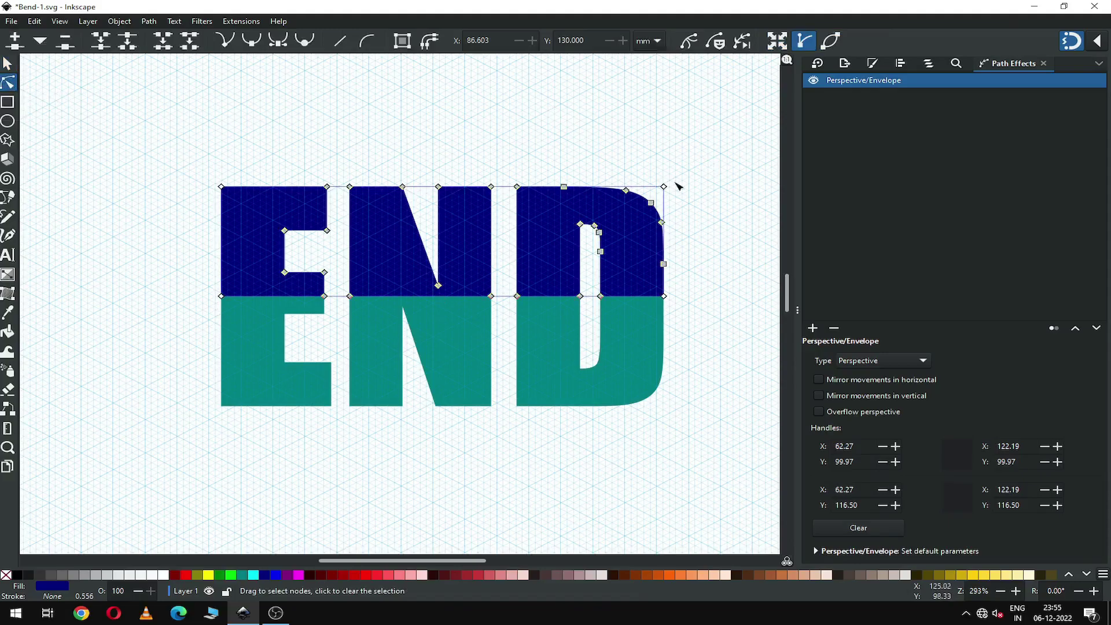
Skew the blue half into an isometric top face, snapping envelope corners to (112.58, 90), (125.57, 97.5) and (90.93, 117.5), with its leftmost corner at X 77.94
left_click_drag(664, 187, 595, 123)
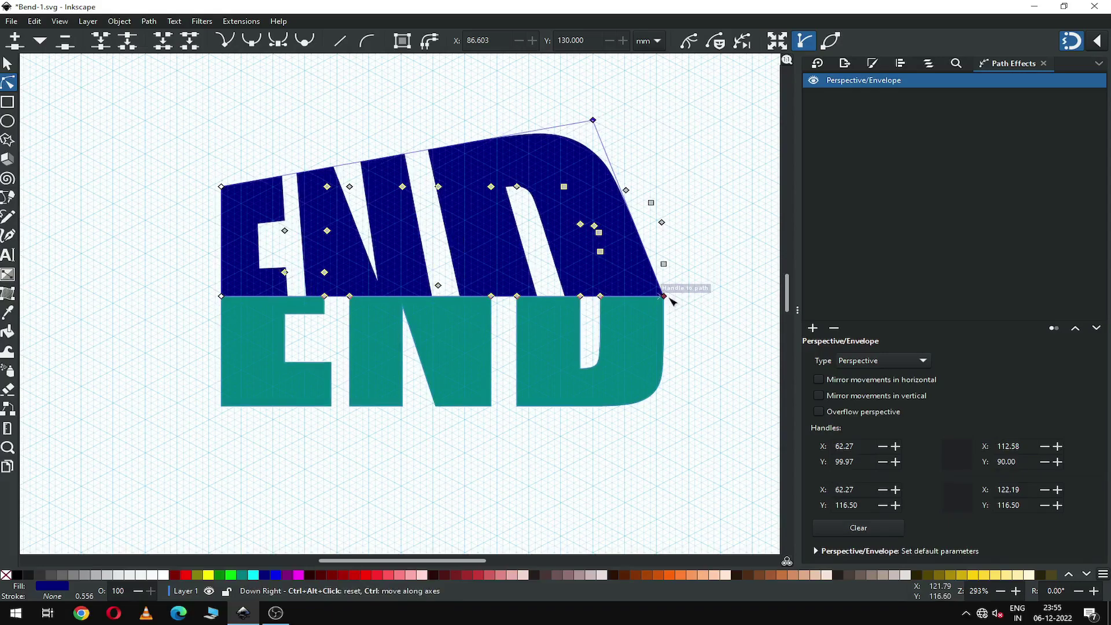
left_click_drag(666, 296, 695, 176)
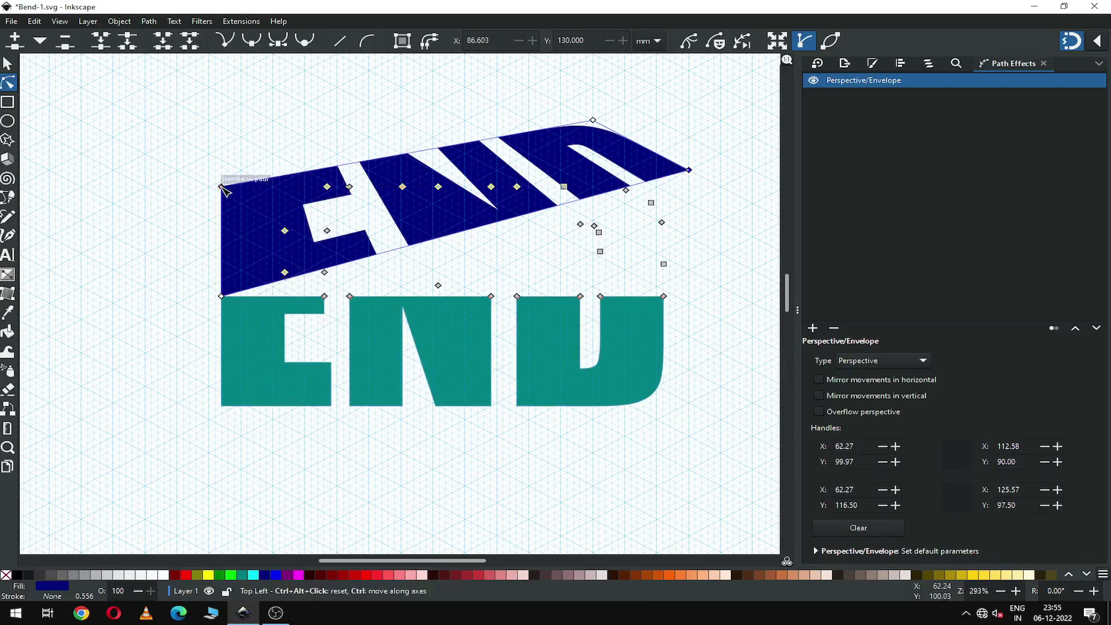
left_click_drag(226, 193, 305, 236)
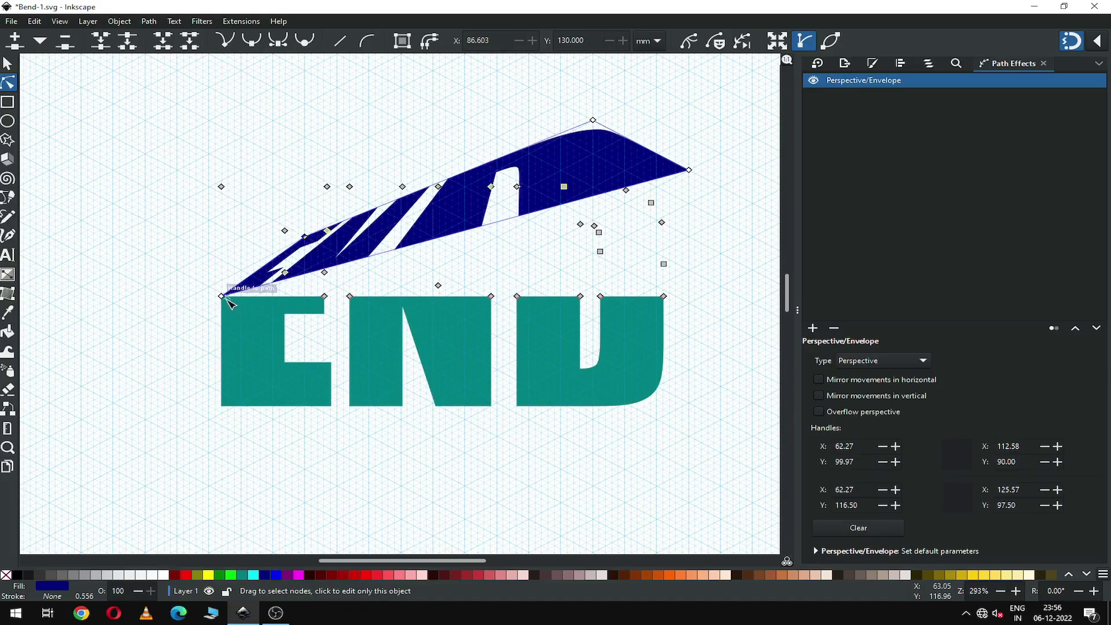
left_click_drag(228, 298, 435, 307)
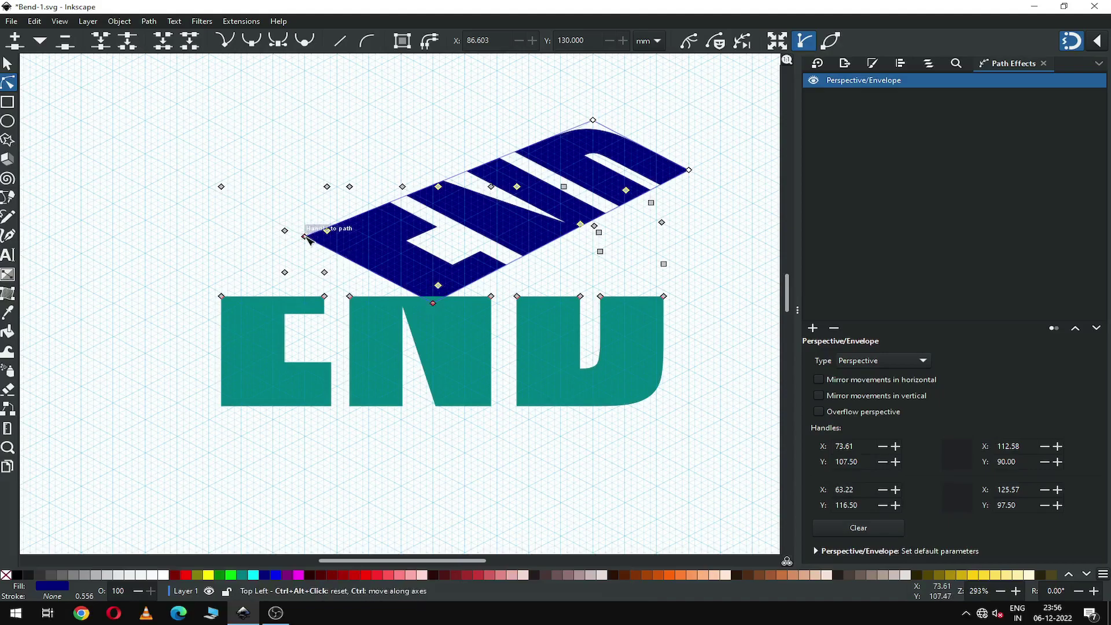
left_click_drag(304, 236, 341, 256)
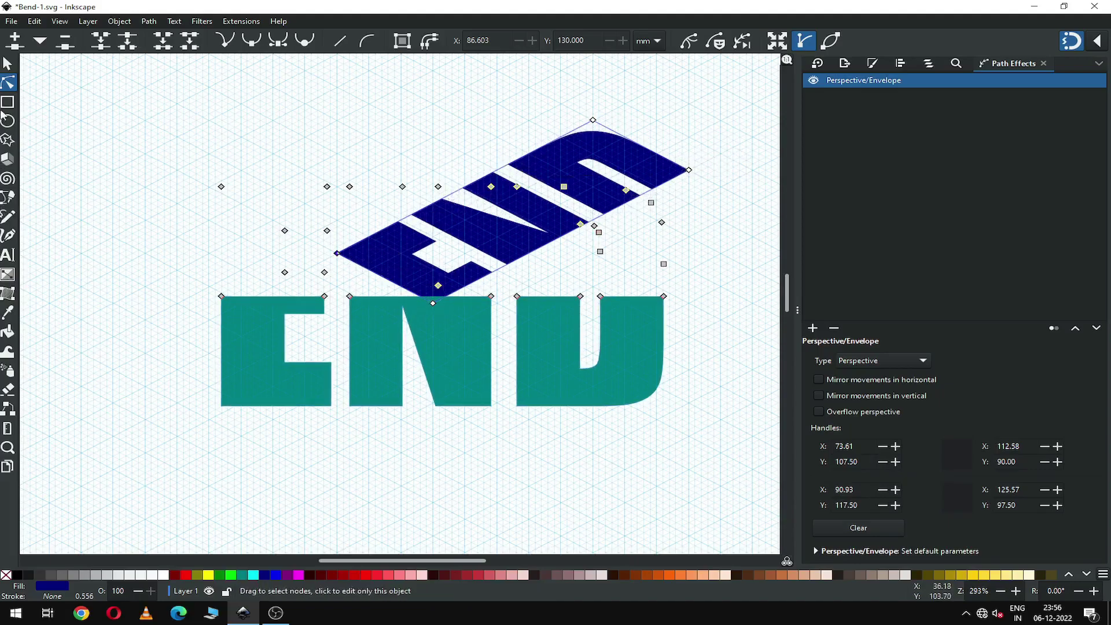
left_click(9, 65)
left_click(124, 148)
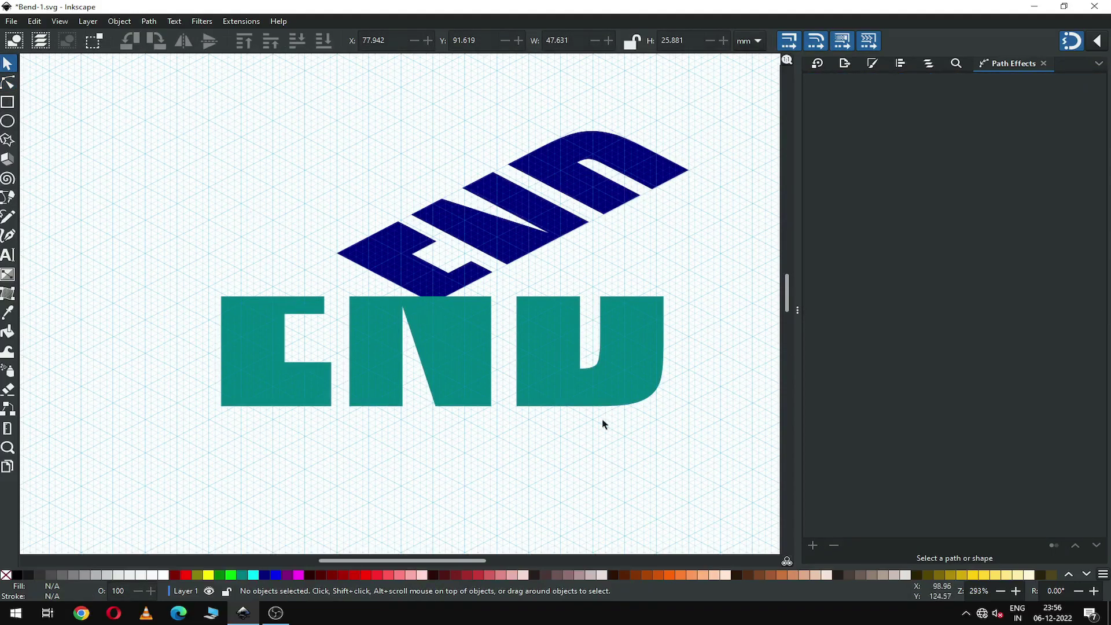
Move the teal lower half clear of the blue face, to X 66.574, Y 120.064 mm
left_click_drag(470, 563, 487, 561)
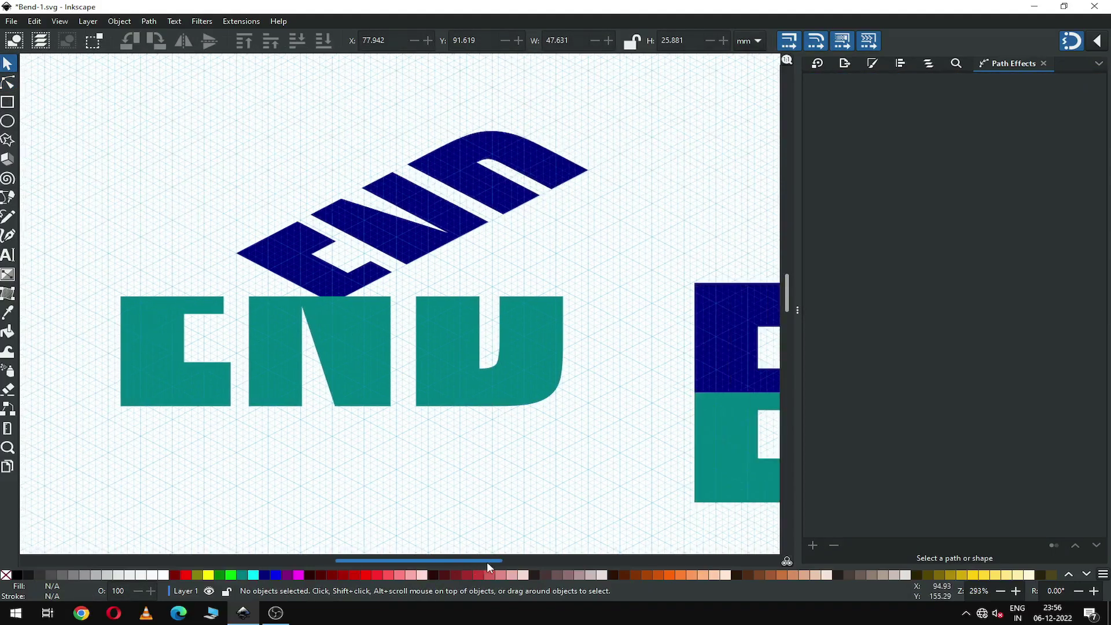
left_click(447, 352)
left_click_drag(450, 338, 480, 364)
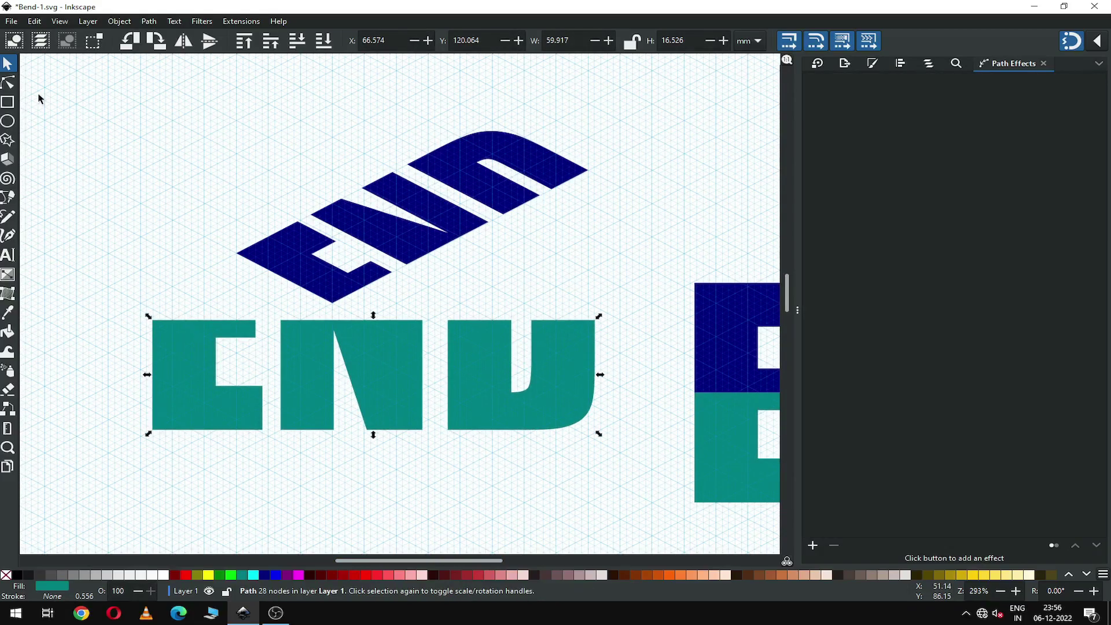
Apply a Perspective/Envelope path effect to the teal lower half
left_click(9, 84)
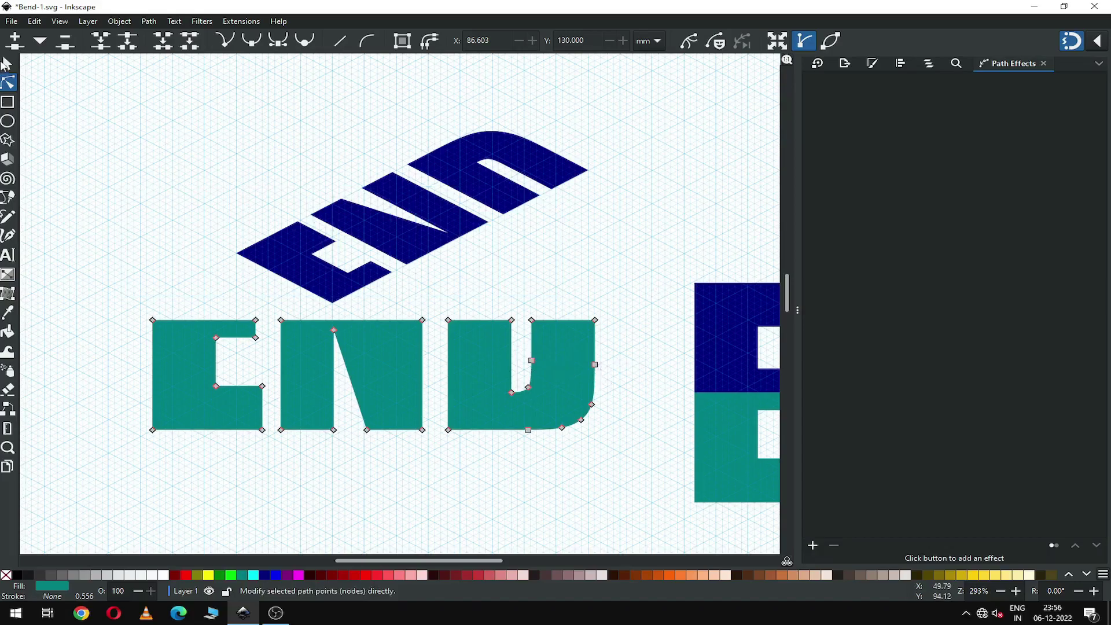
left_click(8, 65)
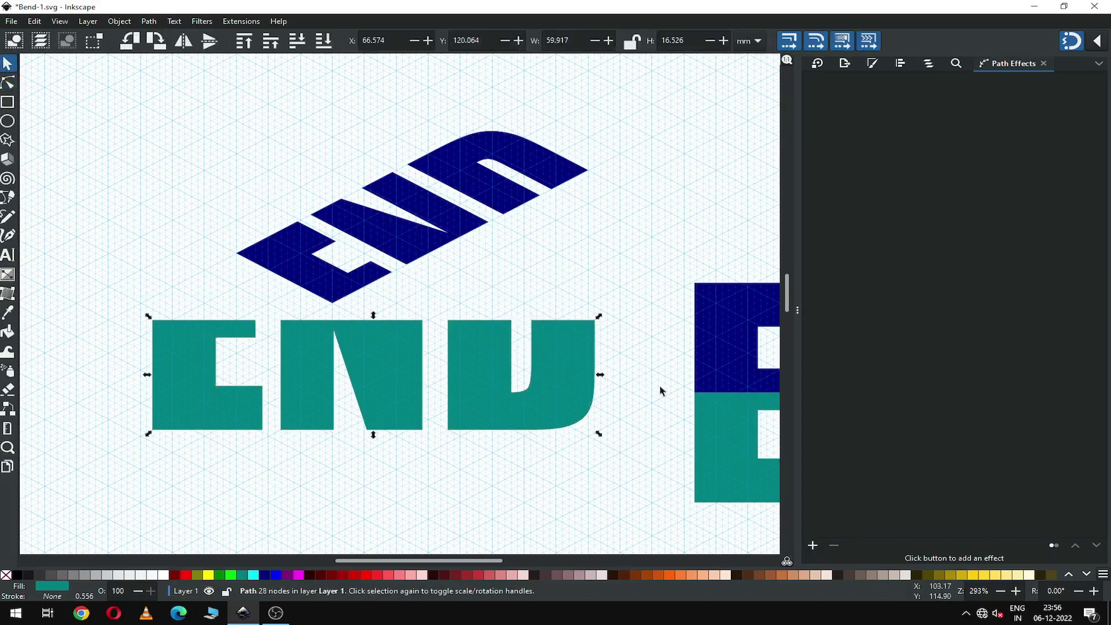
left_click(813, 547)
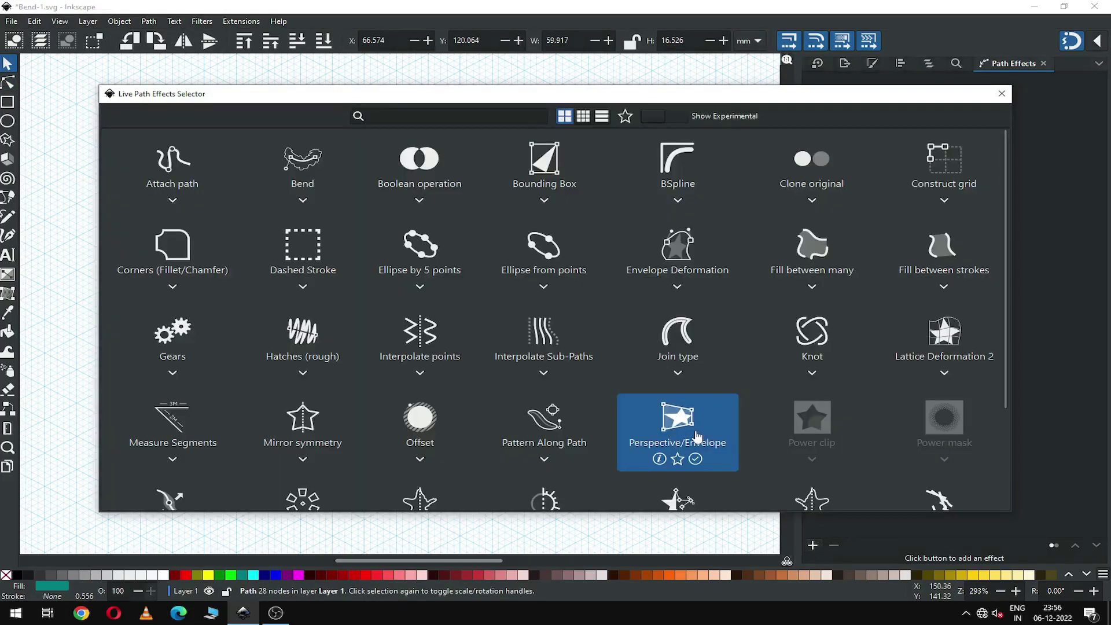
left_click(670, 441)
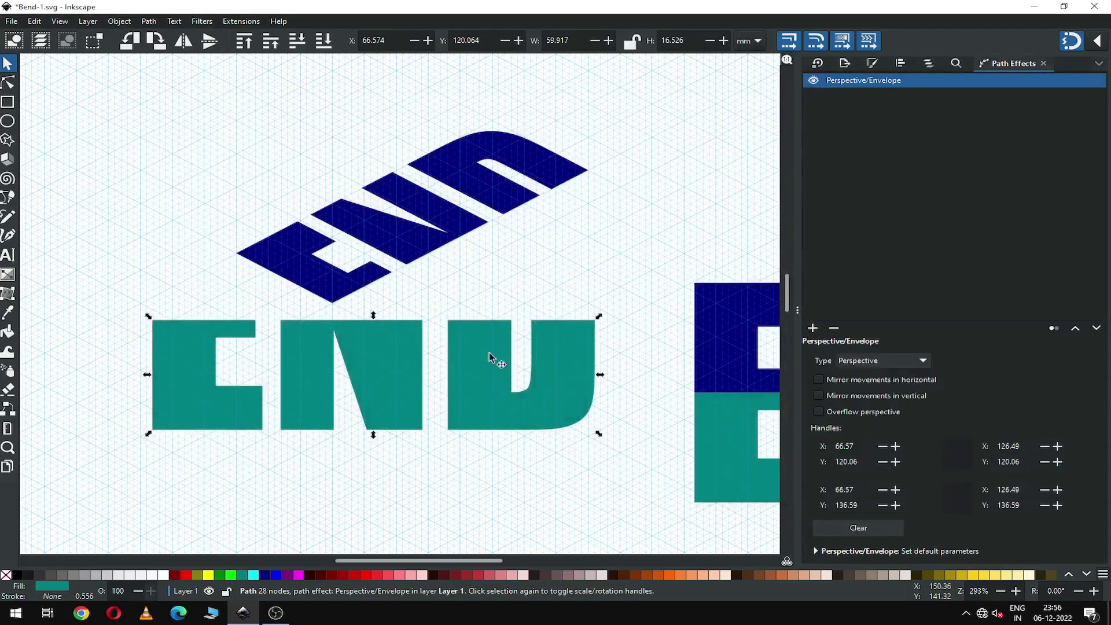
Fit the teal half as a vertical face under the blue one, upper envelope corners at (90.93, 117.5) and (125.57, 97.5), lower ones 15 mm beneath
left_click(9, 84)
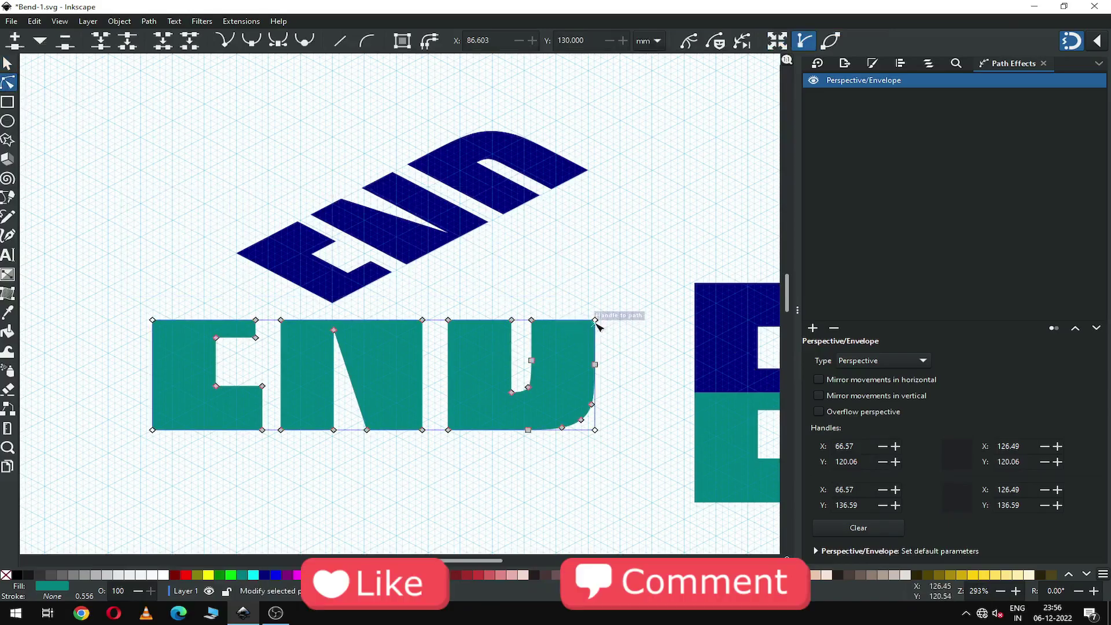
left_click_drag(596, 321, 589, 171)
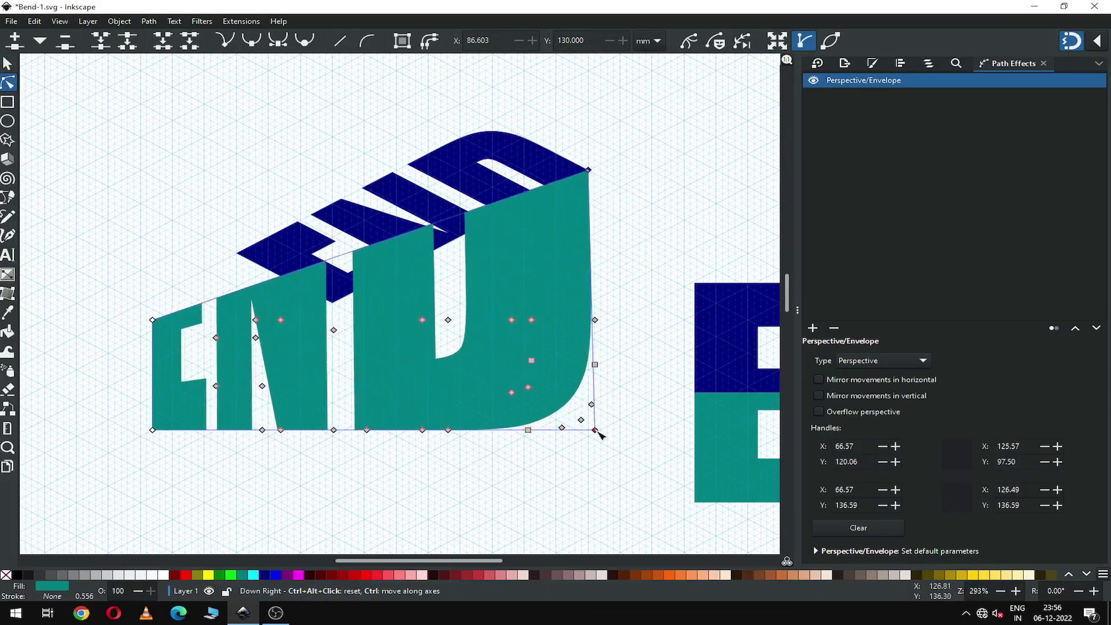
left_click_drag(600, 434, 591, 271)
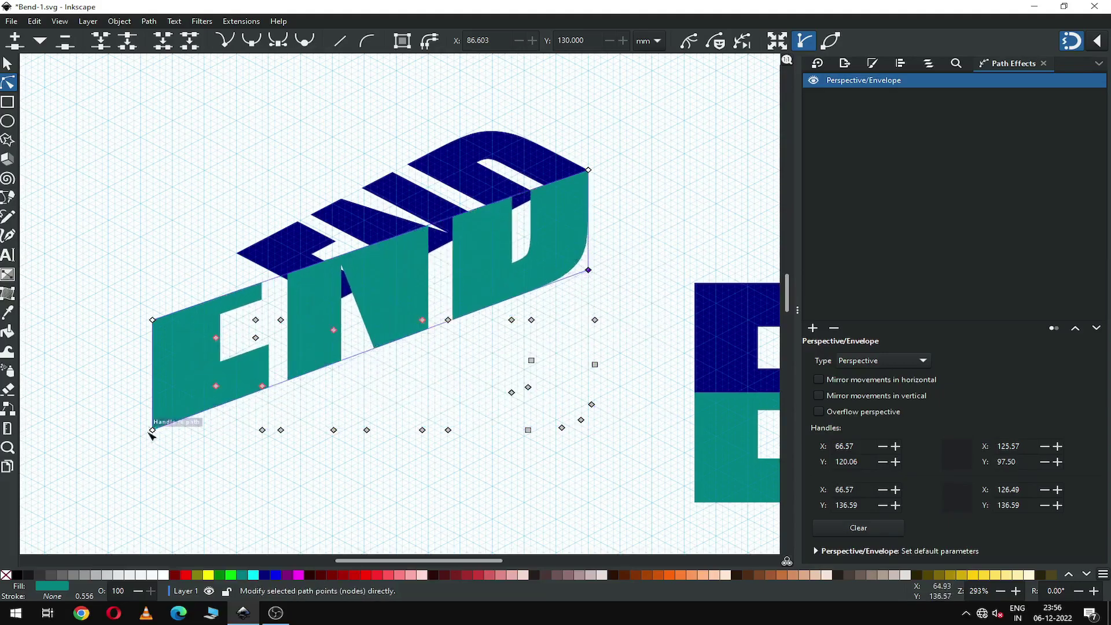
left_click_drag(153, 430, 336, 375)
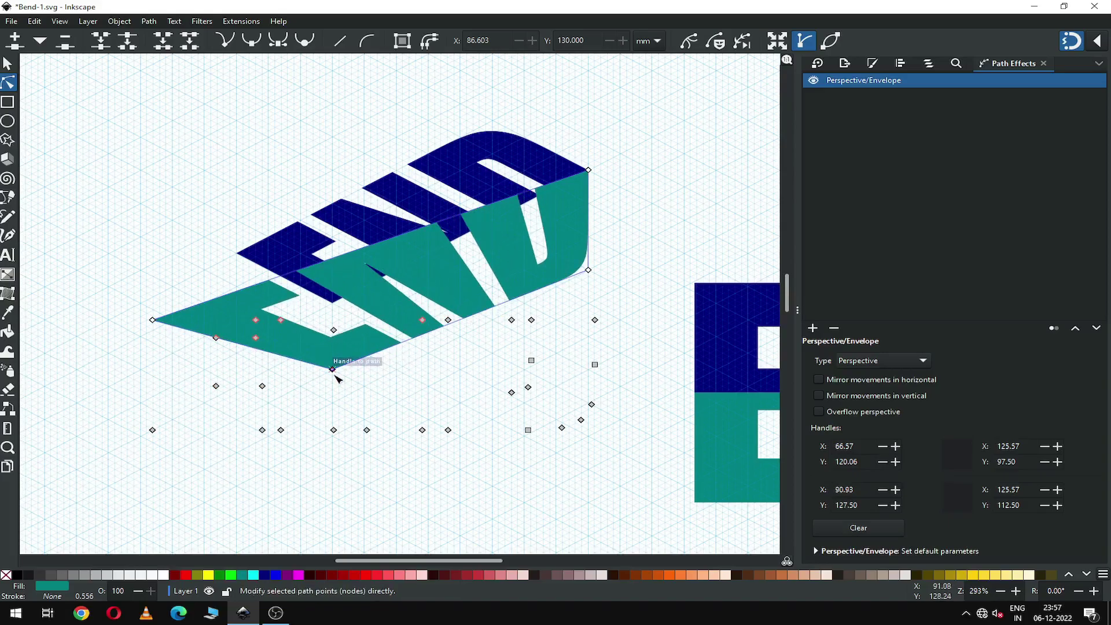
left_click_drag(153, 320, 336, 305)
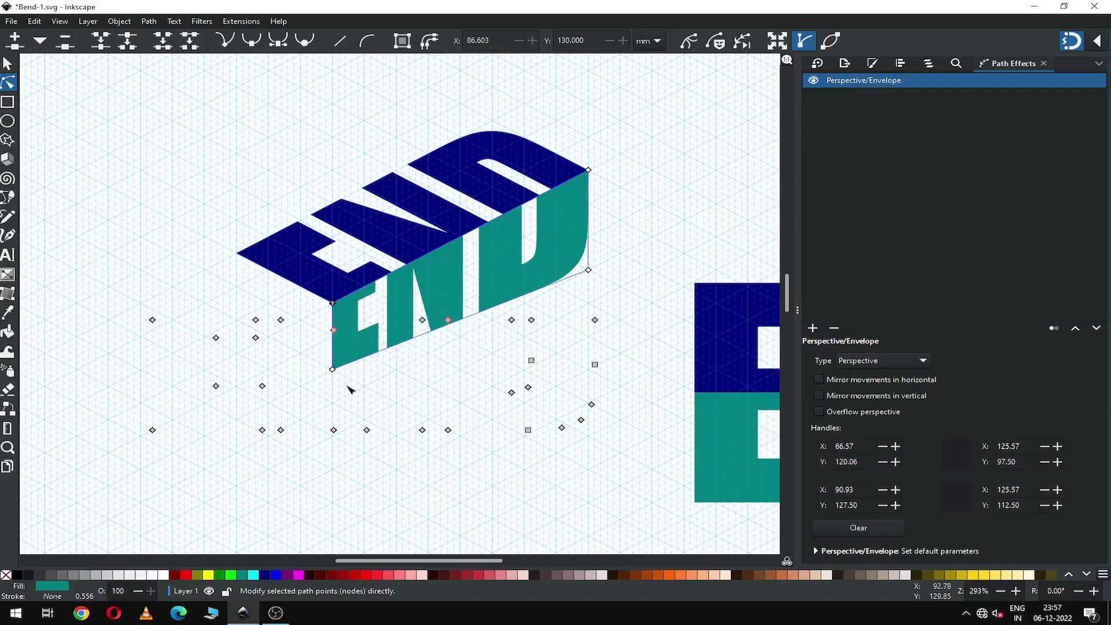
left_click_drag(334, 370, 336, 409)
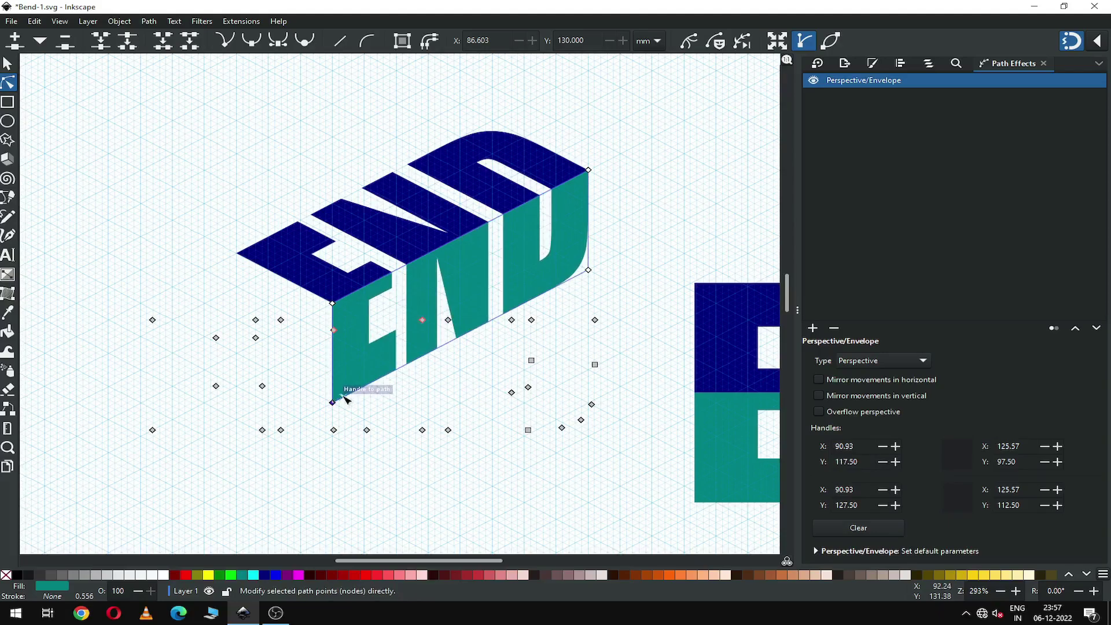
key("s")
key("Escape")
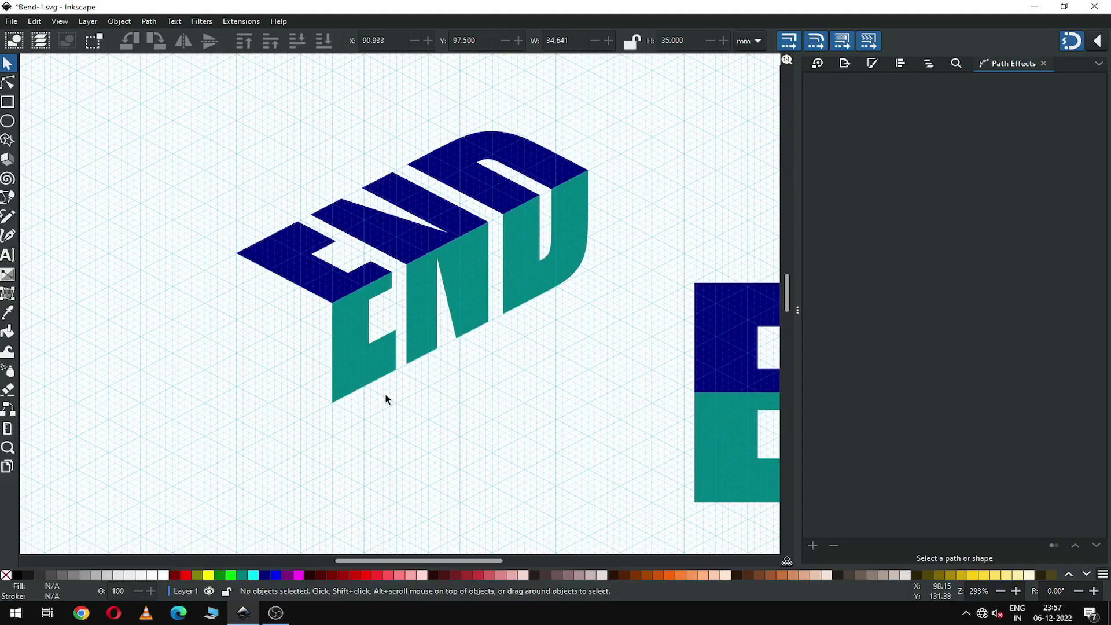
Recolor the flat END copy, filling its upper half dark grey and its lower half purple
key("minus")
key("minus")
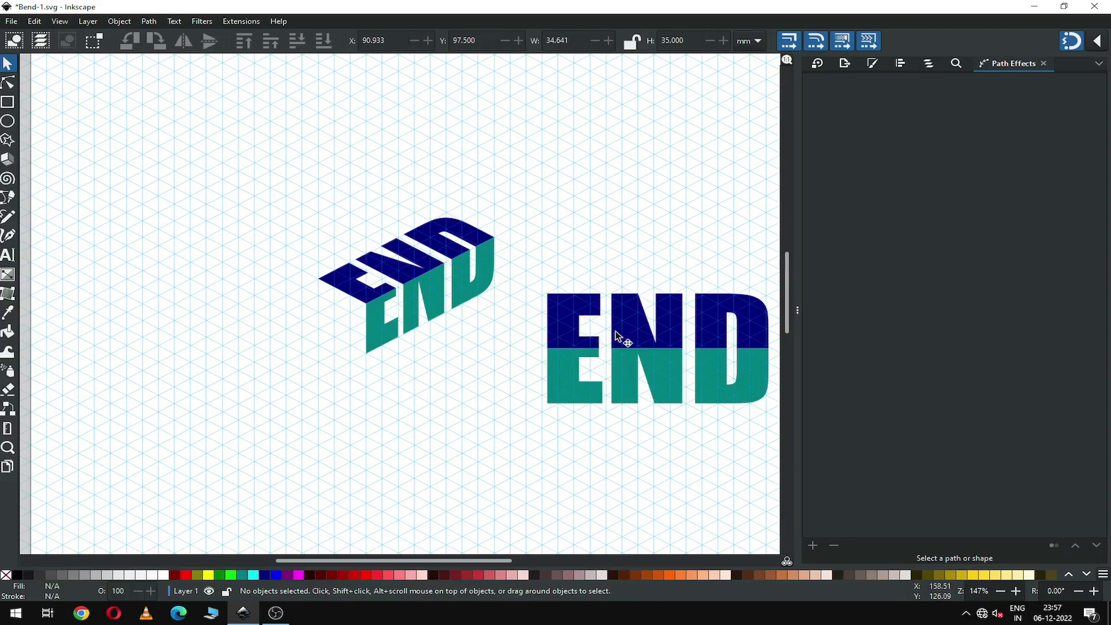
left_click(635, 340)
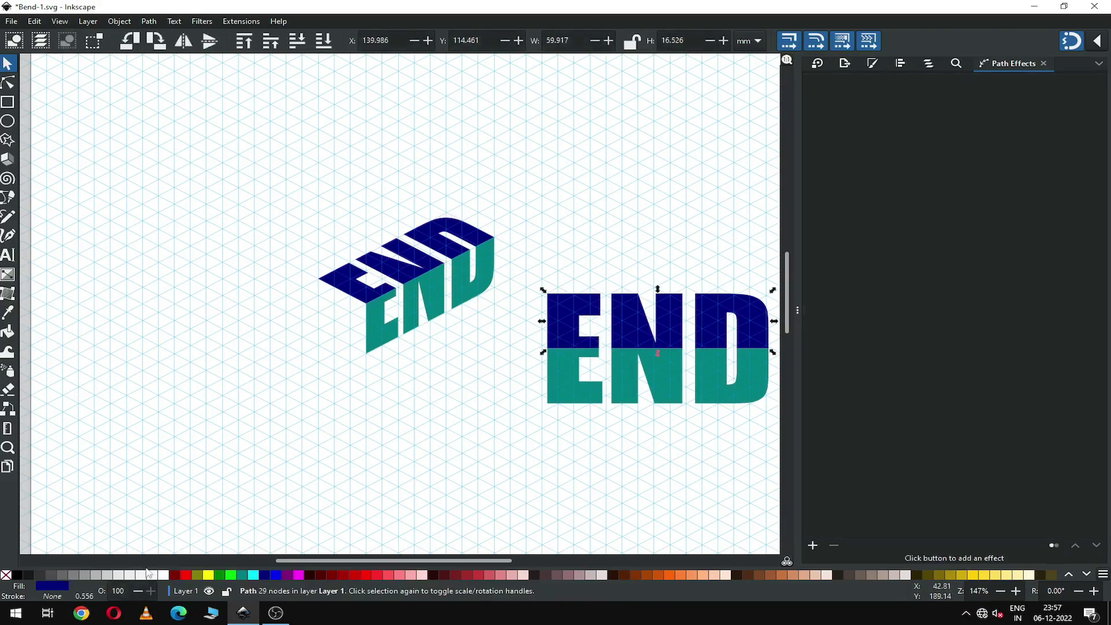
left_click(56, 575)
left_click(632, 396)
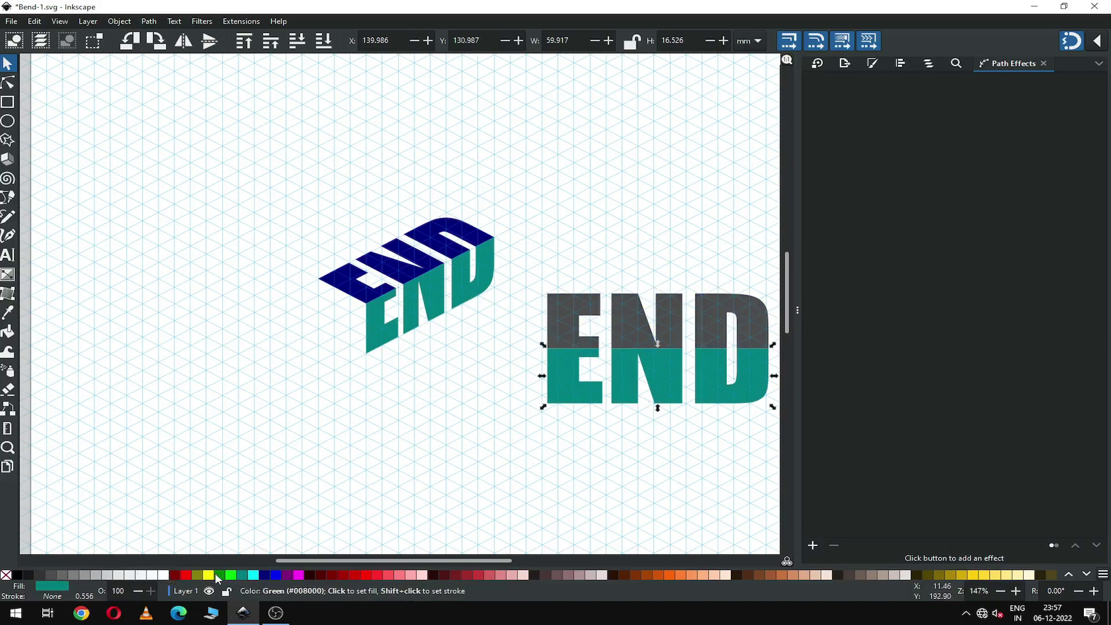
left_click(284, 575)
Move both halves of the flat END copy to X 77.942, Y 111.737 mm and send them behind the bent lettering
left_click(564, 317, "shift")
left_click_drag(564, 317, 324, 316)
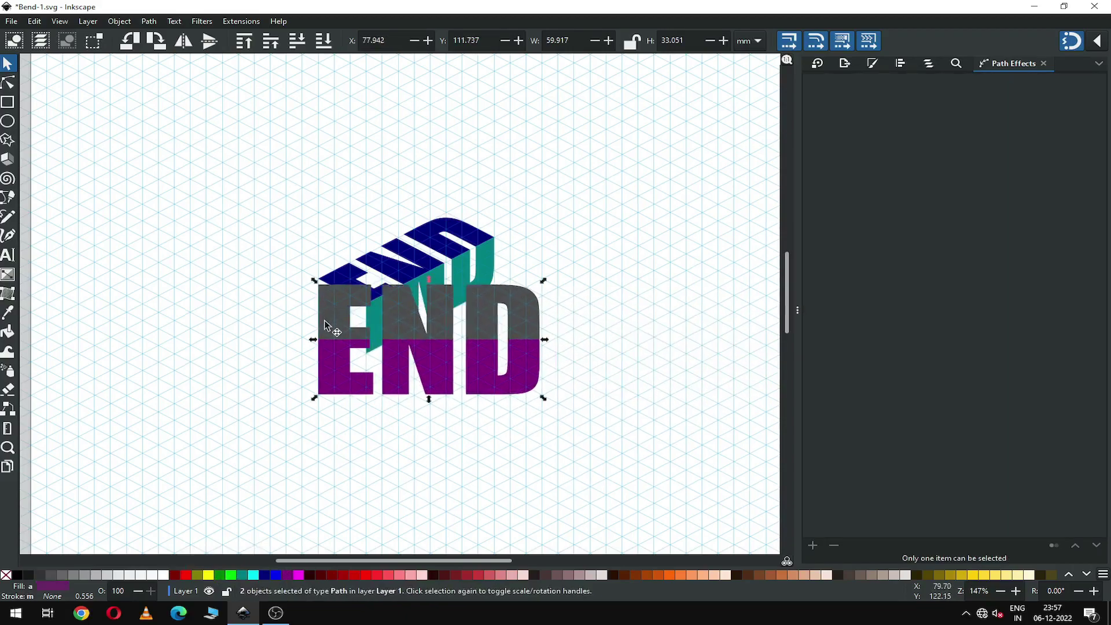
left_click(132, 22)
left_click(148, 286)
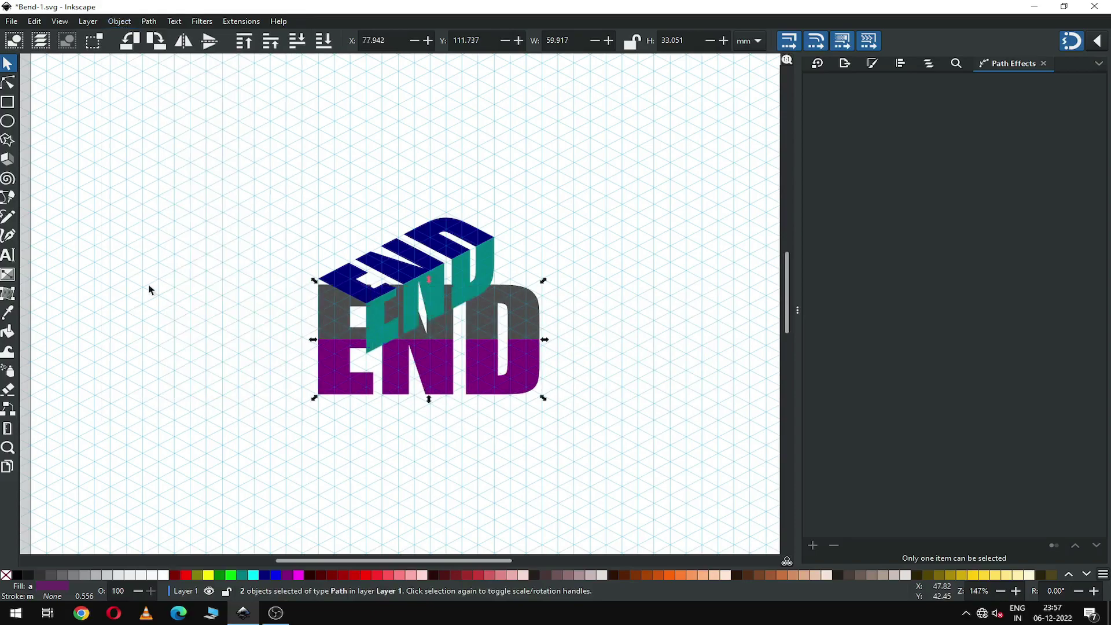
Move both halves of the flat END copy to X 76.030, Y 117.756 mm
left_click_drag(387, 382, 442, 387)
key("Escape")
key("z")
left_click_drag(280, 203, 599, 439)
left_click(9, 63)
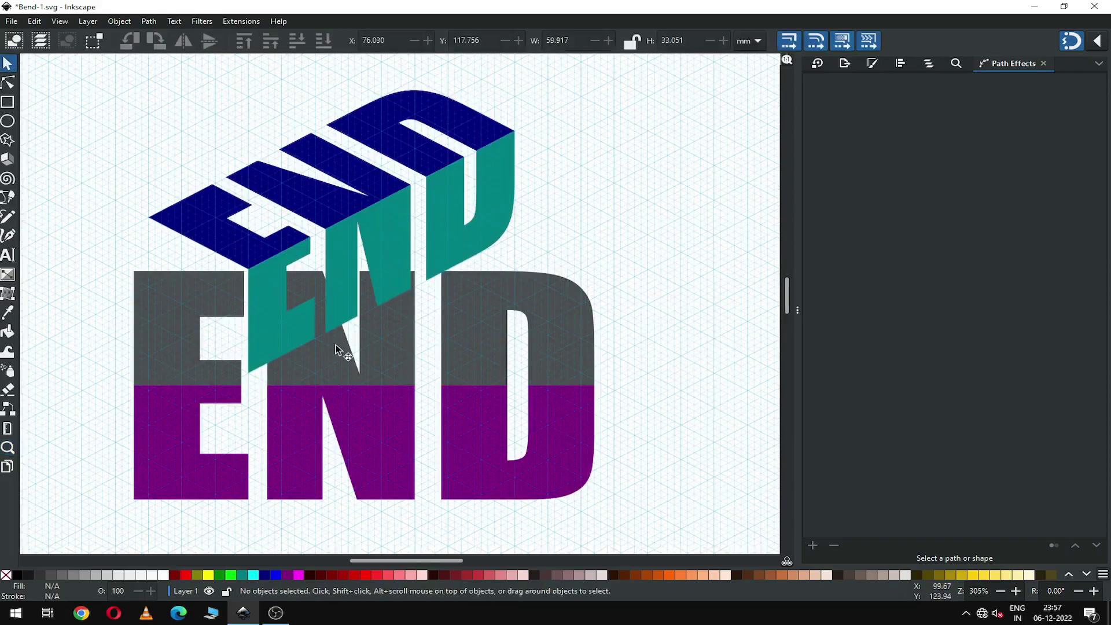
Apply a Perspective/Envelope path effect to the dark grey upper half of the flat END copy
left_click(369, 352)
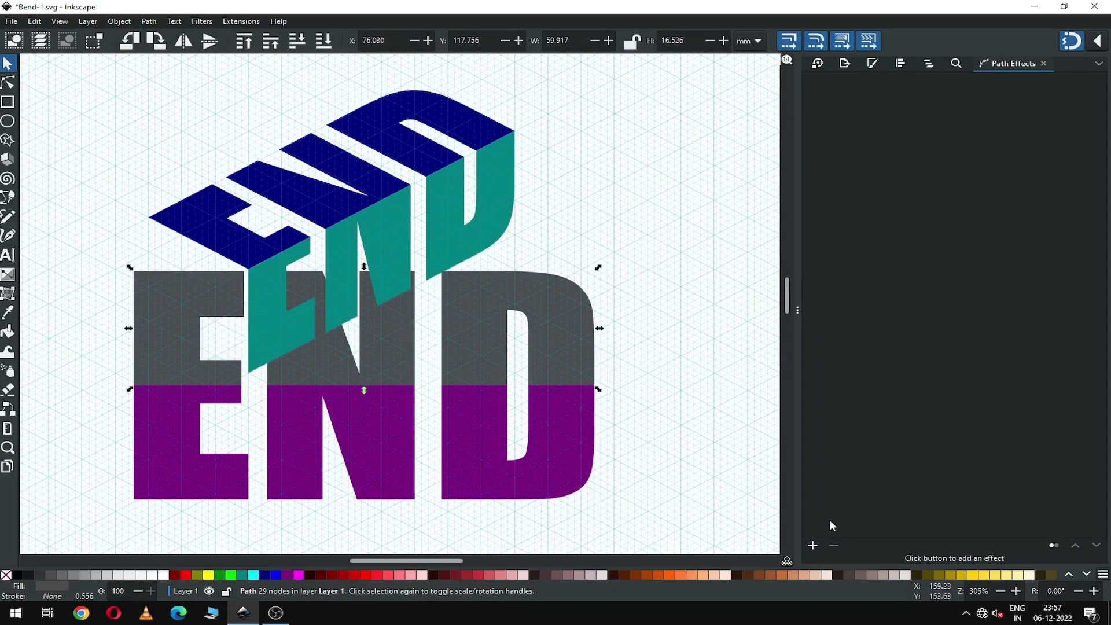
left_click(812, 547)
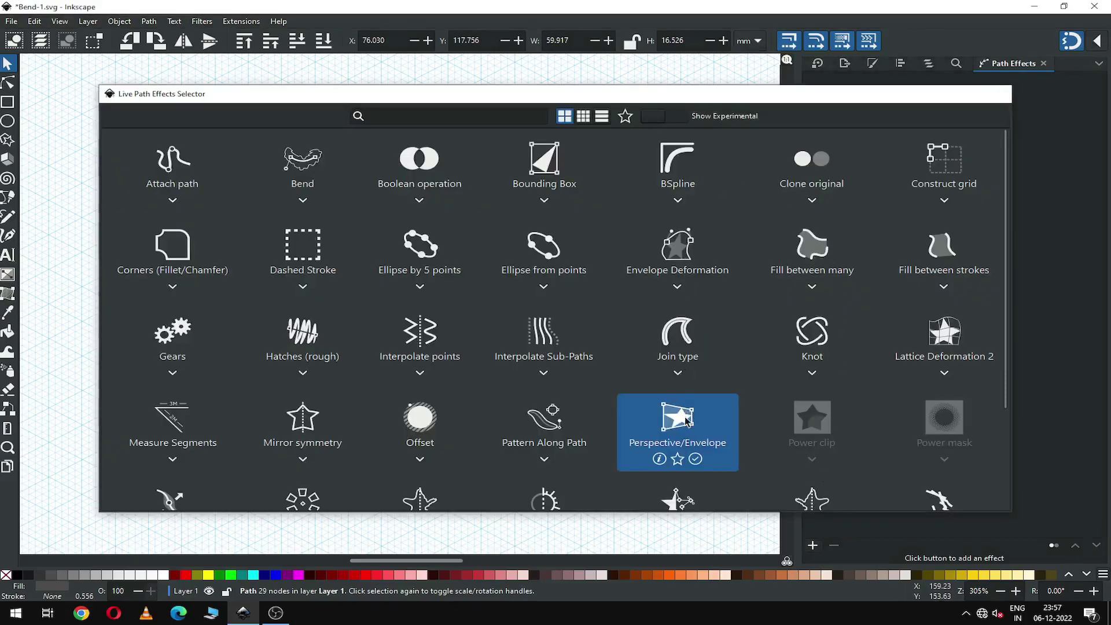
key("Escape")
left_click(7, 83)
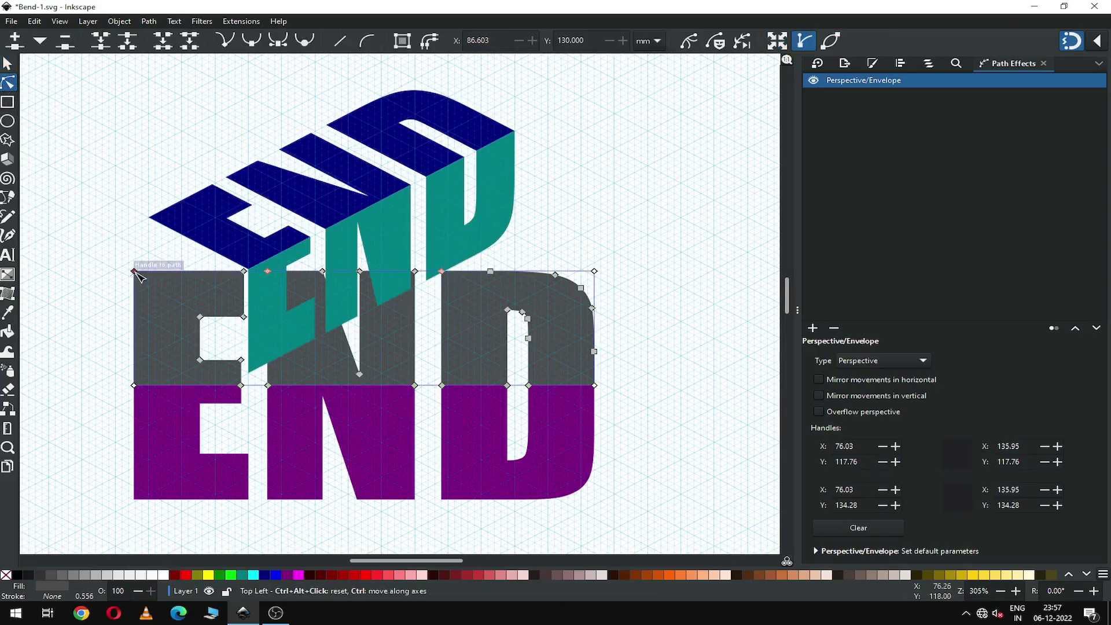
Fit the dark grey half as the rear vertical face, upper envelope corners at (77.94, 110) and (112.58, 90), lower ones 15 mm beneath
left_click_drag(134, 271, 148, 217)
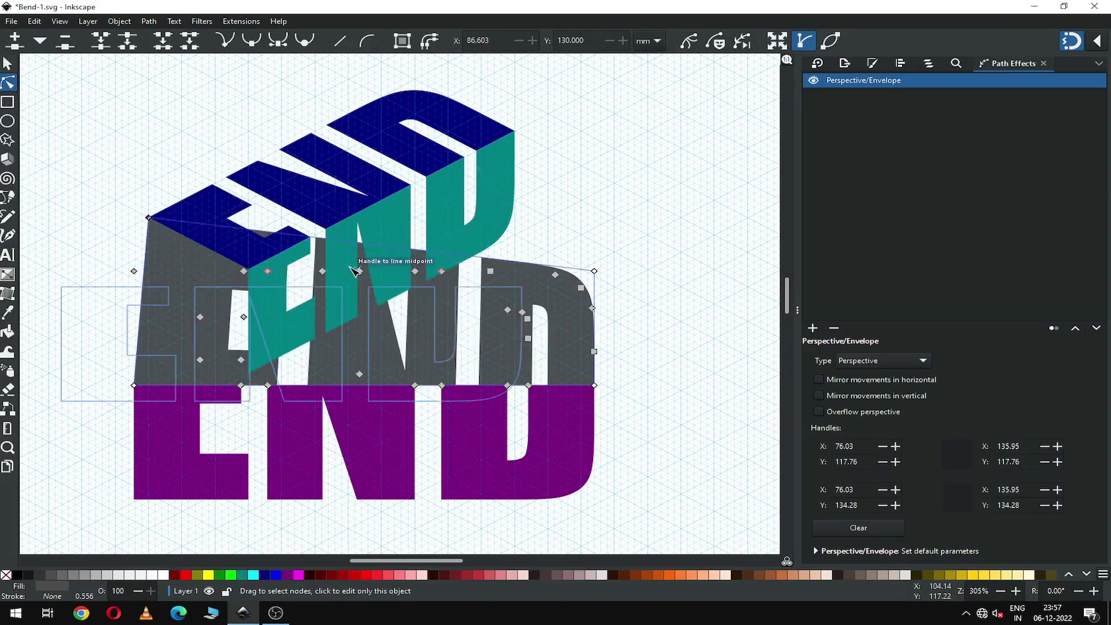
left_click_drag(599, 272, 418, 83)
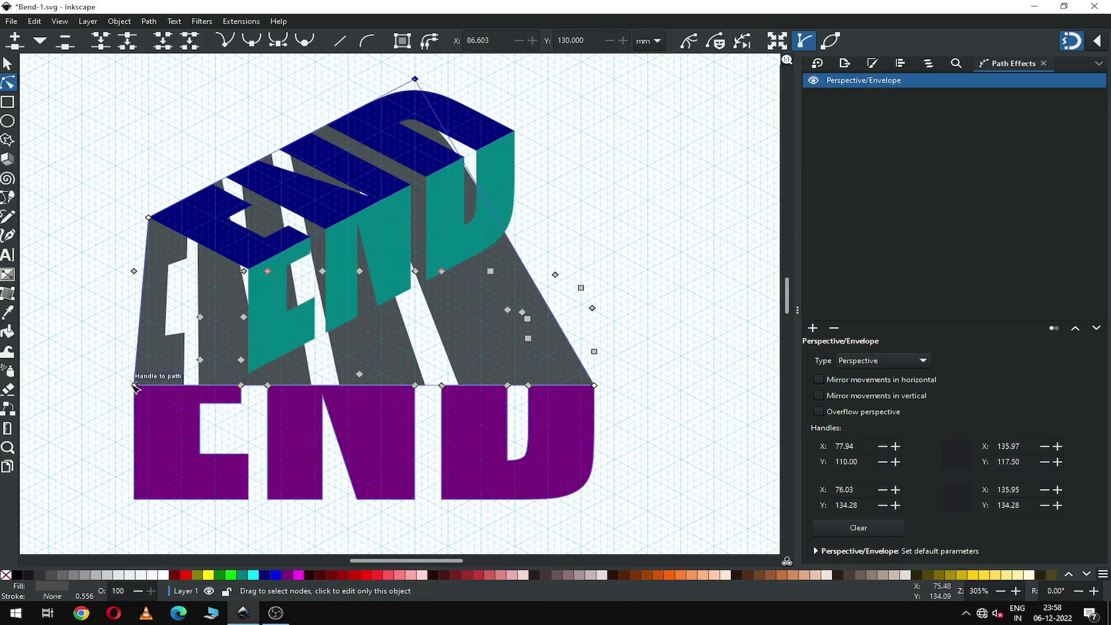
left_click_drag(136, 385, 148, 286)
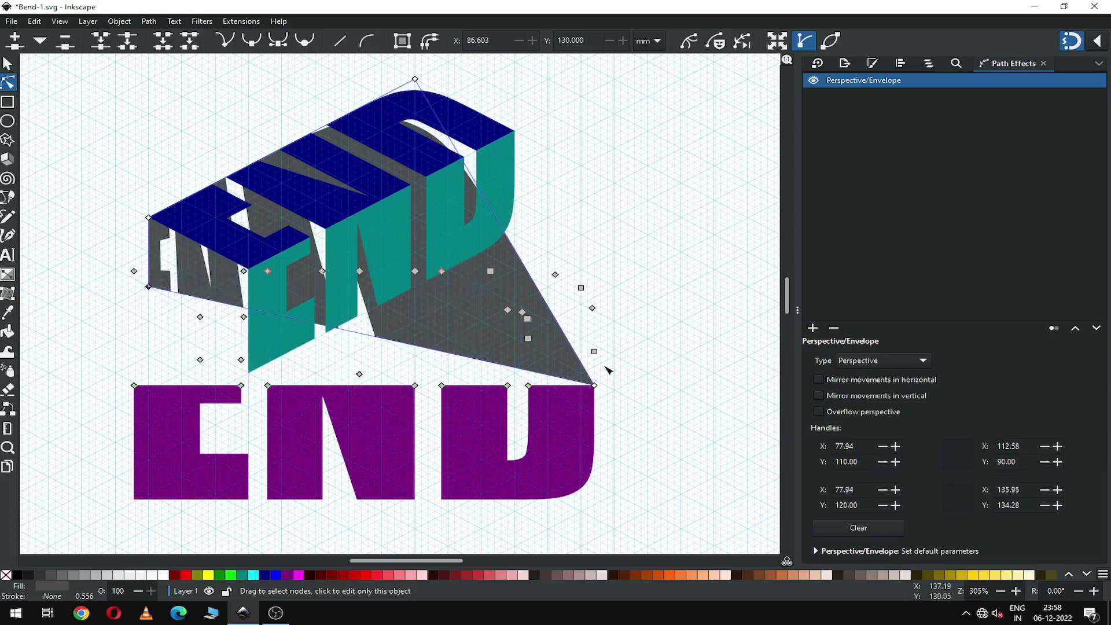
left_click_drag(594, 385, 421, 144)
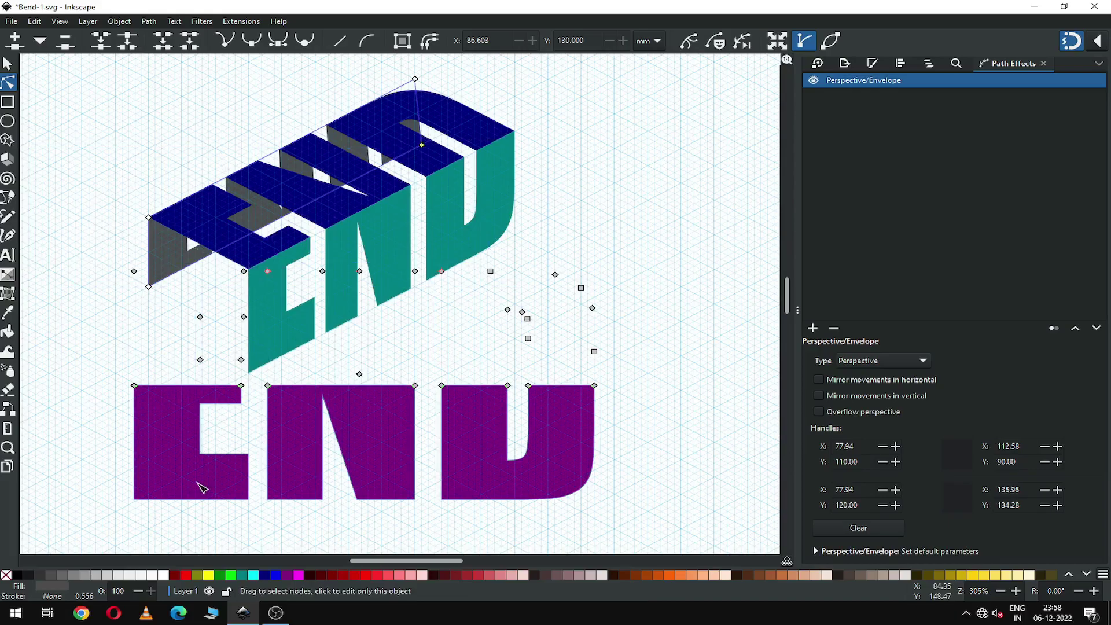
left_click_drag(148, 285, 169, 315)
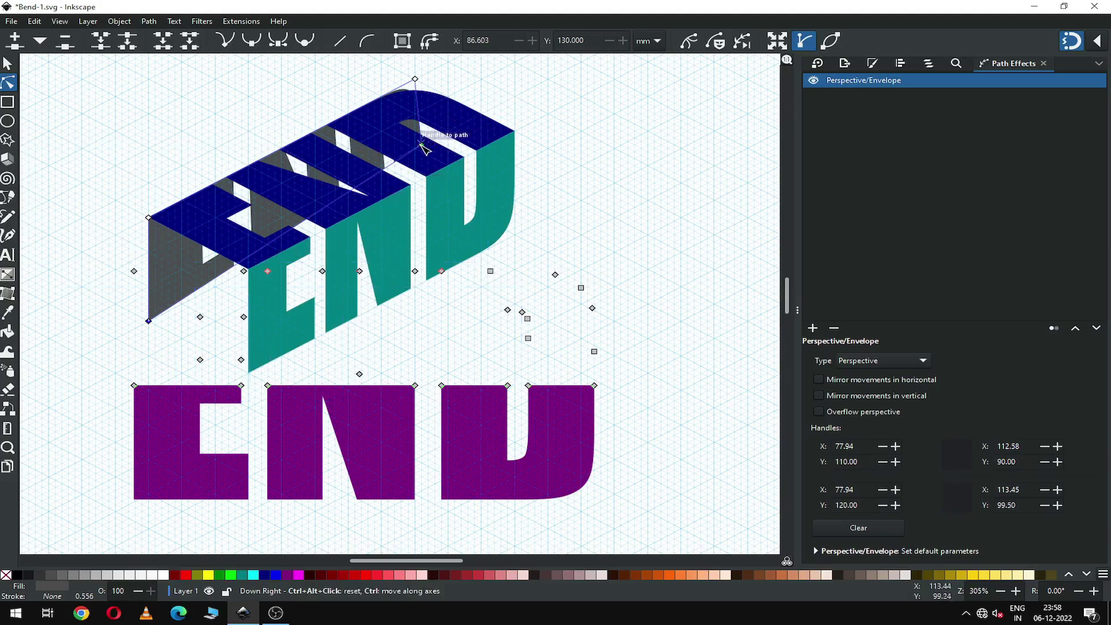
left_click_drag(423, 146, 417, 183)
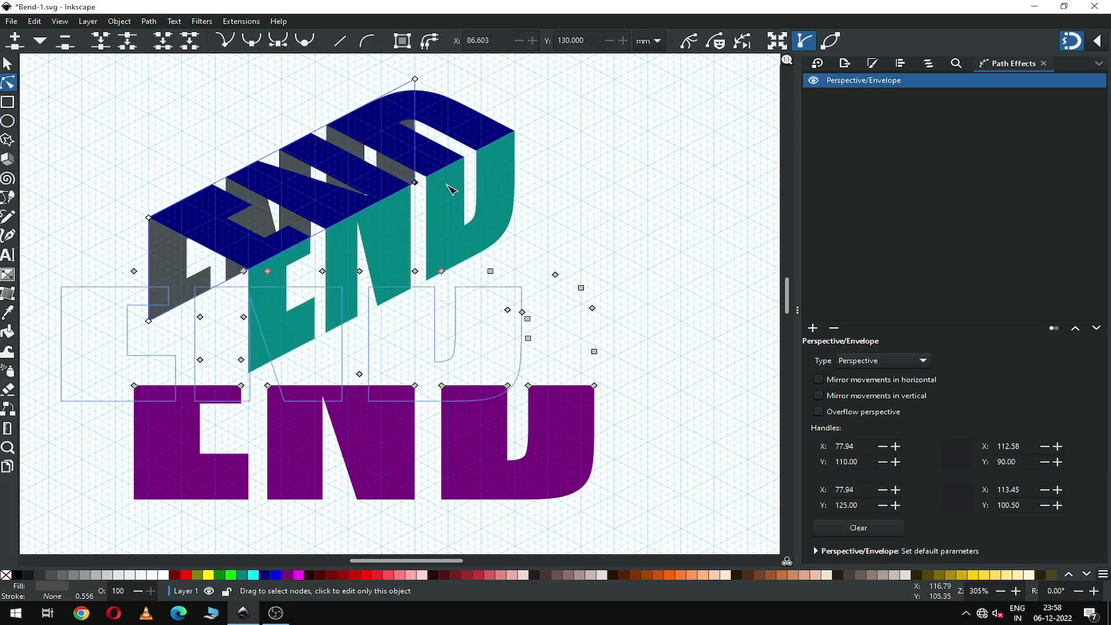
left_click(8, 64)
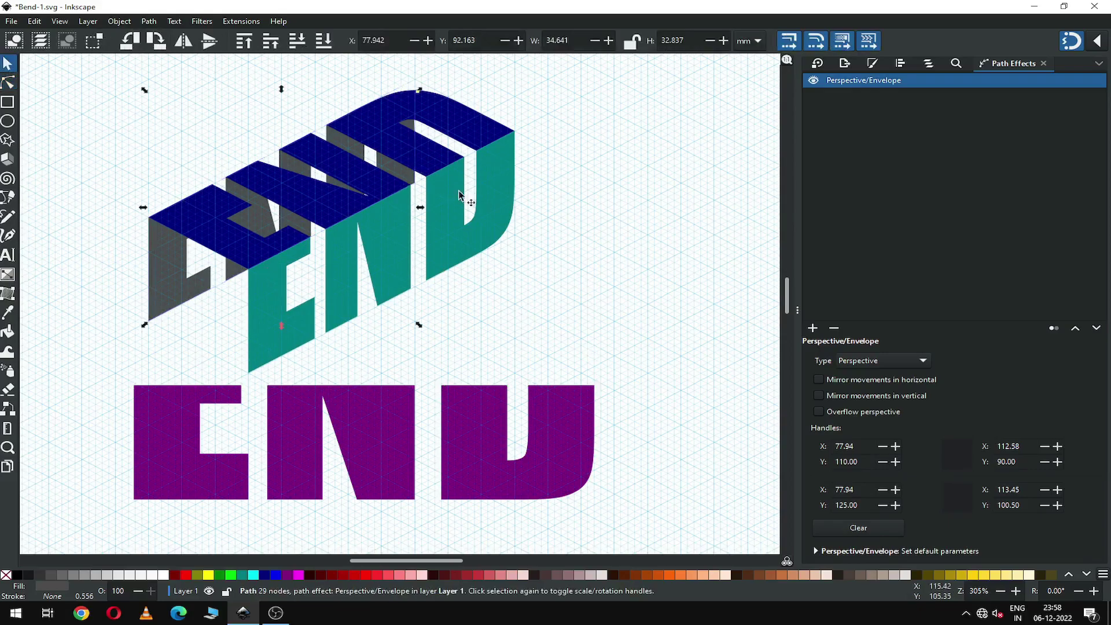
left_click(589, 221)
Apply a Perspective/Envelope path effect to the purple lower half
left_click(192, 483)
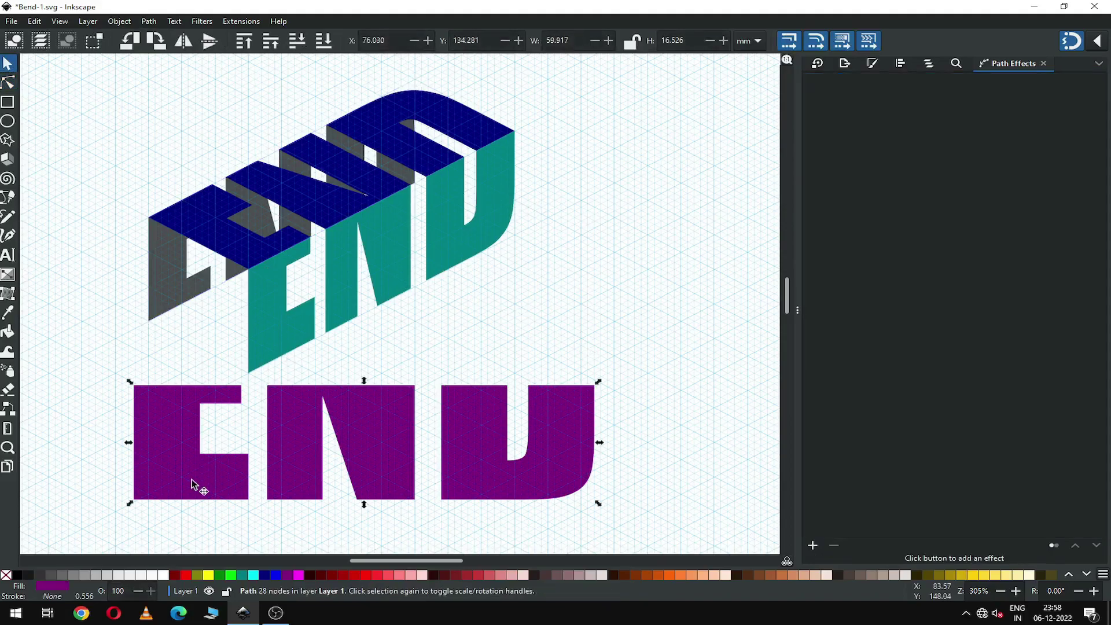
left_click(813, 547)
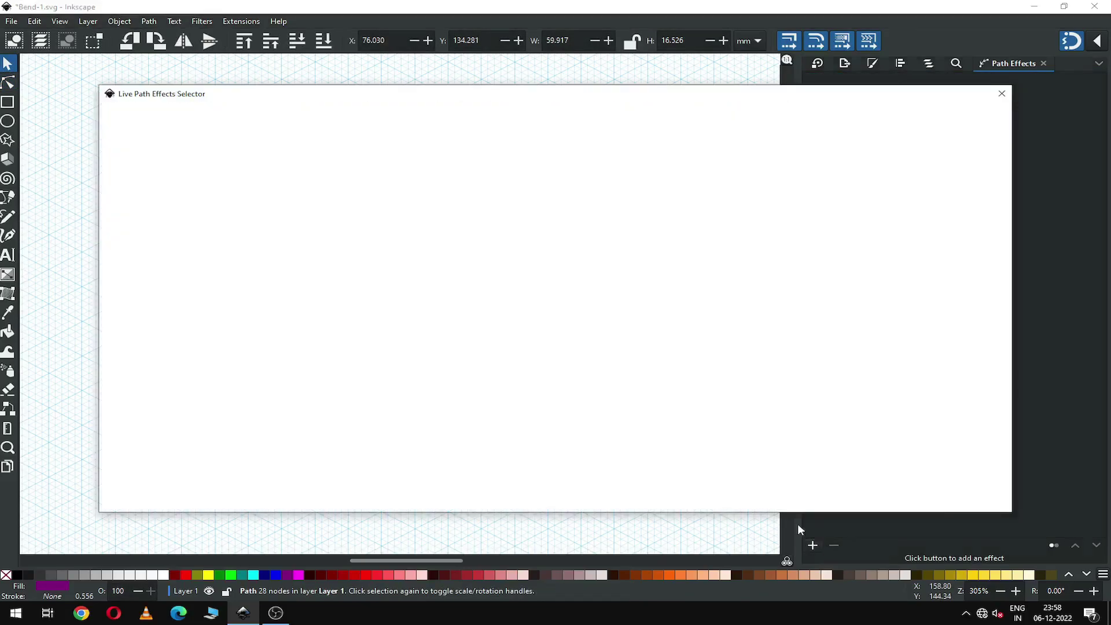
left_click(679, 436)
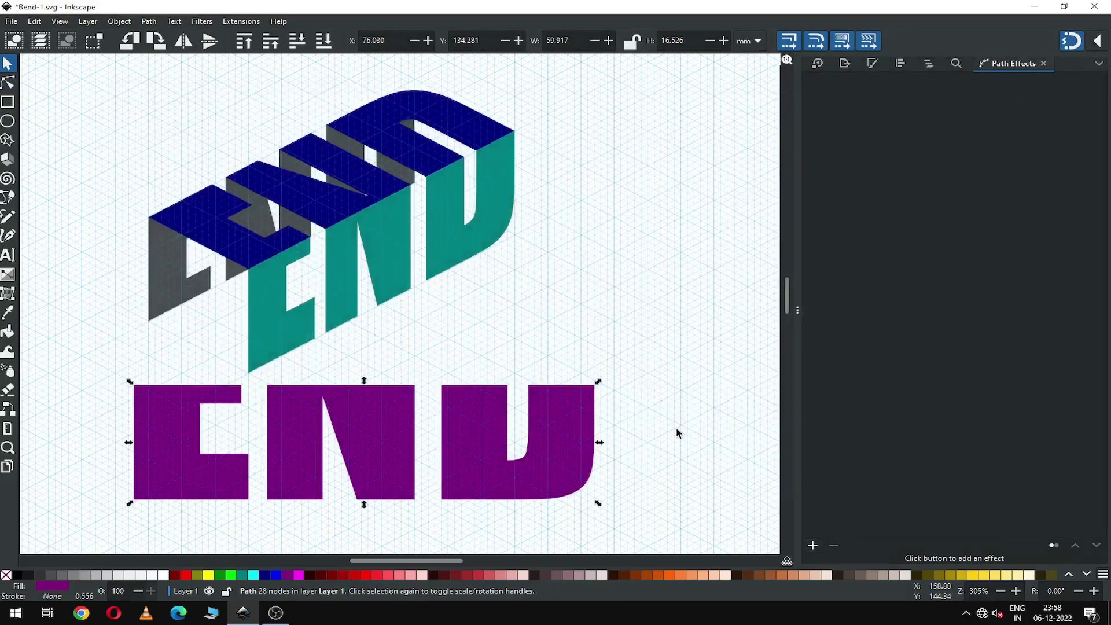
left_click(8, 85)
Fit the purple half as the floor face, its upper envelope corners on the grey face's lower corners and its lower ones on the teal face's
left_click_drag(145, 360, 156, 321)
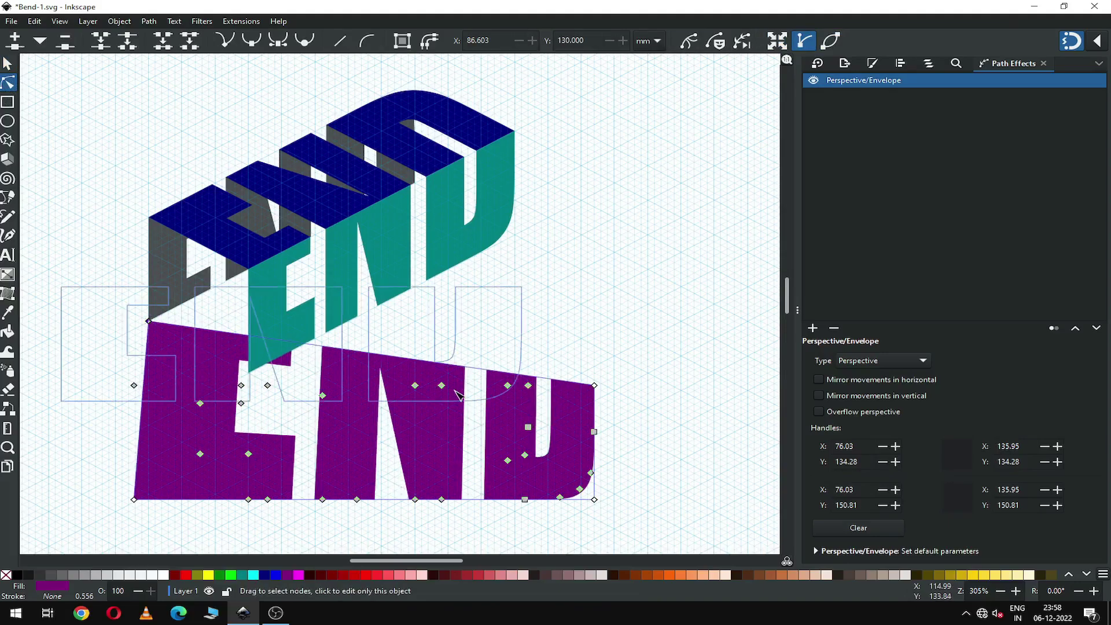
left_click(1096, 43)
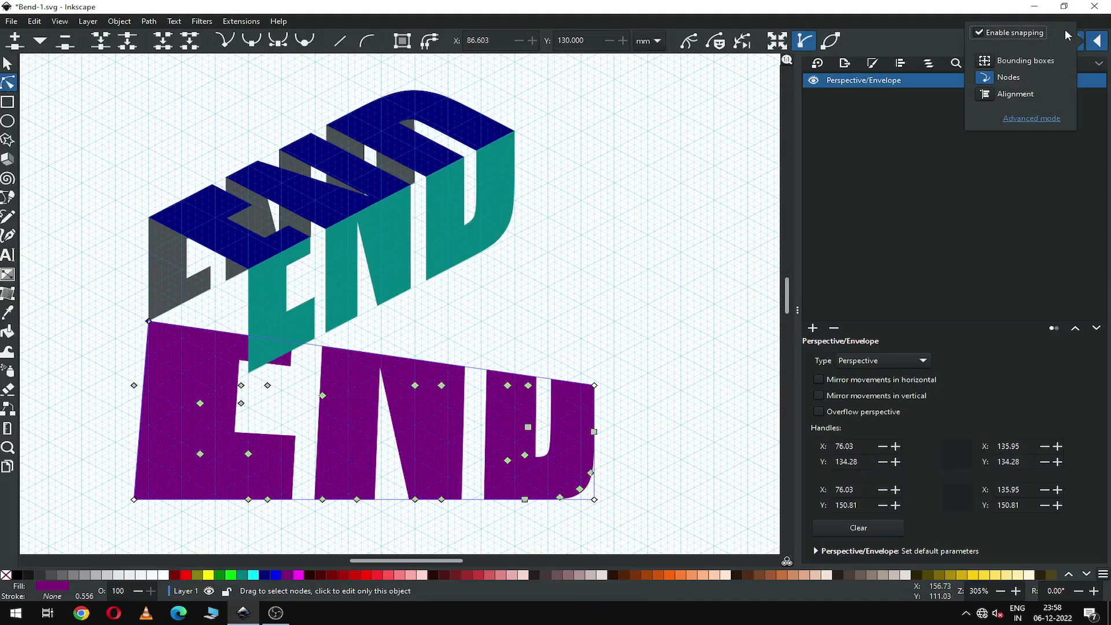
left_click(883, 42)
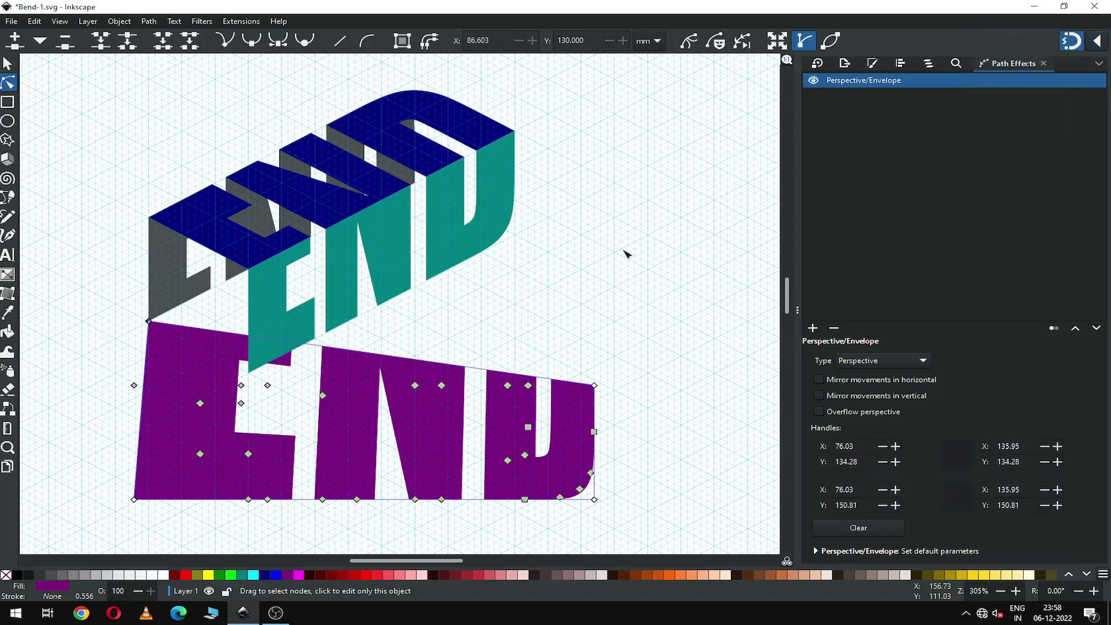
left_click_drag(593, 361, 415, 183)
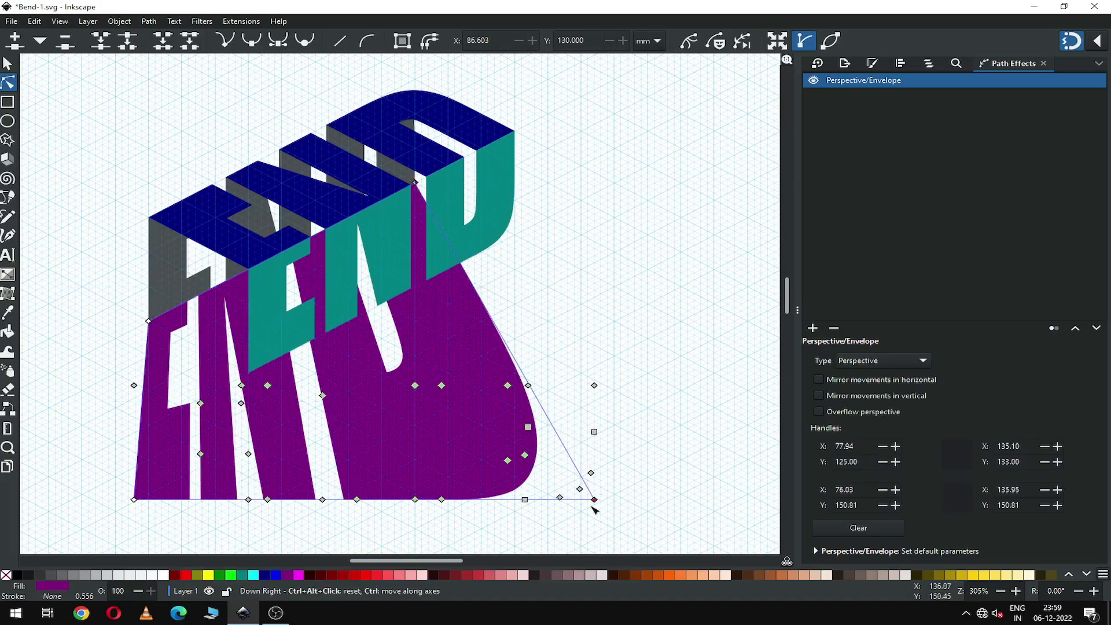
left_click_drag(594, 499, 515, 234)
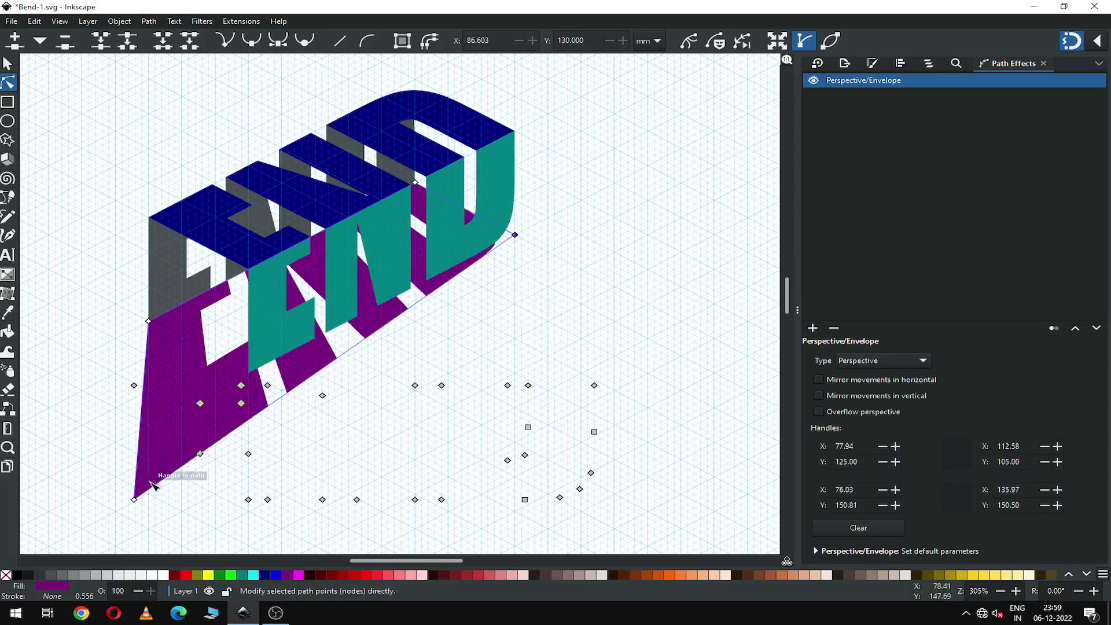
left_click_drag(136, 501, 253, 375)
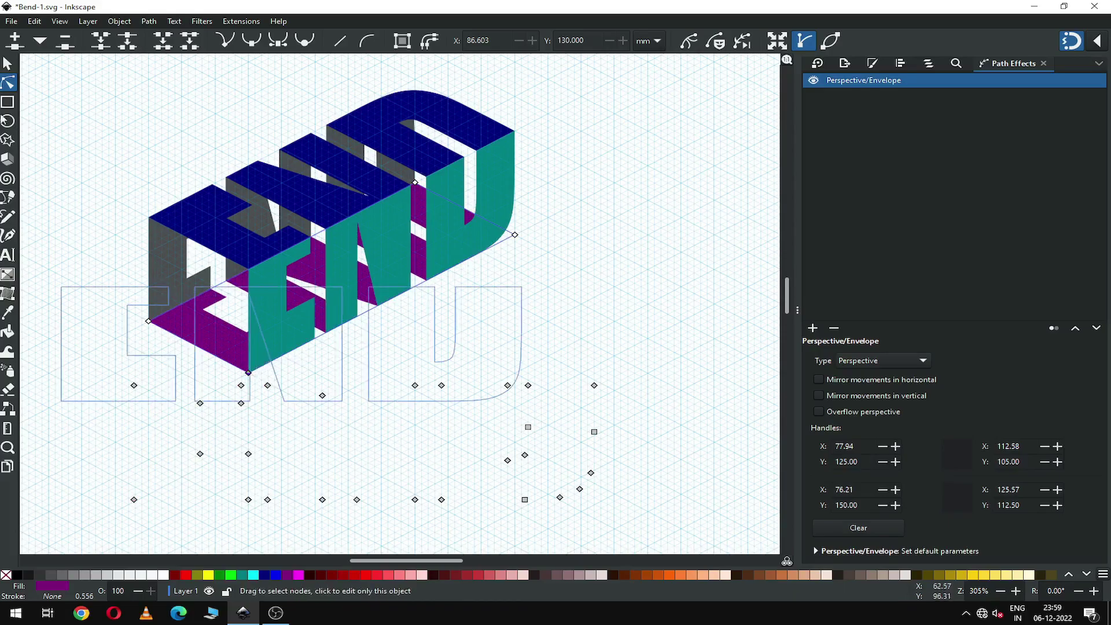
key("s")
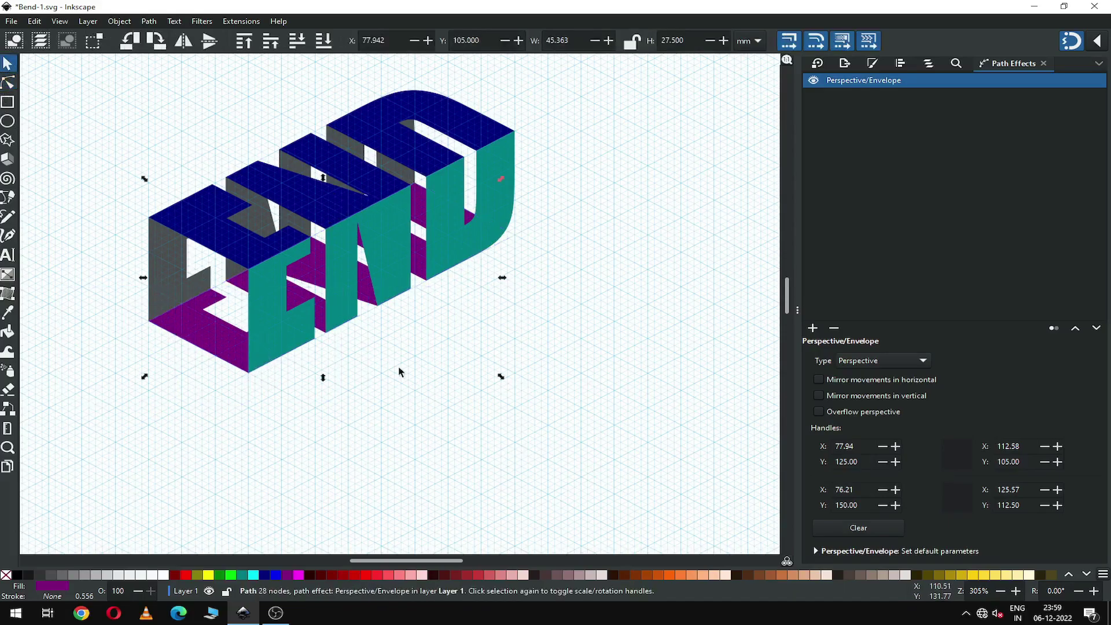
key("Escape")
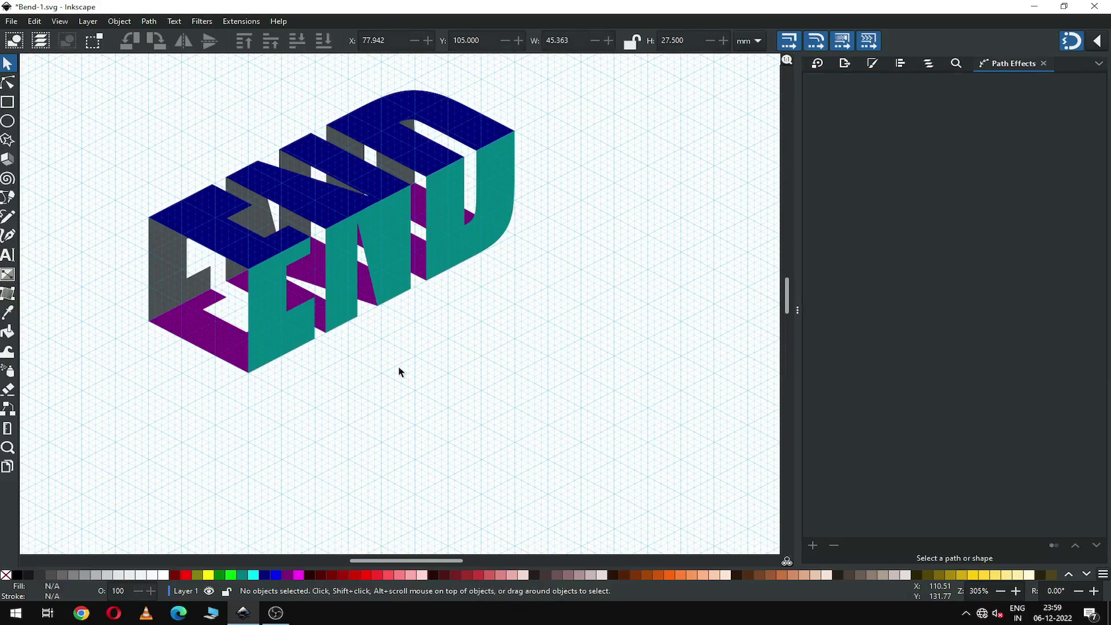
Remove the axonometric grid from the document
key("minus")
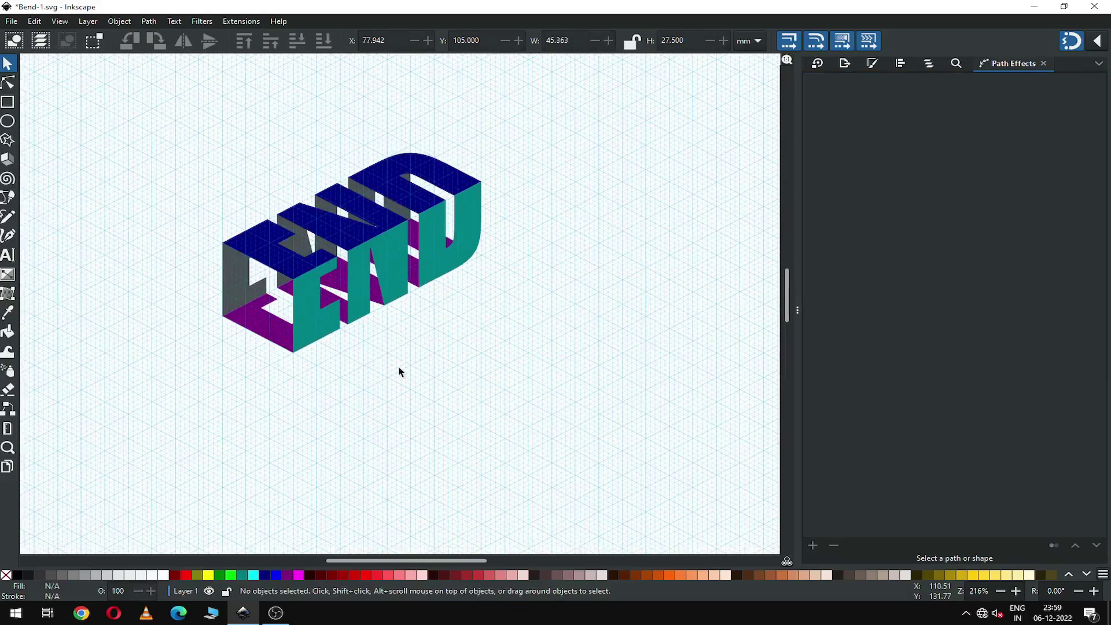
left_click(12, 21)
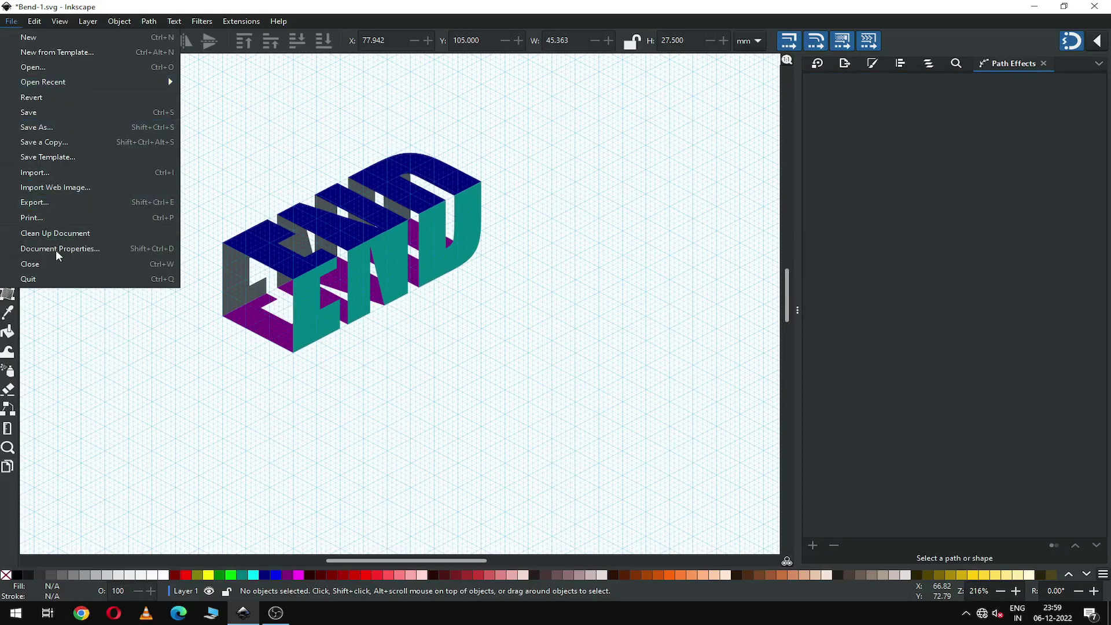
key("Escape")
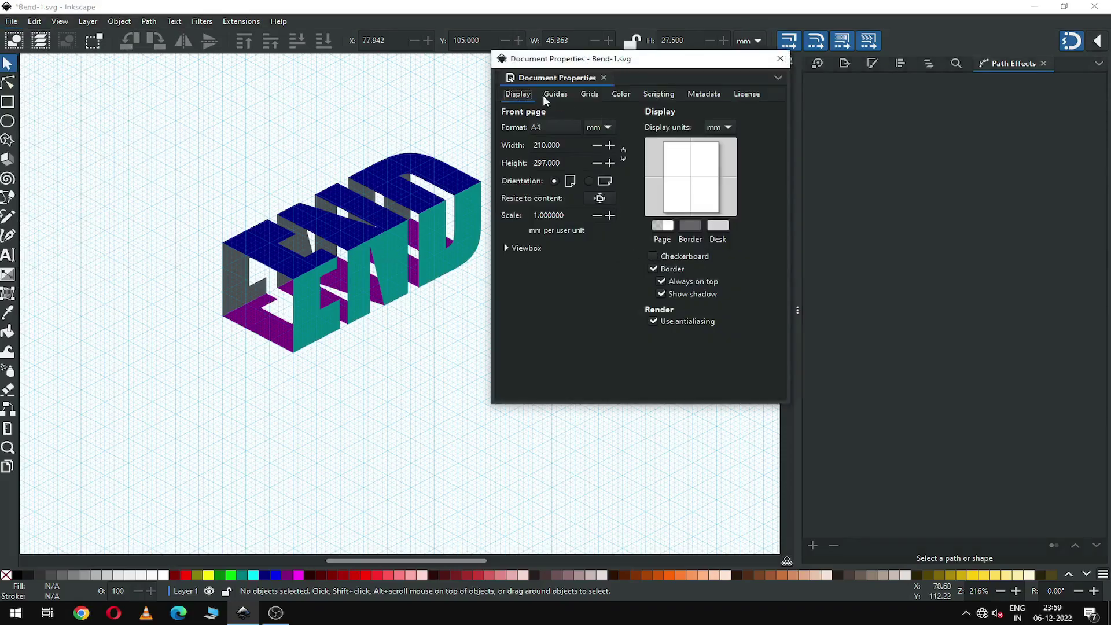
left_click(558, 95)
left_click(577, 96)
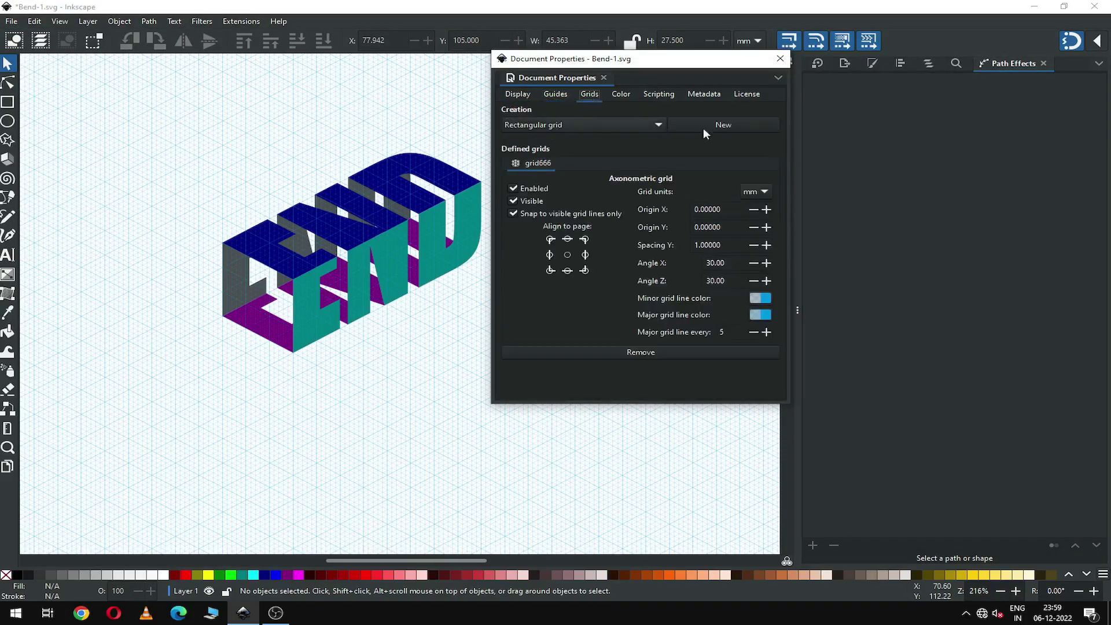
left_click(660, 352)
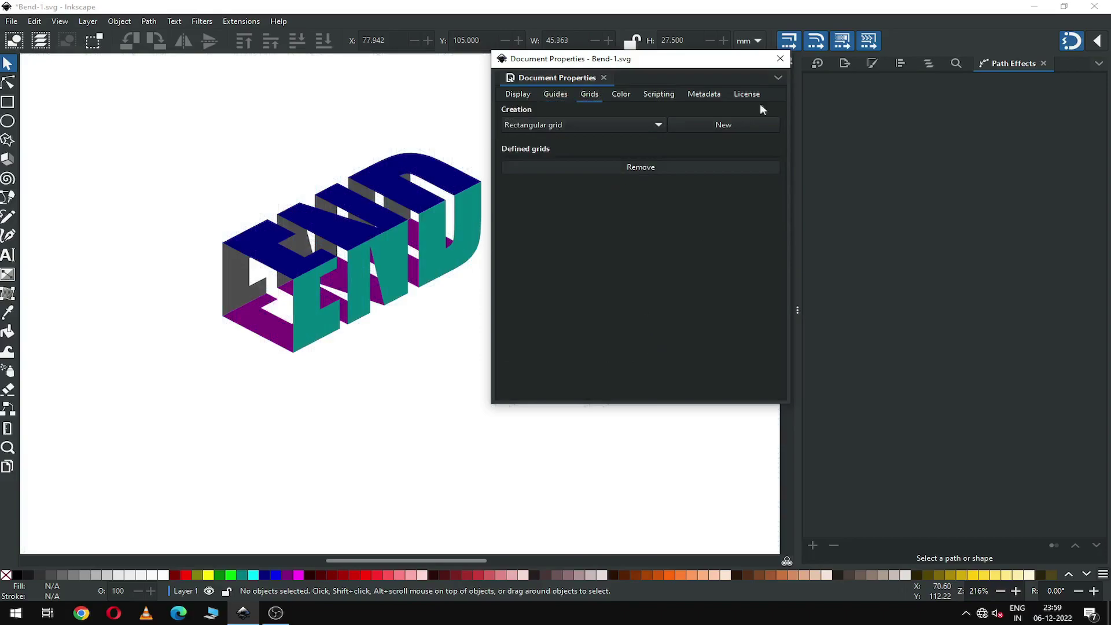
left_click(780, 58)
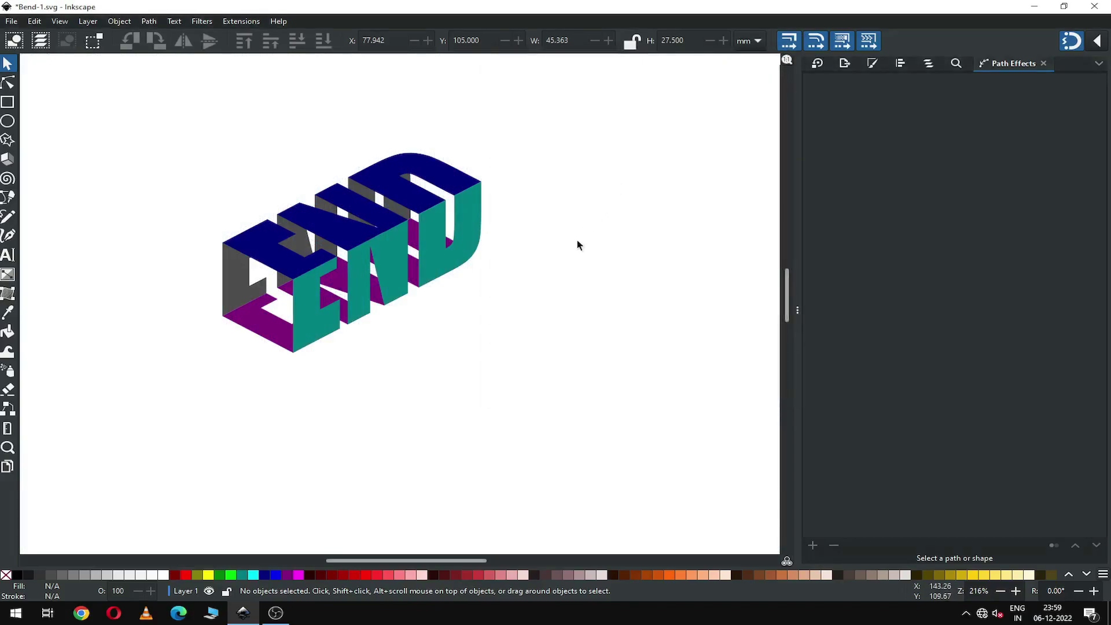
key("z")
left_click_drag(154, 124, 554, 416)
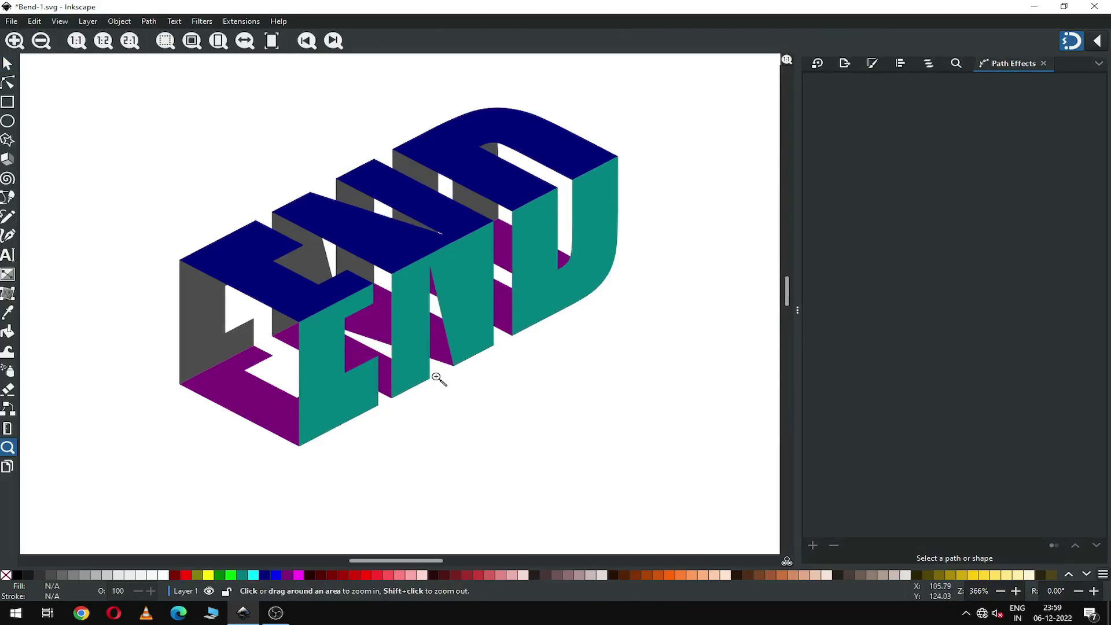
key("minus")
key("minus")
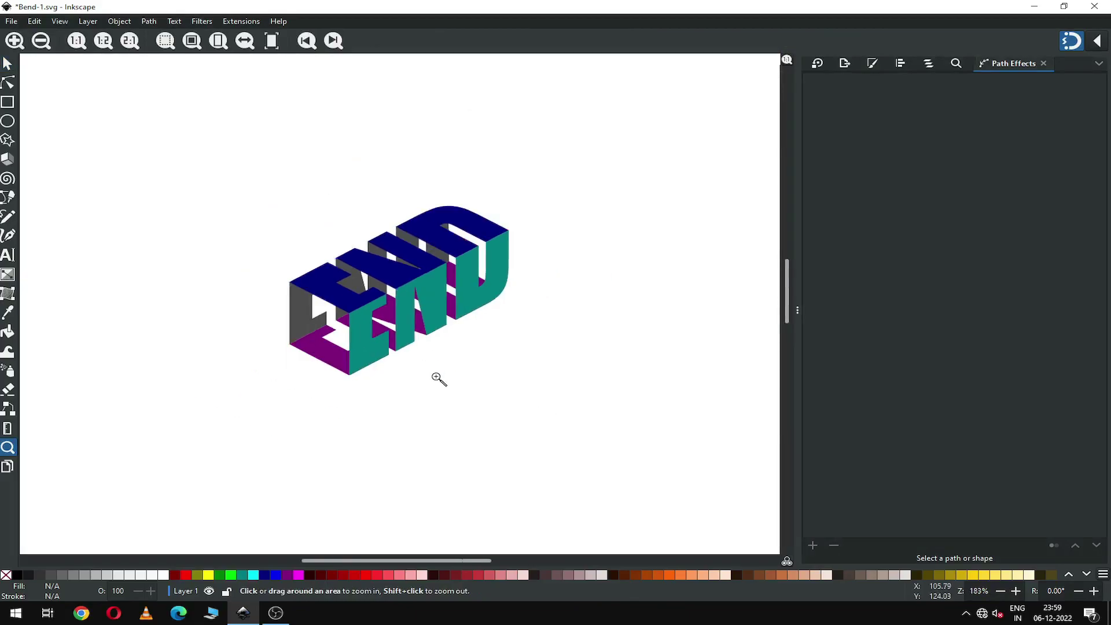
left_click(8, 66)
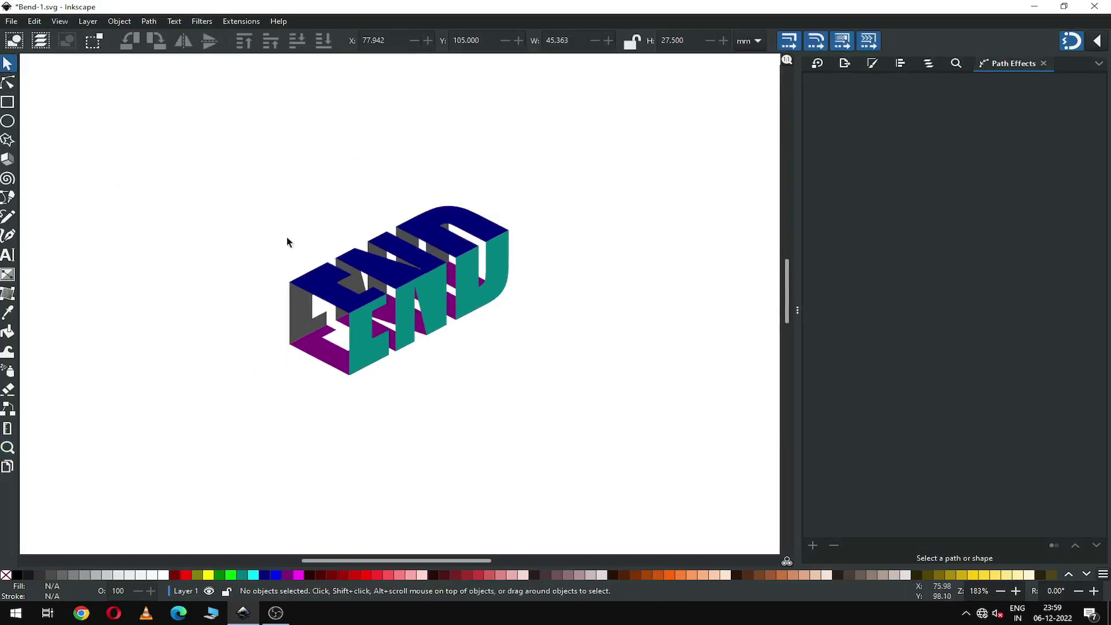
Add two separate 30 pt sans-serif text objects, A and 8, beside the END design and place the 8 directly after the A
left_click(7, 256)
left_click(139, 243)
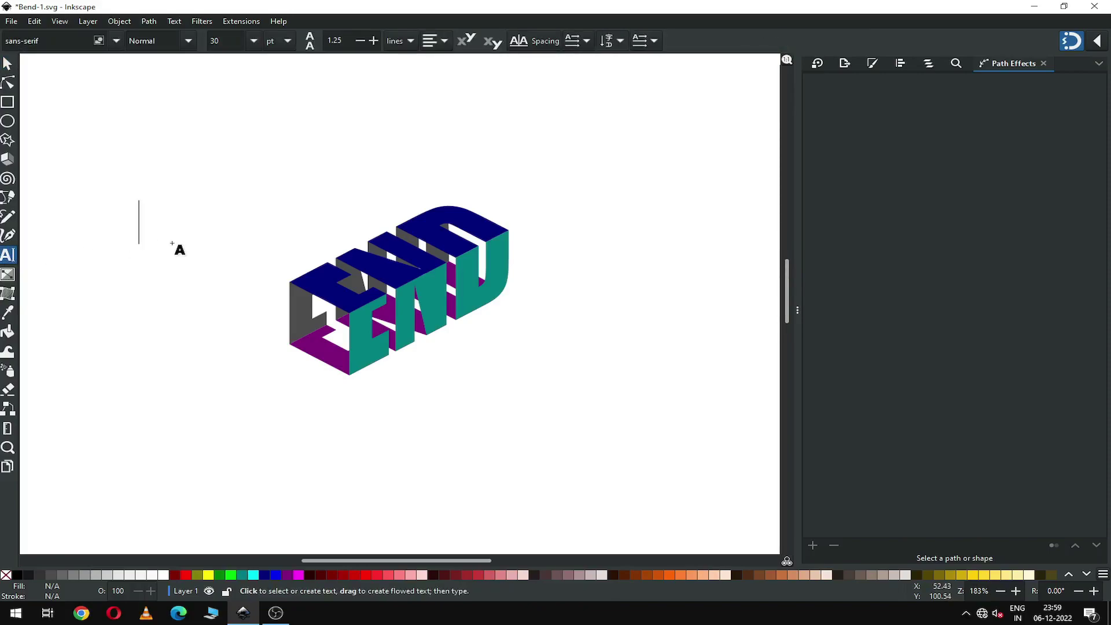
type("A")
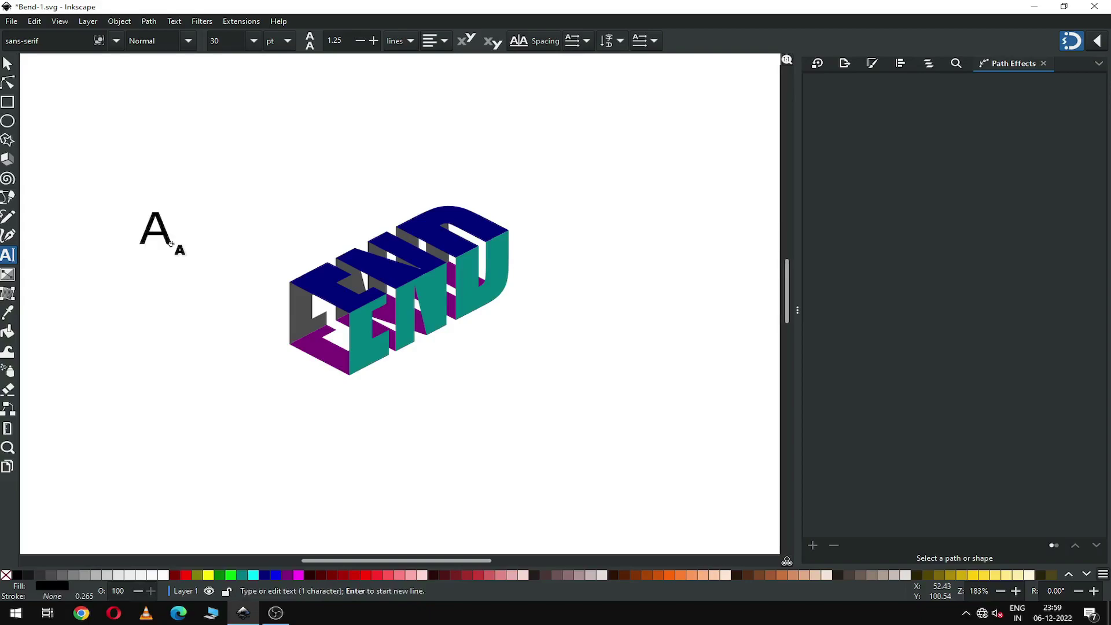
left_click(241, 175)
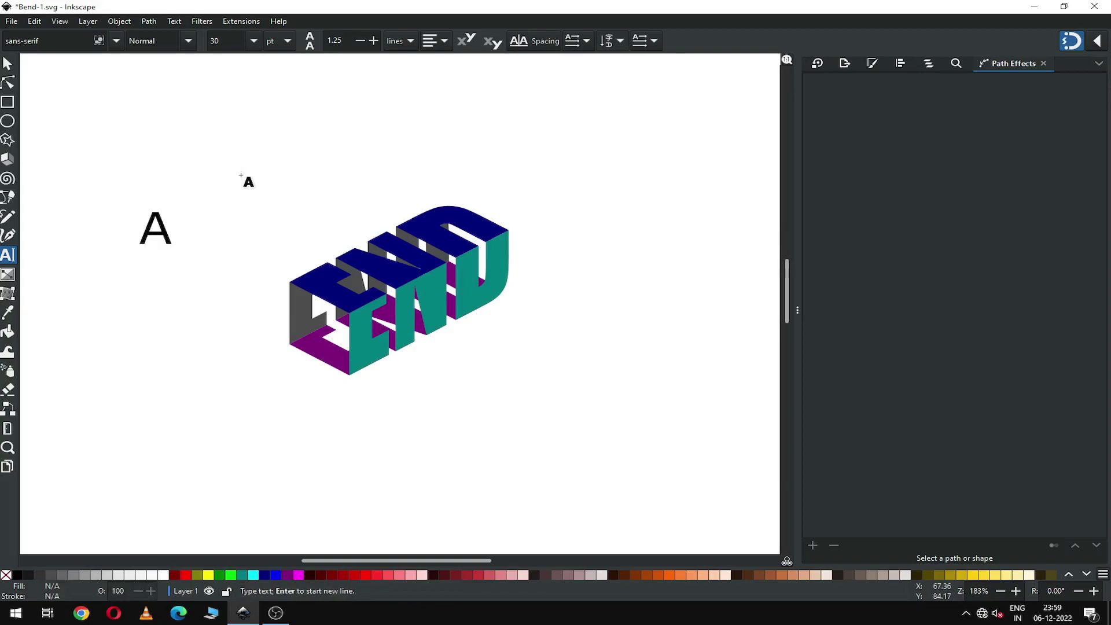
type("8")
key("Escape")
key("s")
left_click_drag(246, 170, 189, 256)
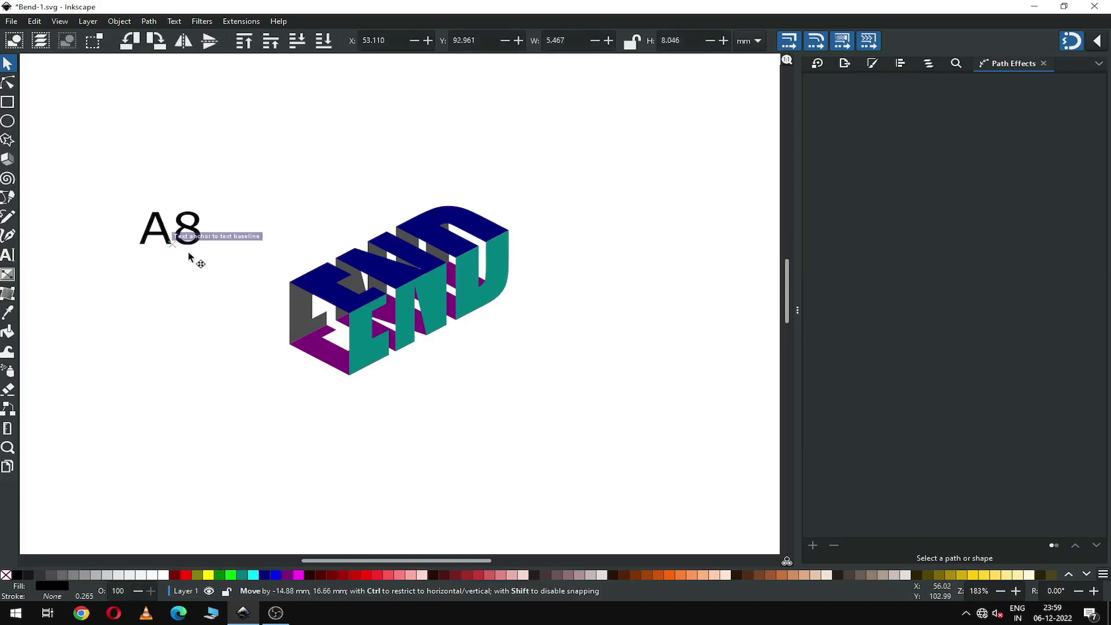
Draw a purple rectangle about 19.2 by 7.7 mm covering the upper half of the A
key("Escape")
key("z")
left_click_drag(80, 156, 389, 273)
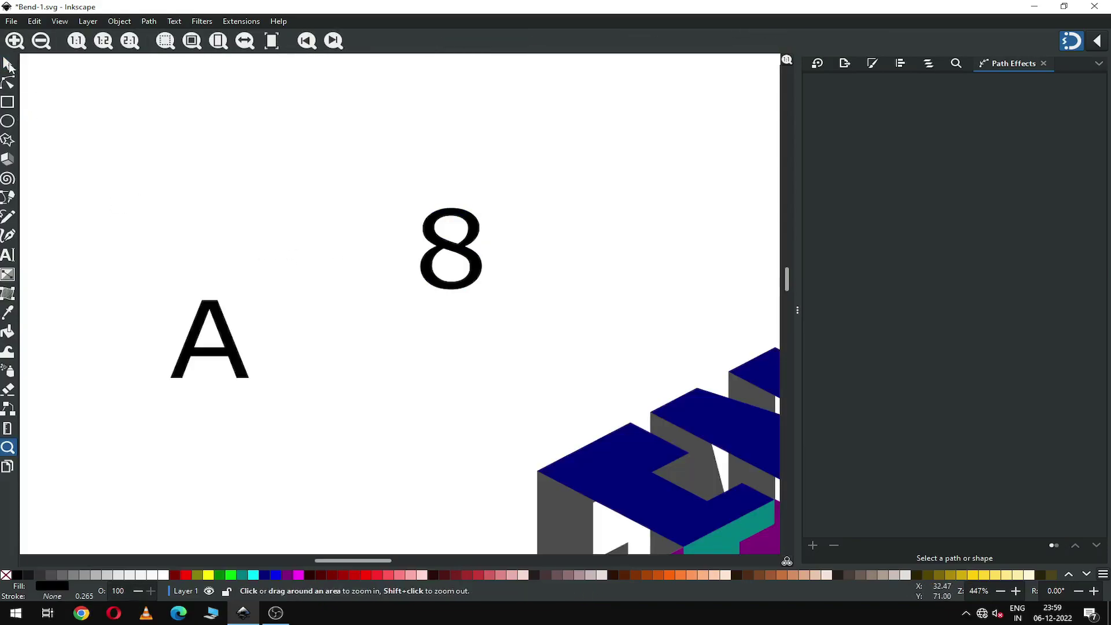
key("s")
left_click(8, 104)
left_click_drag(80, 267, 297, 345)
left_click(7, 65)
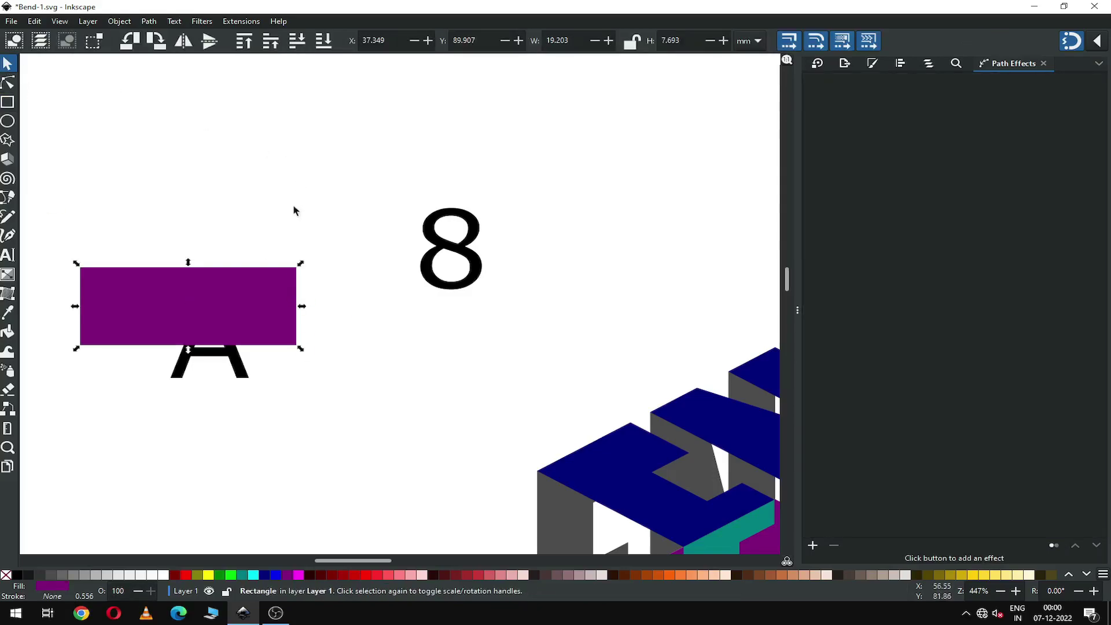
Duplicate the purple rectangle over the upper half of the 8 and fine-tune how both rectangles overlap their characters
right_click(234, 301)
left_click(278, 356)
left_click_drag(234, 316, 490, 216)
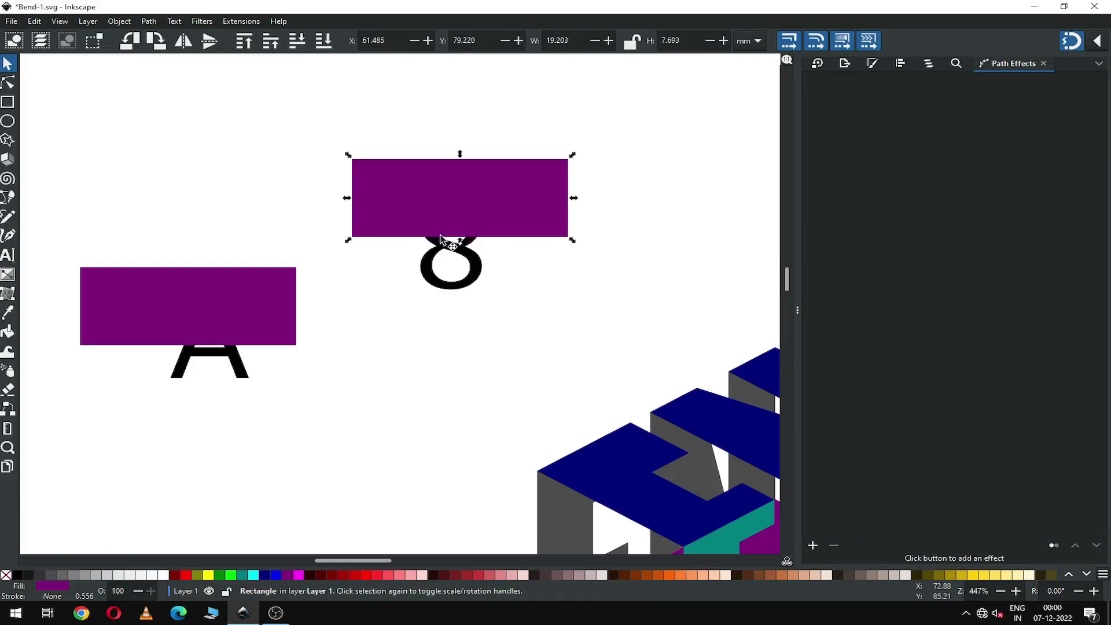
left_click(280, 322)
mouse_move(251, 321)
left_mouse_down()
mouse_move(250, 283)
mouse_move(251, 324)
left_mouse_up()
left_click(492, 227)
mouse_move(463, 222)
left_mouse_down()
mouse_move(451, 206)
mouse_move(464, 227)
left_mouse_up()
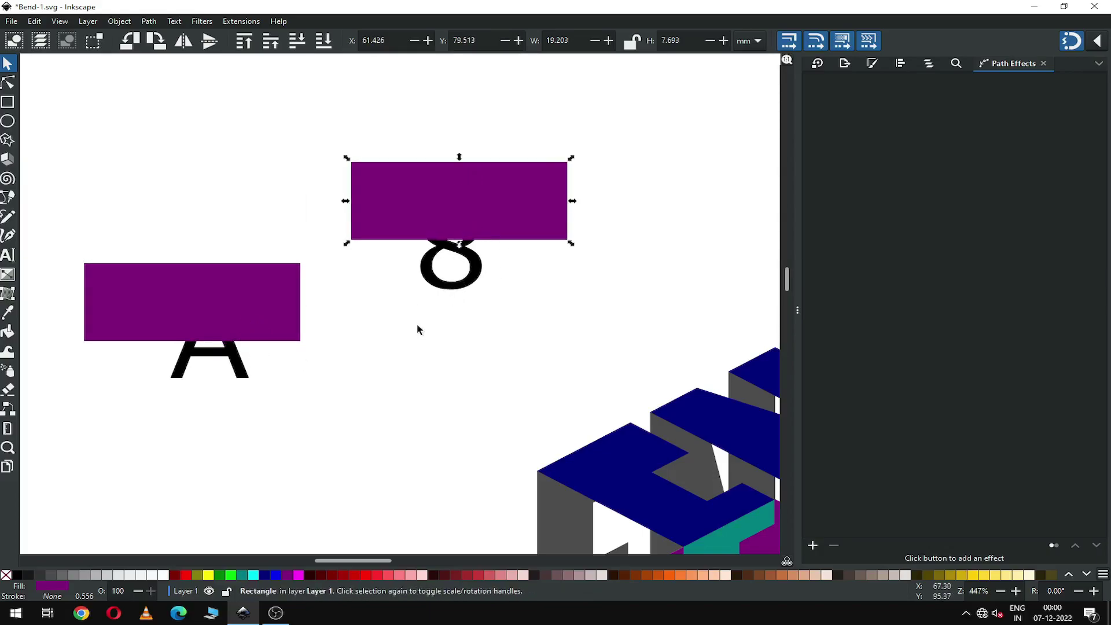
Send both purple rectangles behind the A and the 8
left_click(290, 313, "shift")
left_click(121, 22)
left_click(166, 278)
key("Escape")
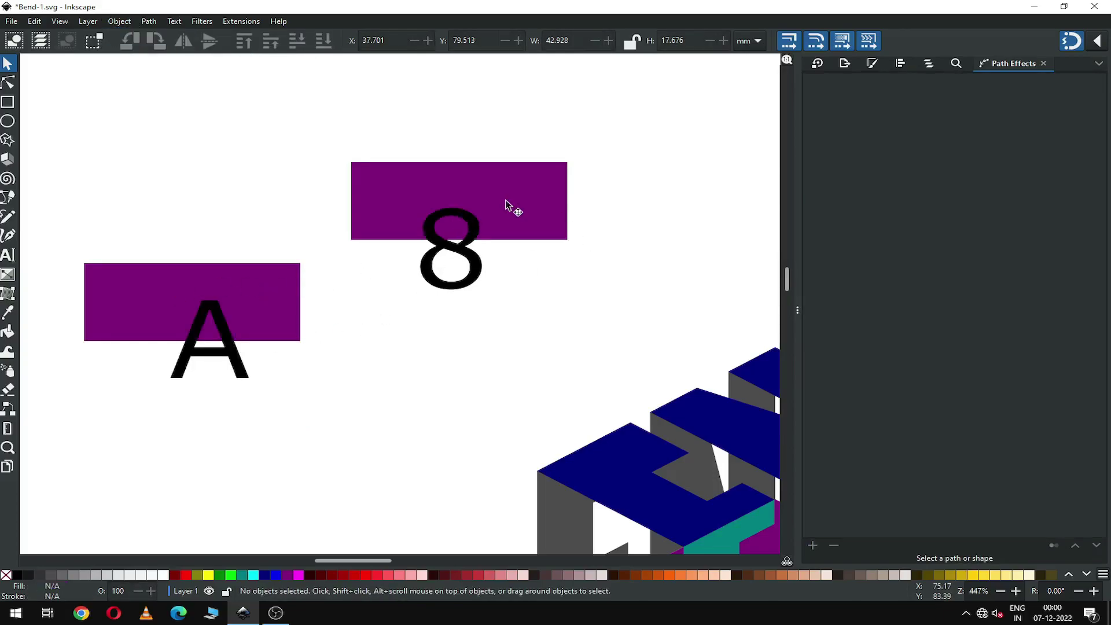
Delete the A, the 8 and both purple rectangles, and save the document
key("minus")
key("minus")
left_click_drag(178, 190, 517, 354)
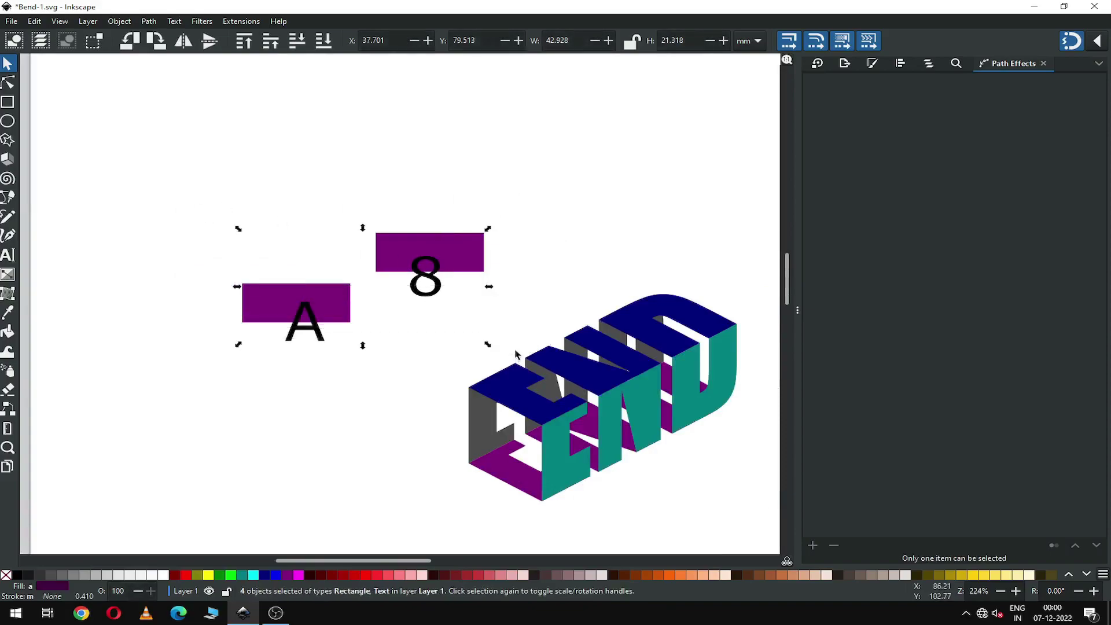
key("Delete")
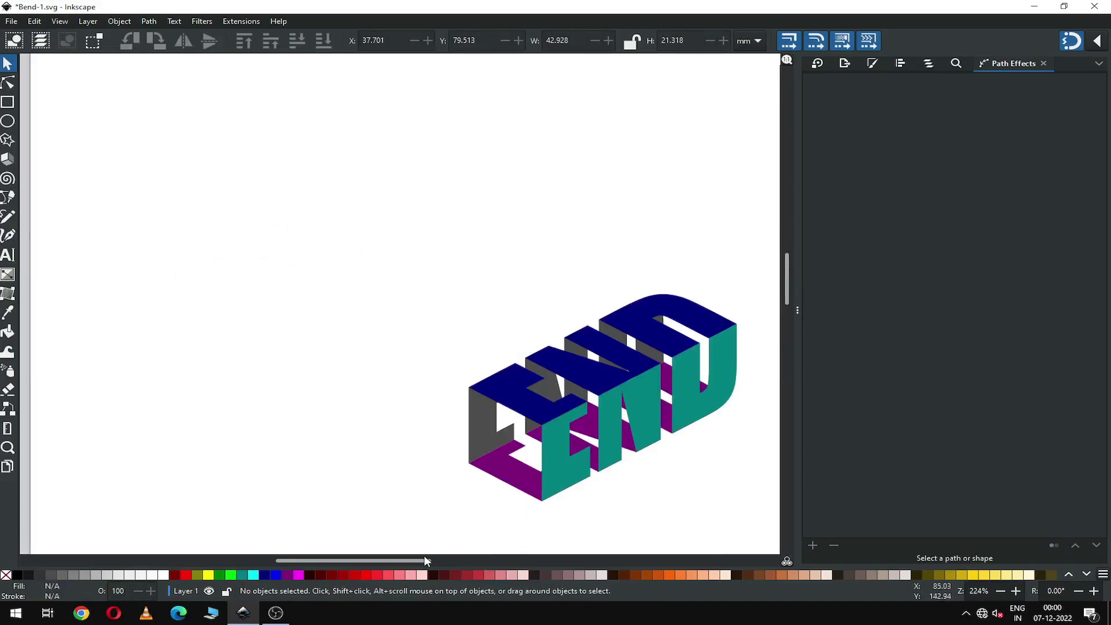
left_click_drag(421, 558, 454, 557)
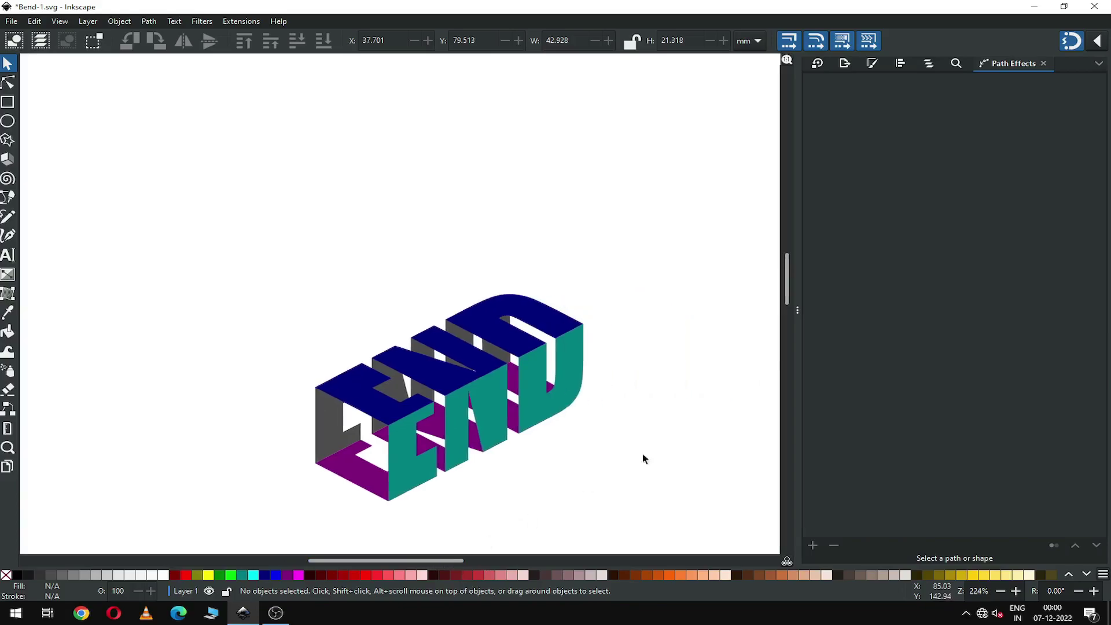
left_click_drag(790, 293, 790, 309)
key("ctrl+s")
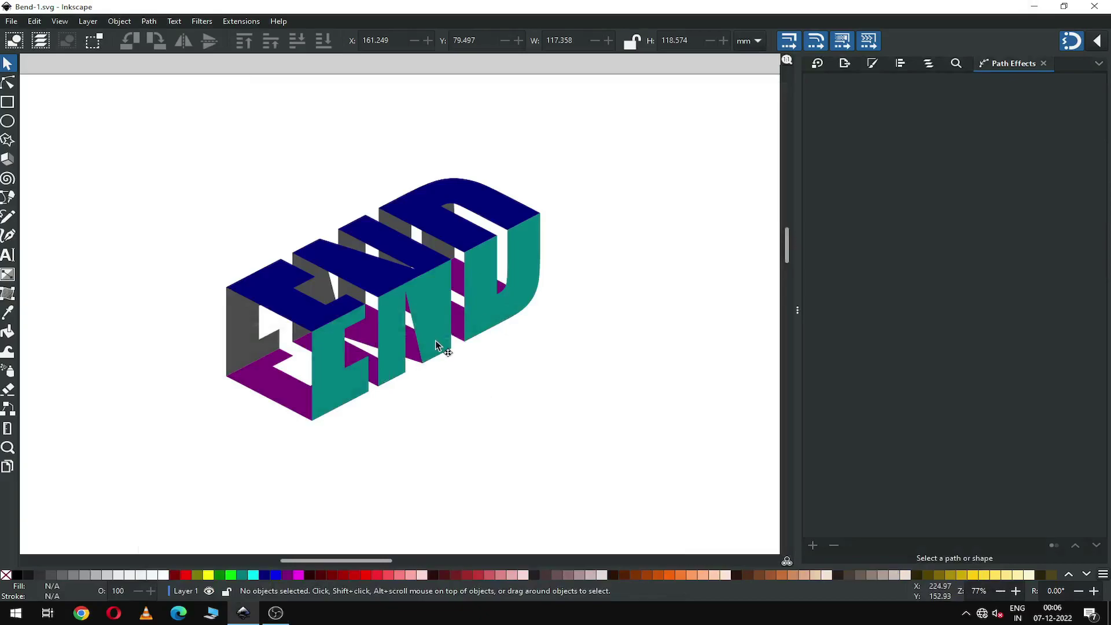
Convert the teal front face of END to a plain path and break it apart into separate letters
left_click(441, 345)
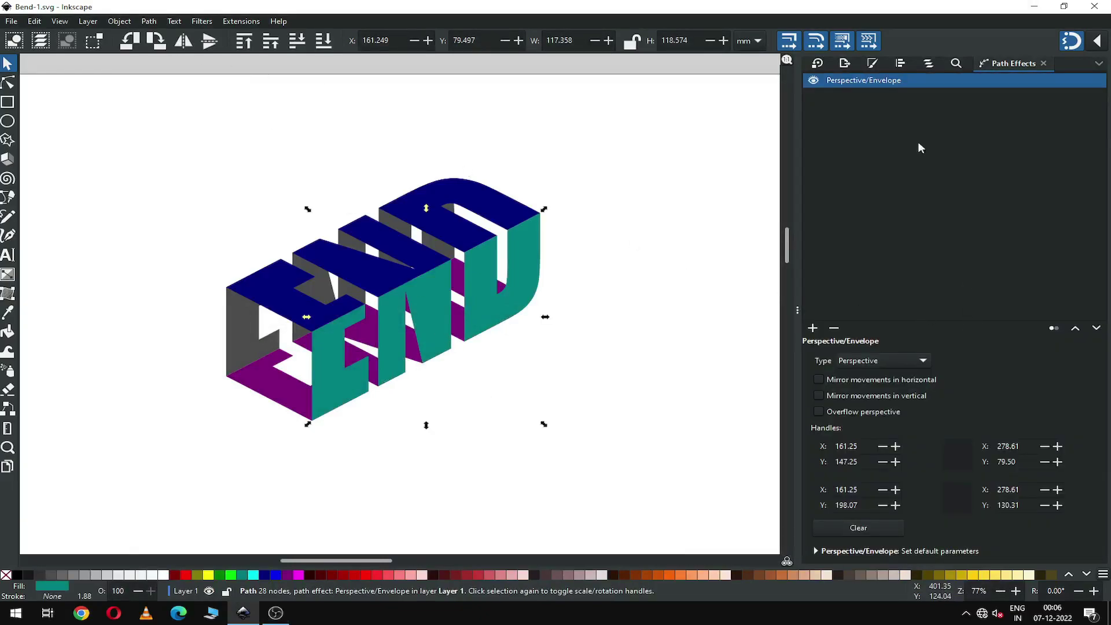
left_click(149, 22)
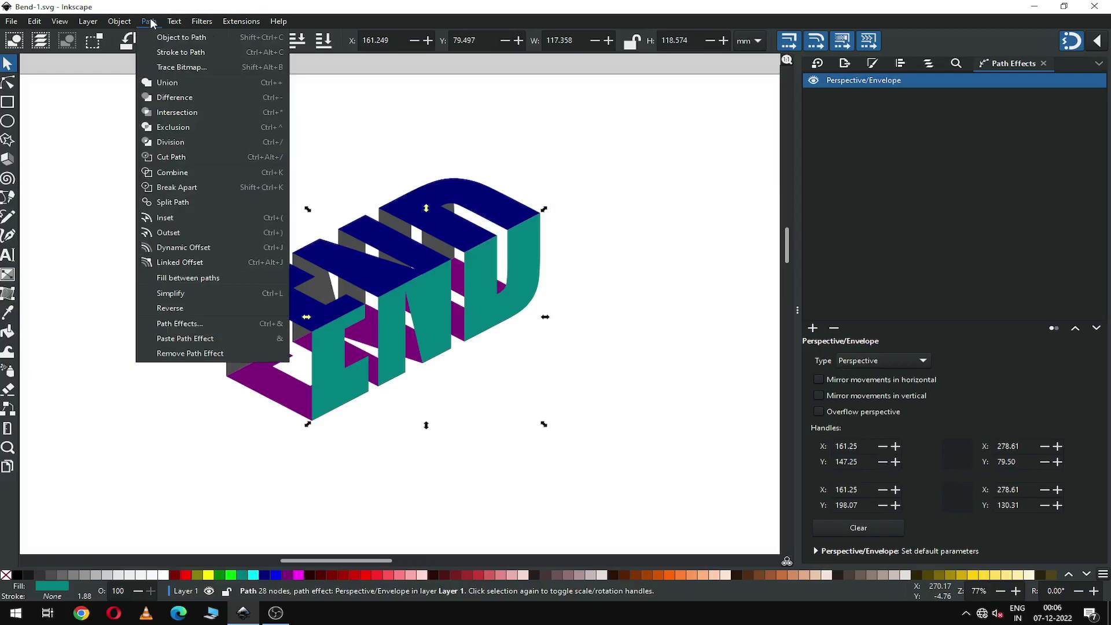
left_click(204, 38)
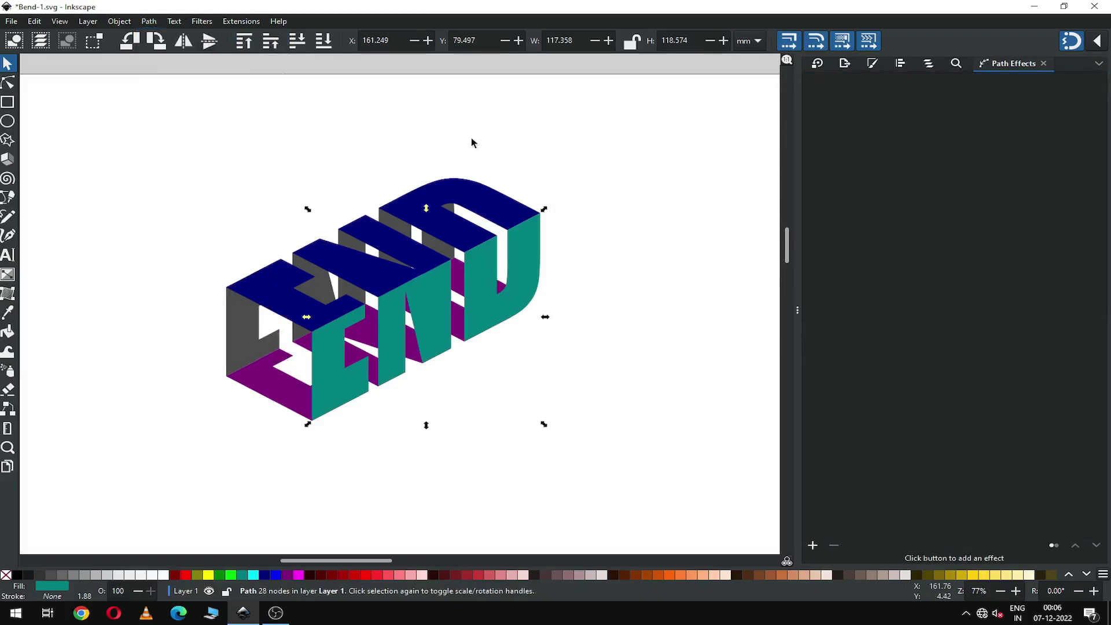
left_click(149, 22)
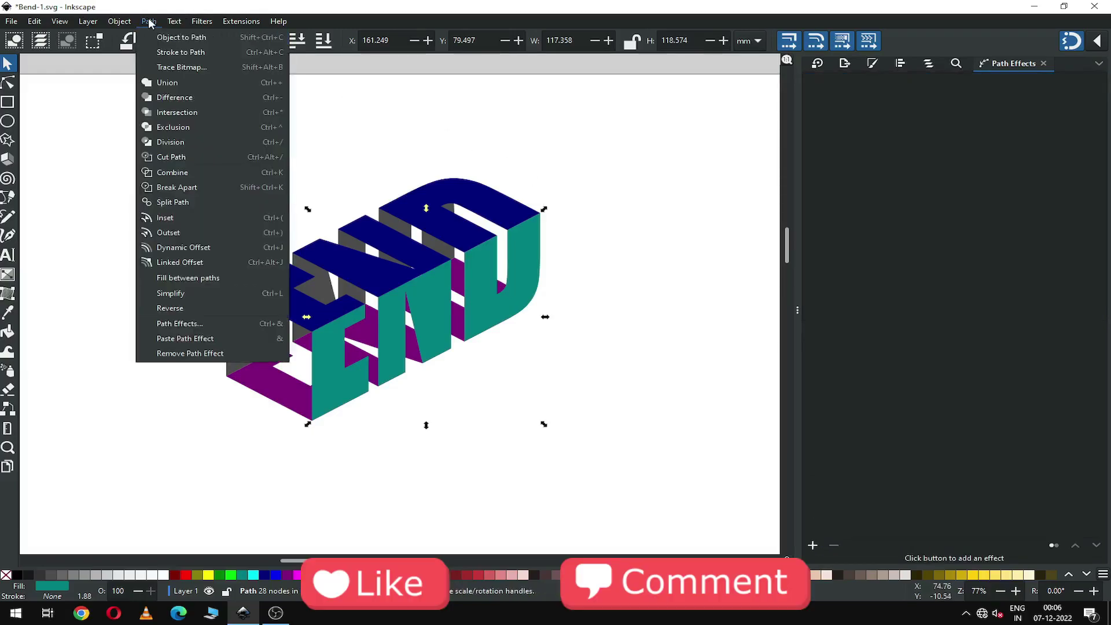
left_click(184, 186)
left_click(184, 187)
Fill the front face's E with olive, its N with red and its D with orange, and save the document
left_click(337, 402)
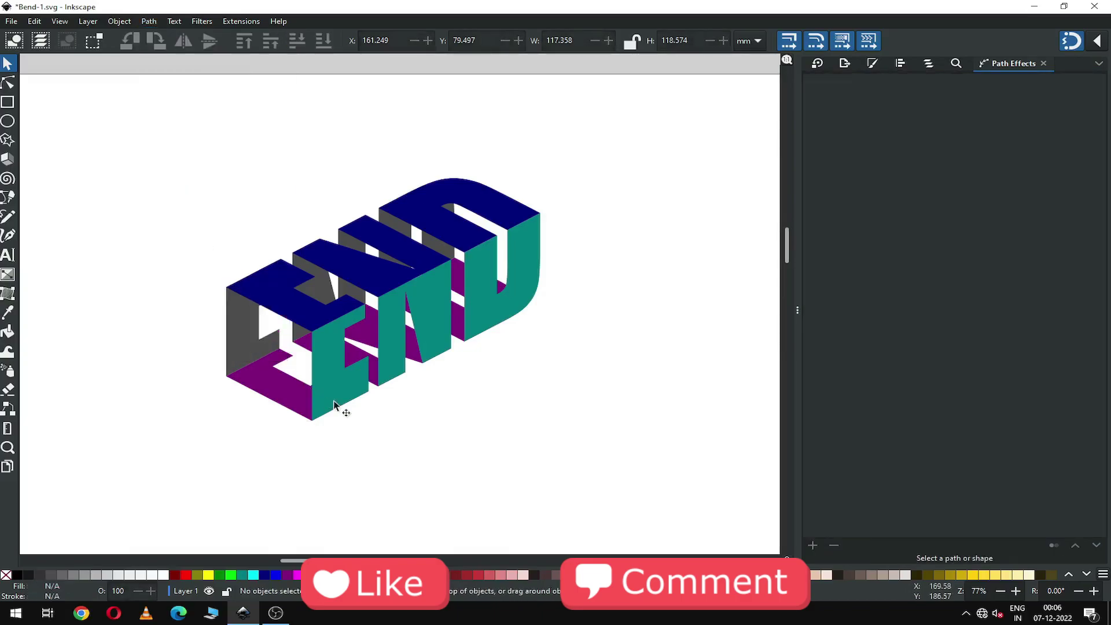
left_click(197, 575)
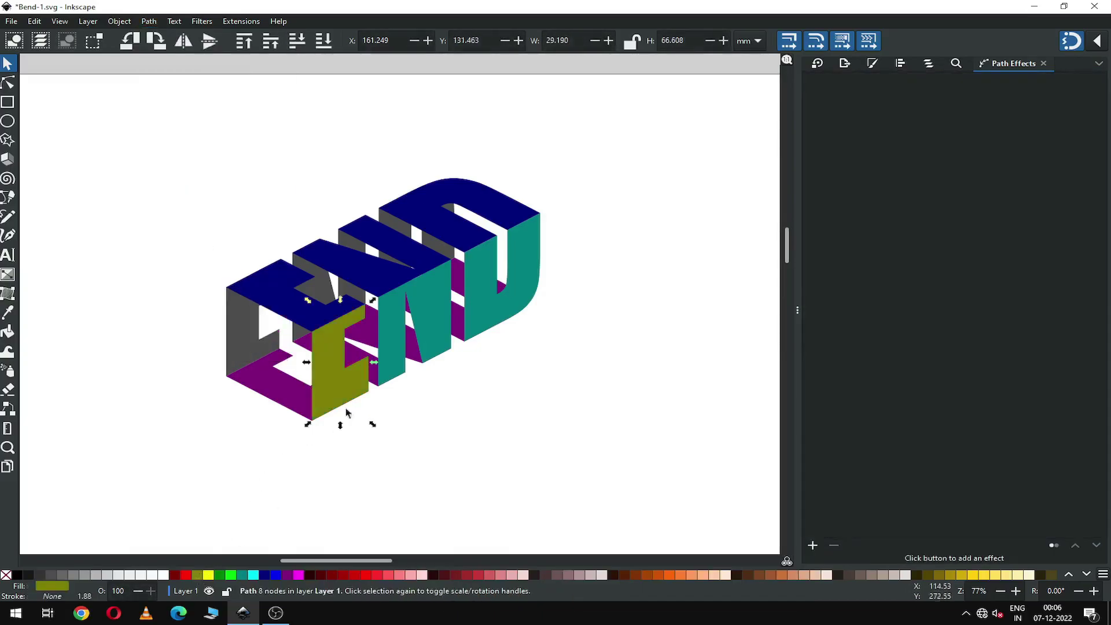
left_click(434, 324)
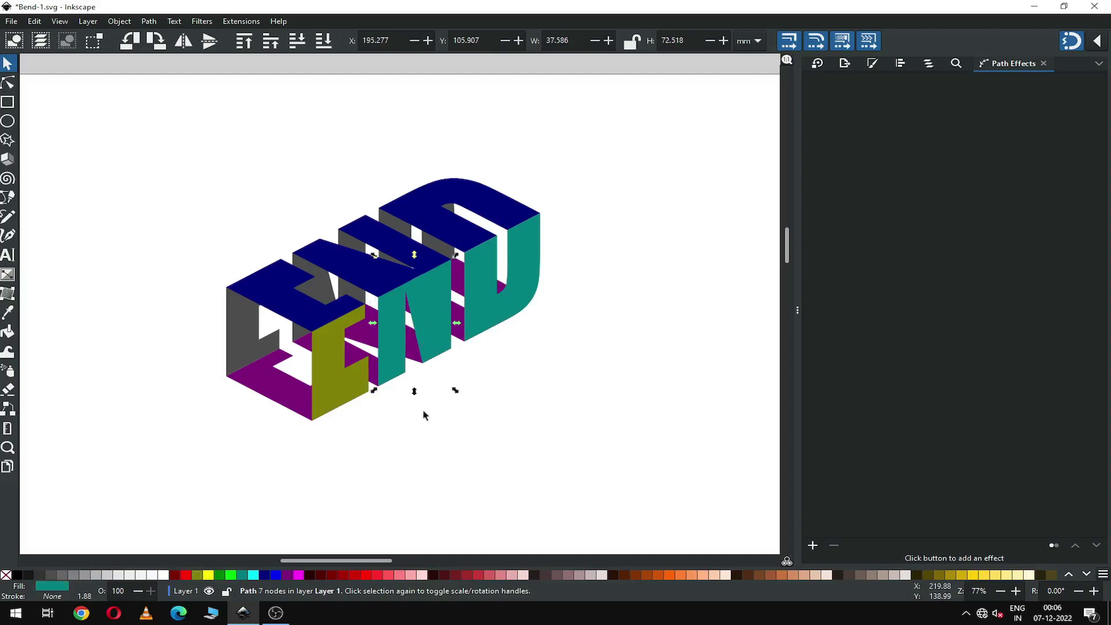
left_click(360, 572)
left_click(496, 315)
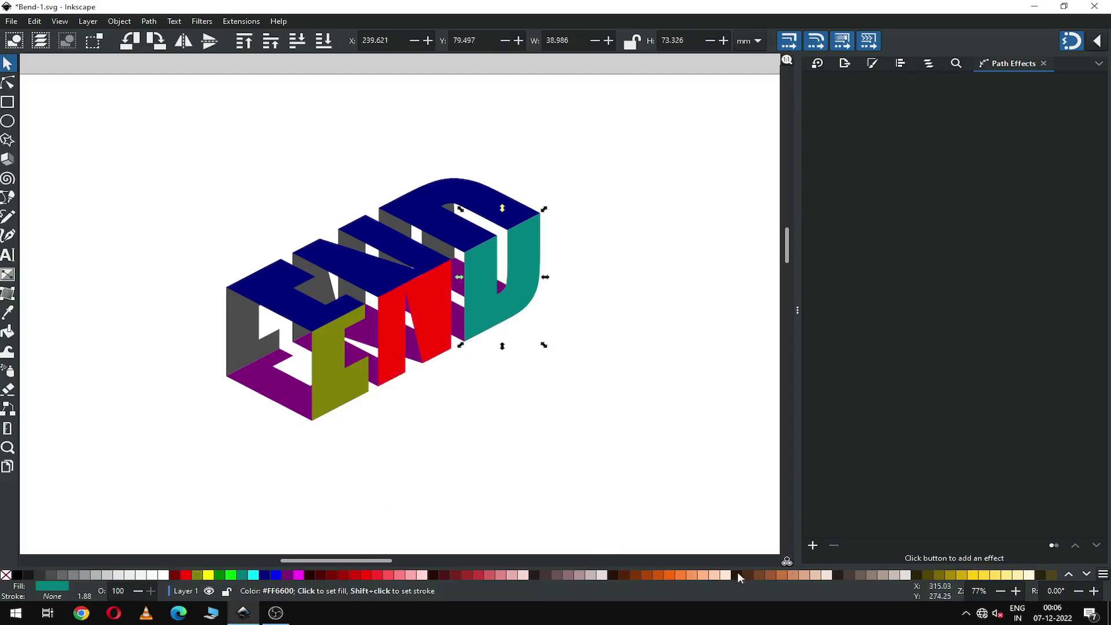
left_click(668, 574)
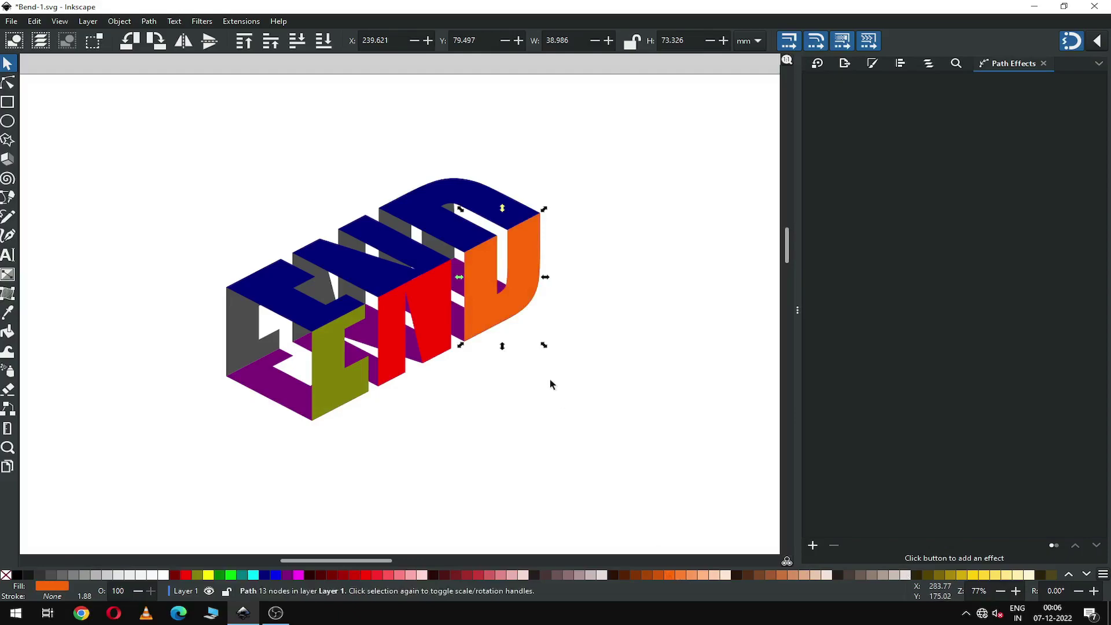
left_click(435, 367)
key("ctrl+s")
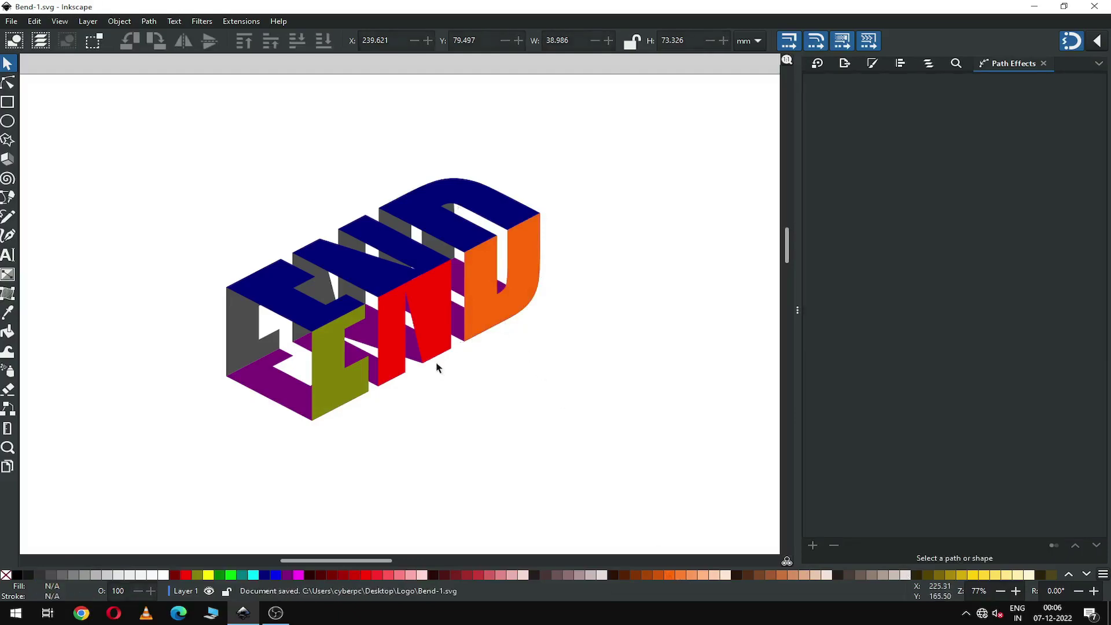